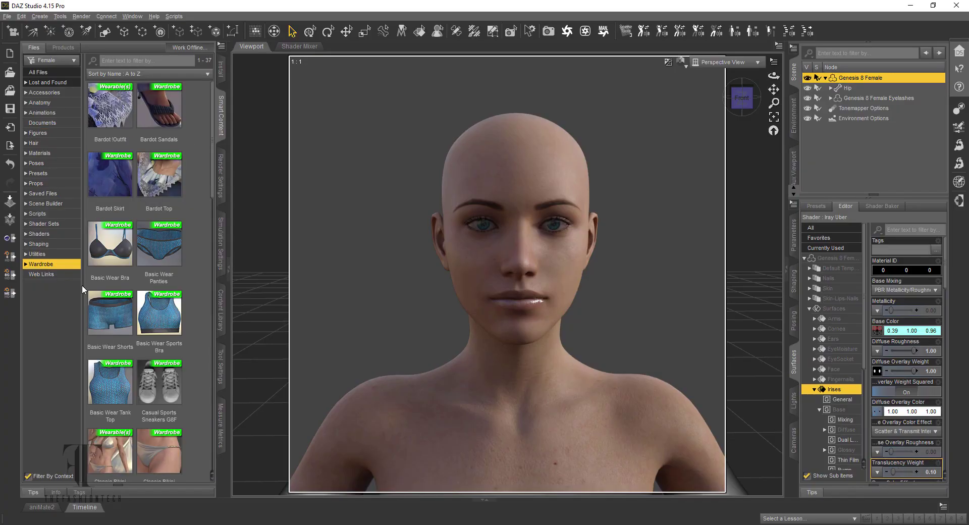
Step: Load the Classic Bikini !Outfit and the 2021-01 Hair Genesis 8 Female onto the Genesis 8 Female figure
double_click(127, 259)
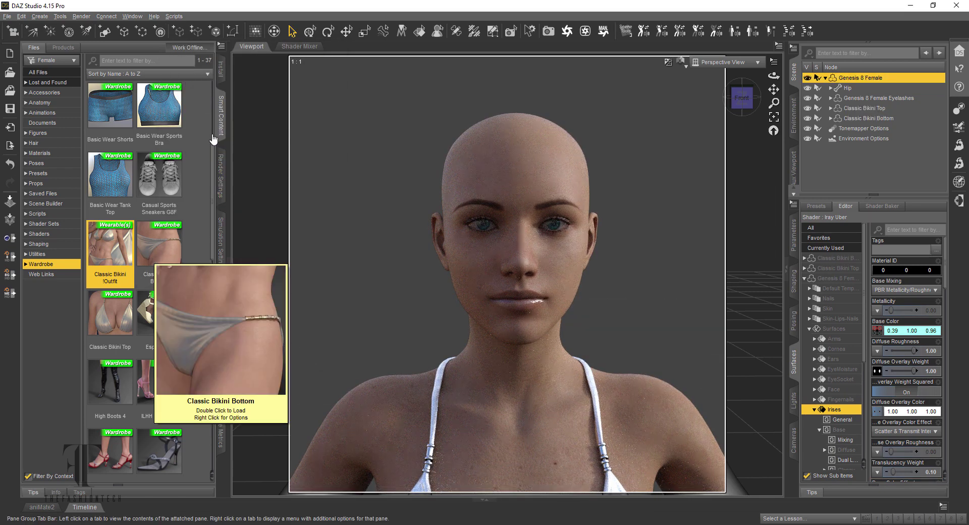
click(63, 144)
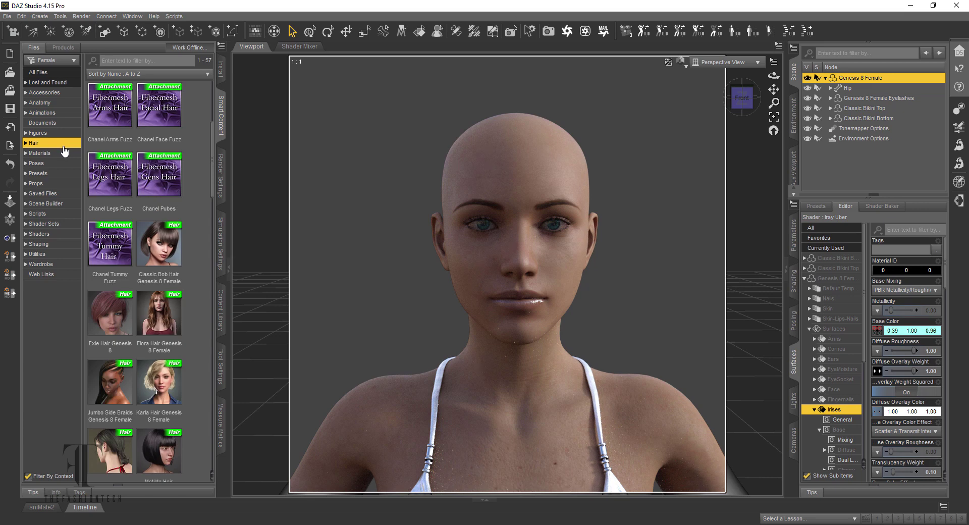
scroll(190, 222, up, 3)
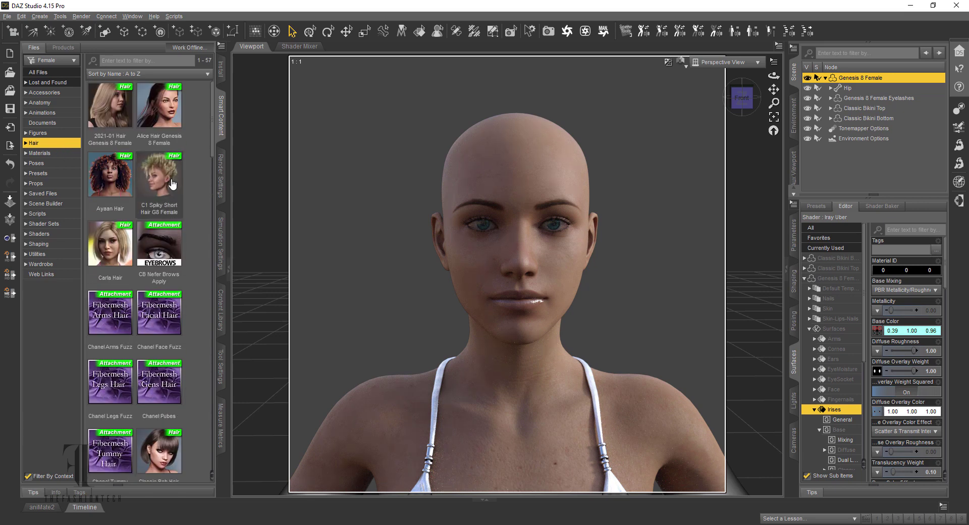
mouse_move(171, 183)
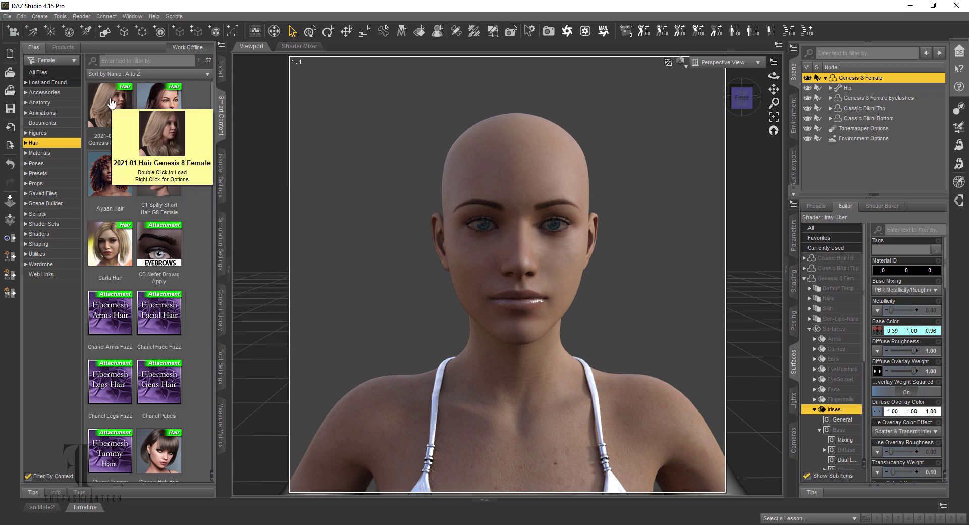
double_click(111, 103)
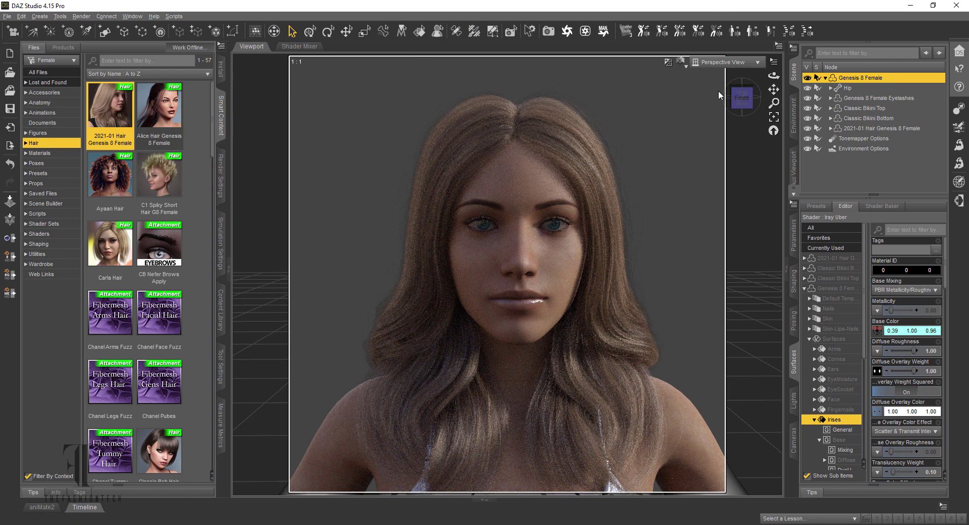
Step: Select the 2021-01 hair in the scene and list its Shaping presets
drag(741, 99, 750, 98)
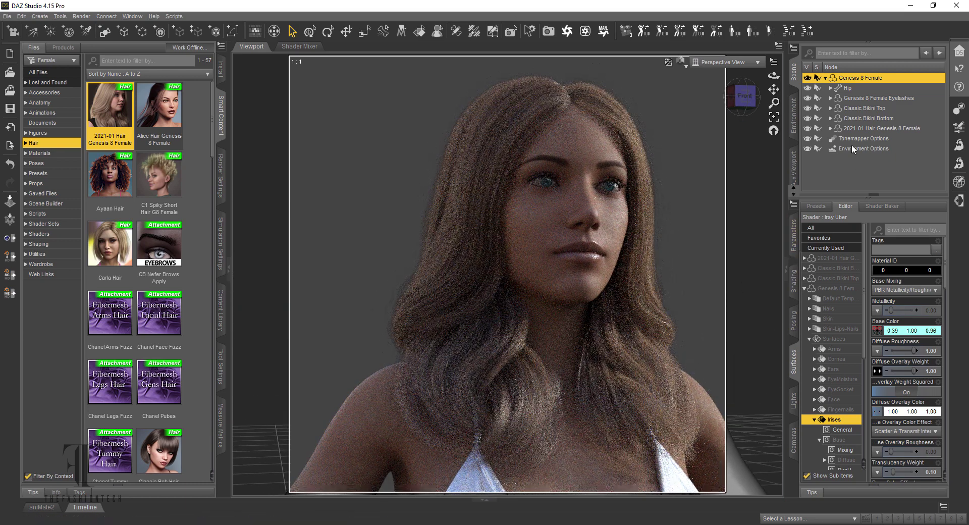
click(849, 129)
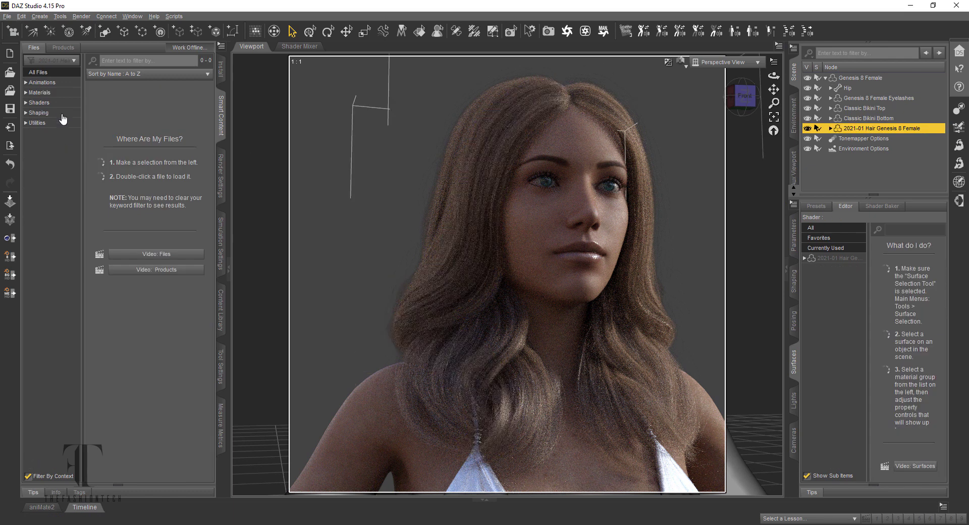
click(61, 113)
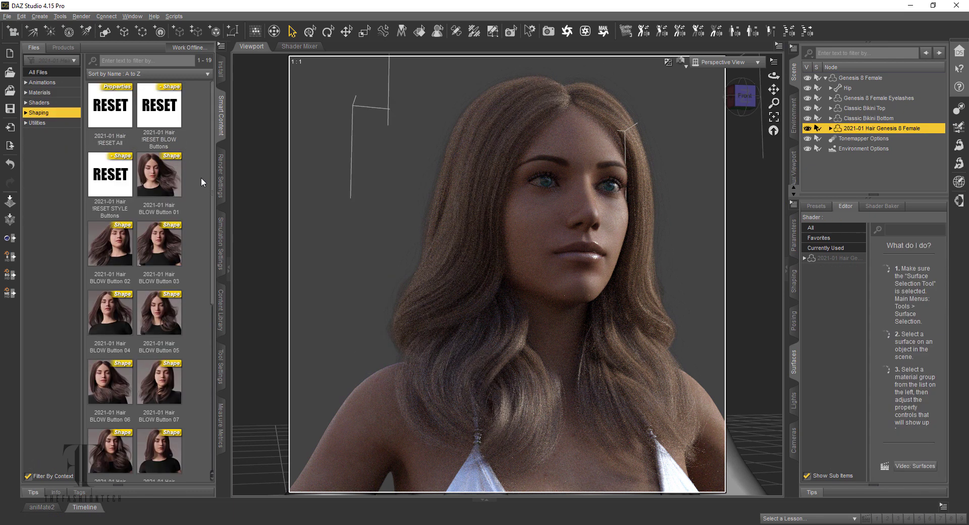
Step: Try the BLOW Button 05 and BLOW Button 04 shape presets on the 2021-01 hair
mouse_move(168, 298)
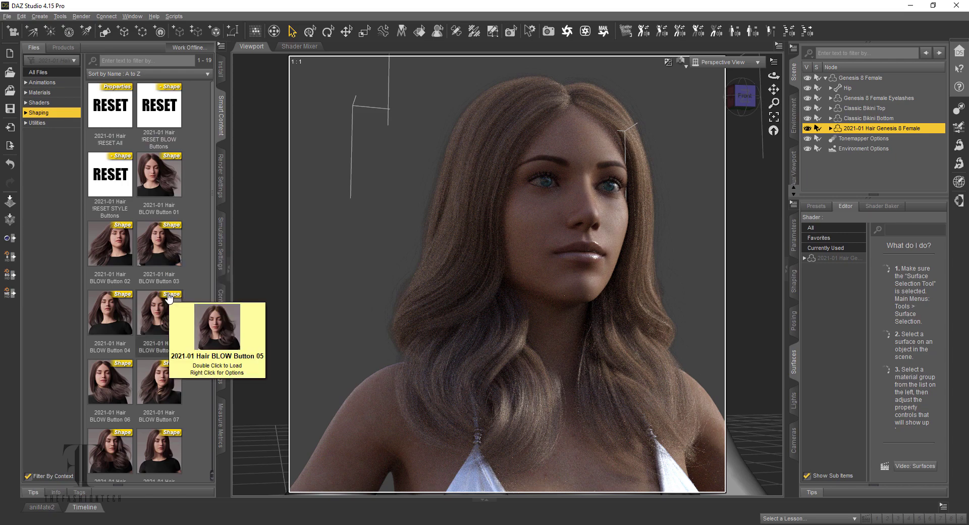
double_click(152, 324)
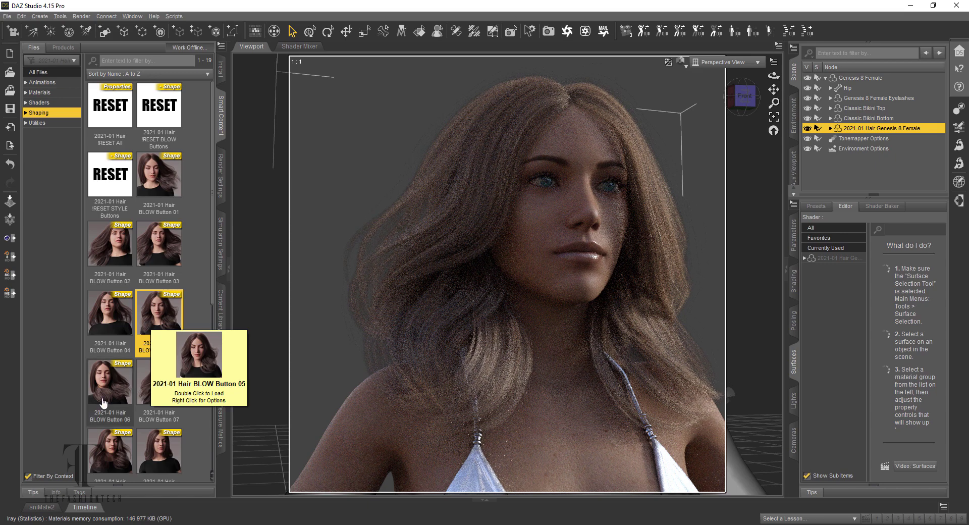
double_click(105, 322)
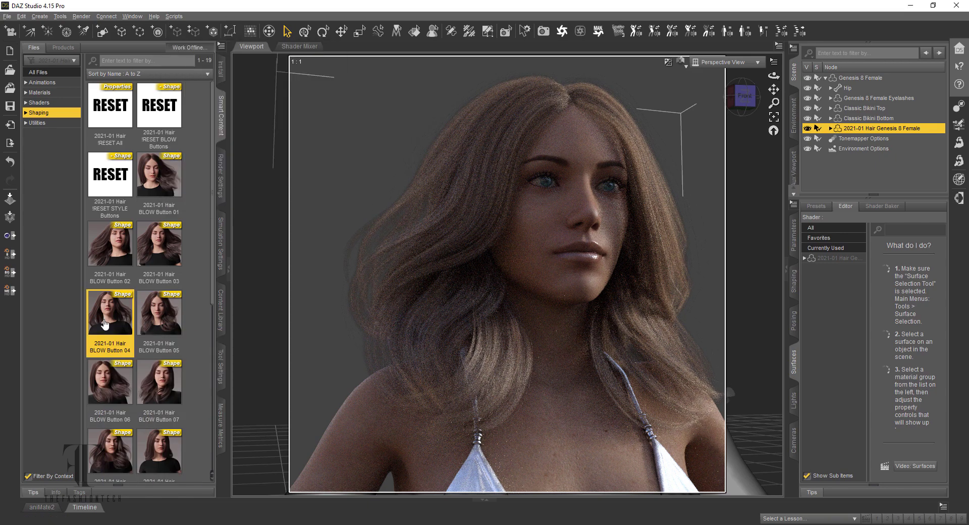
Step: Try the STYLE Button 02 shape preset on the hair and undo the shape presets applied so far
scroll(105, 323, down, 3)
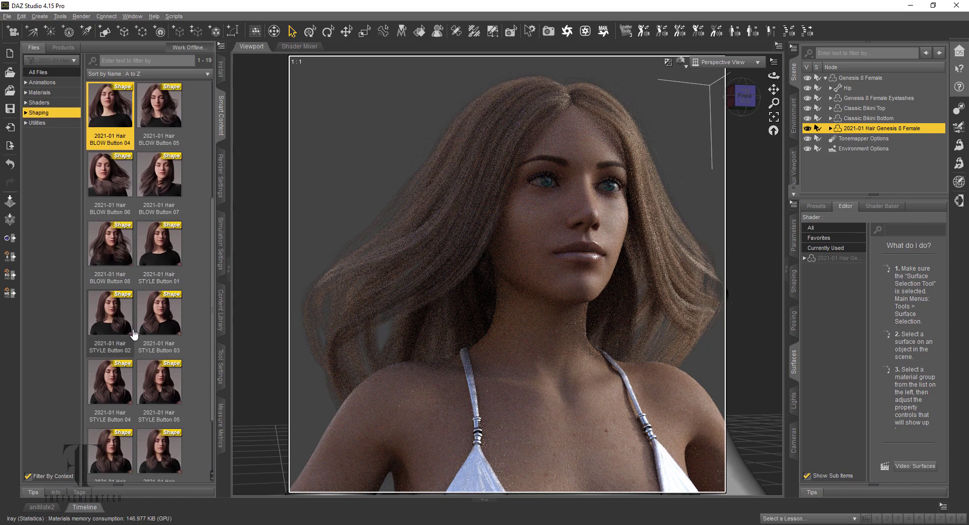
double_click(129, 327)
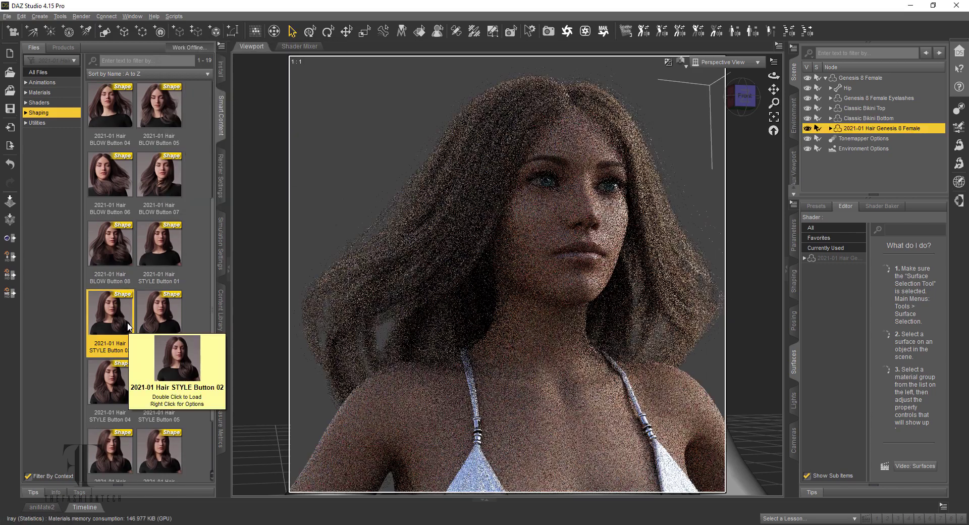
double_click(123, 323)
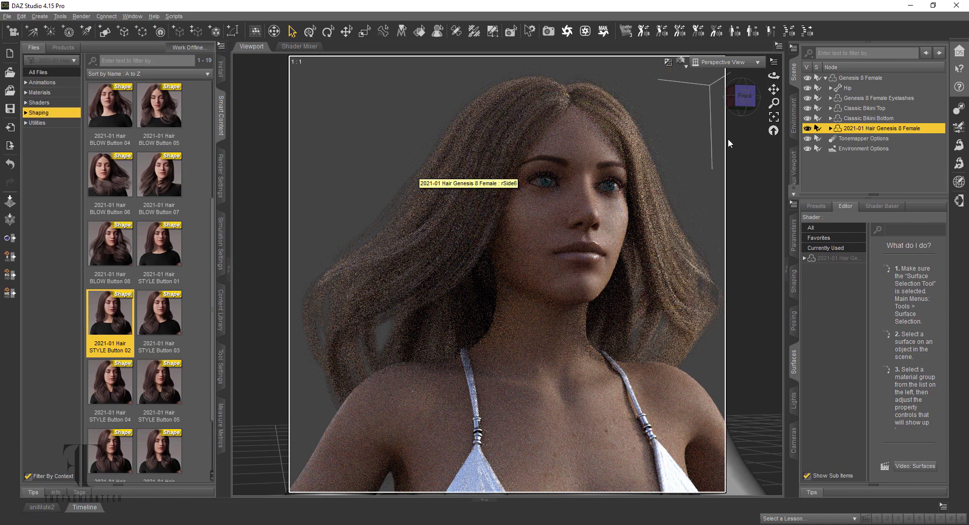
click(9, 165)
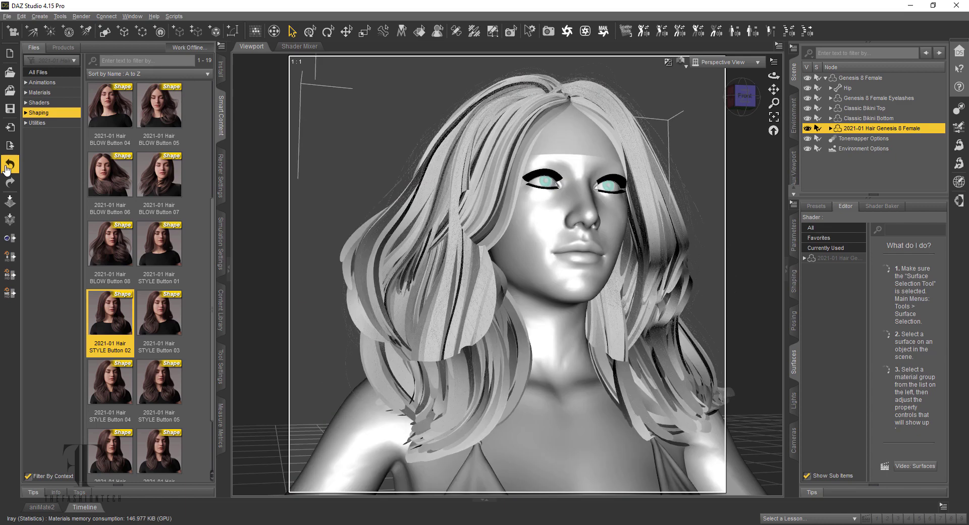
click(8, 166)
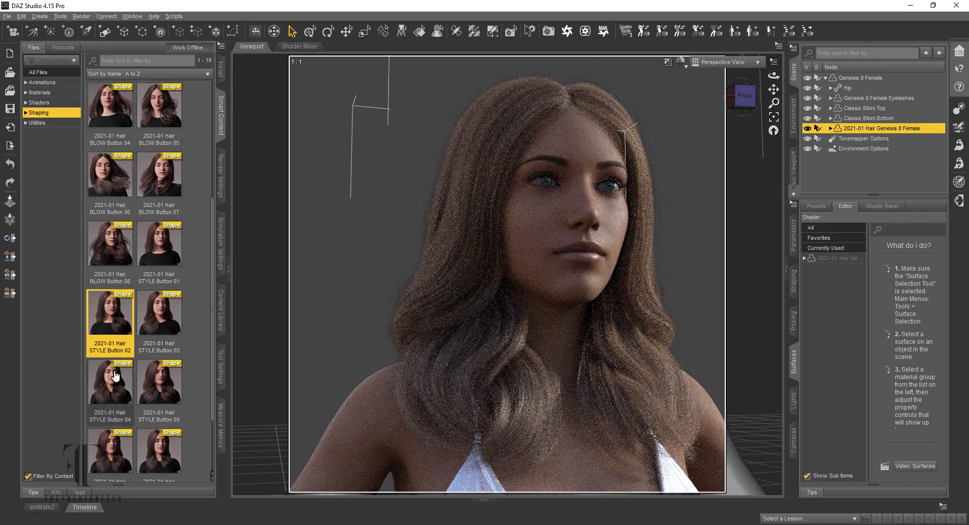
Step: Apply the STYLE Button 02 preset and the STYLE Button 05 preset to the 2021-01 hair
double_click(109, 316)
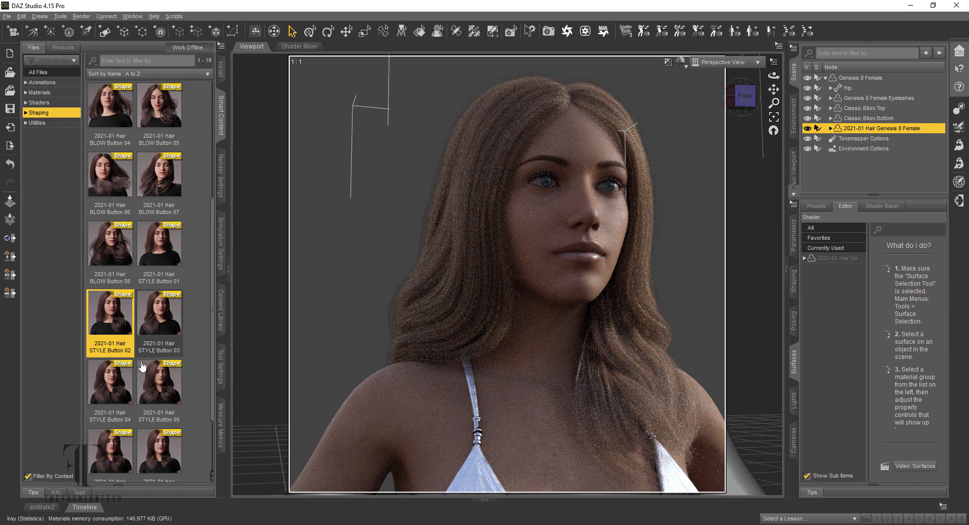
click(168, 401)
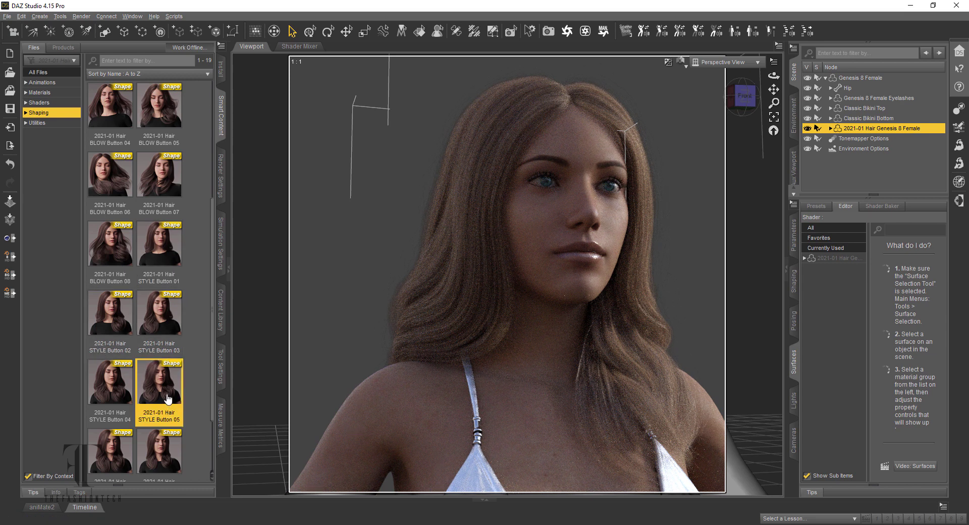
double_click(168, 395)
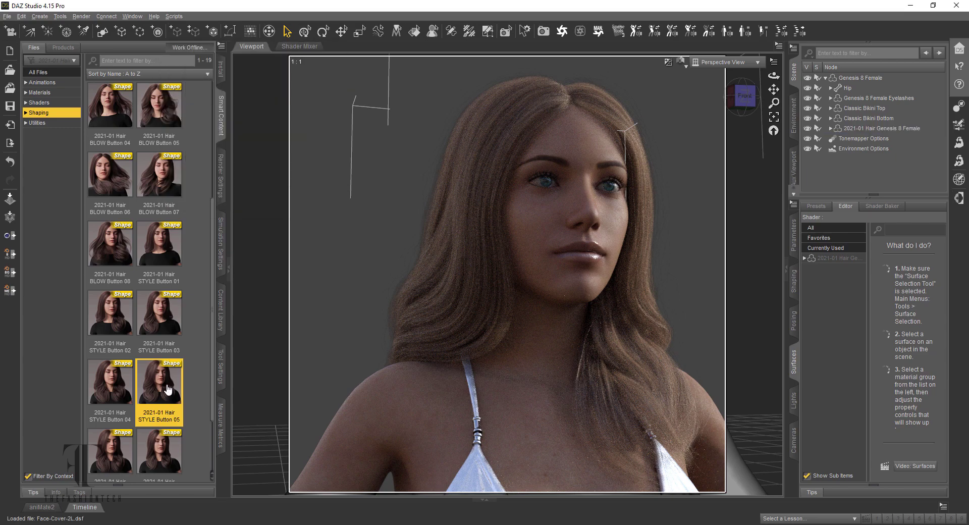
Step: With the figure seen from its right side, apply the hair presets STYLE Button 01, STYLE Button 07 and STYLE Button 08
click(731, 99)
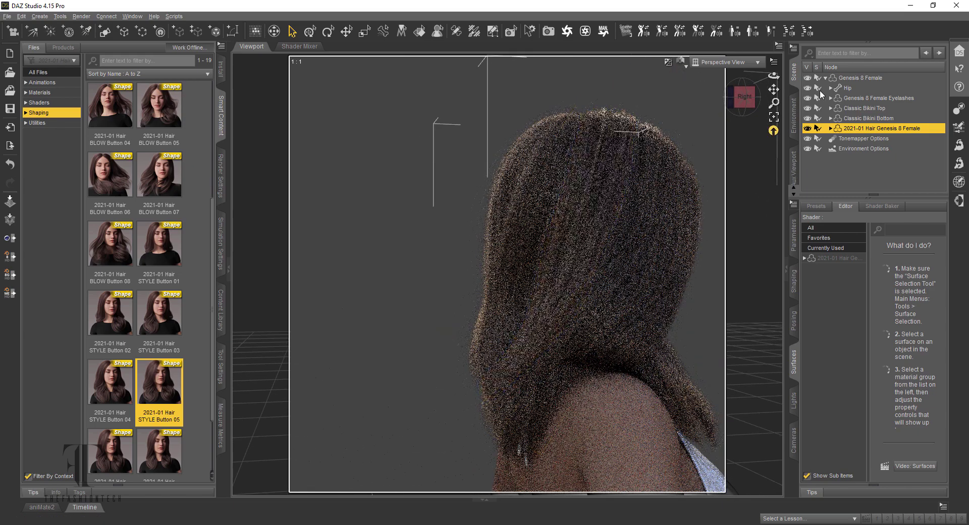
drag(742, 97, 738, 101)
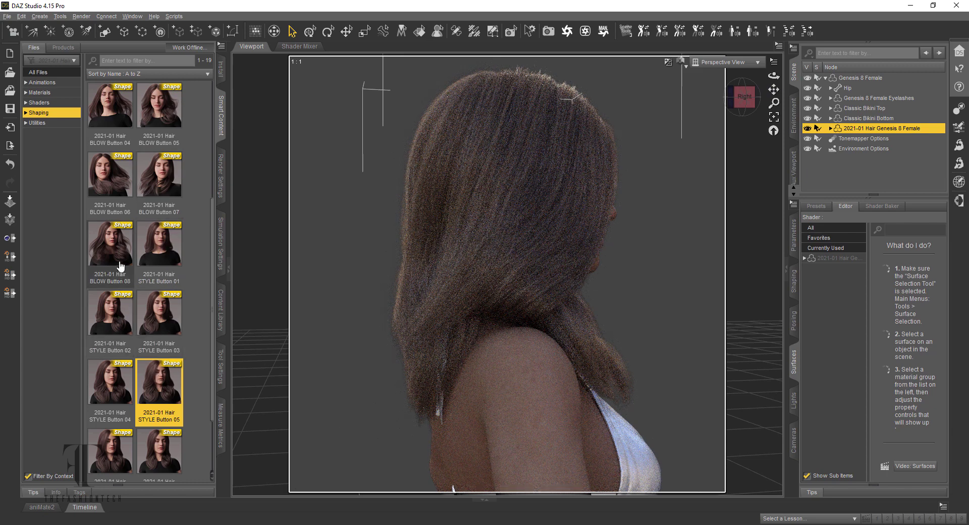
double_click(161, 240)
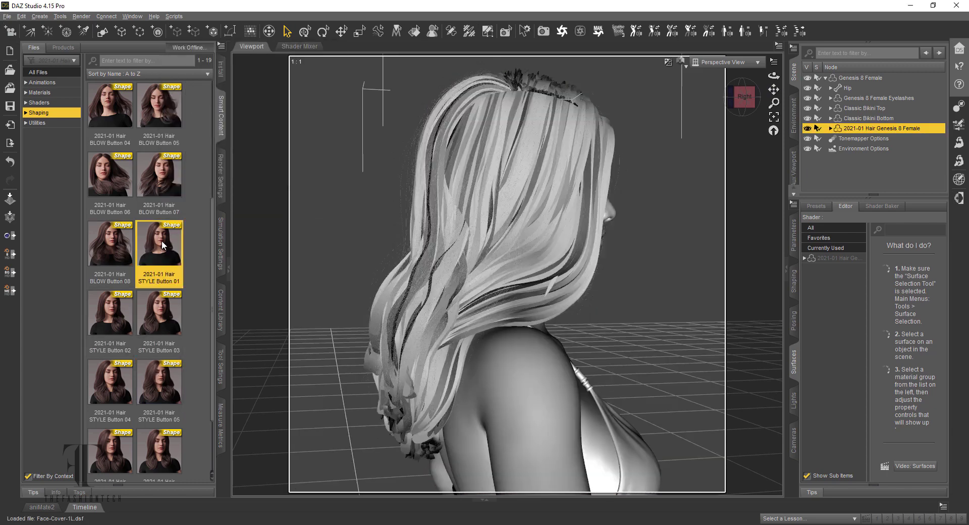
scroll(164, 328, down, 3)
double_click(169, 365)
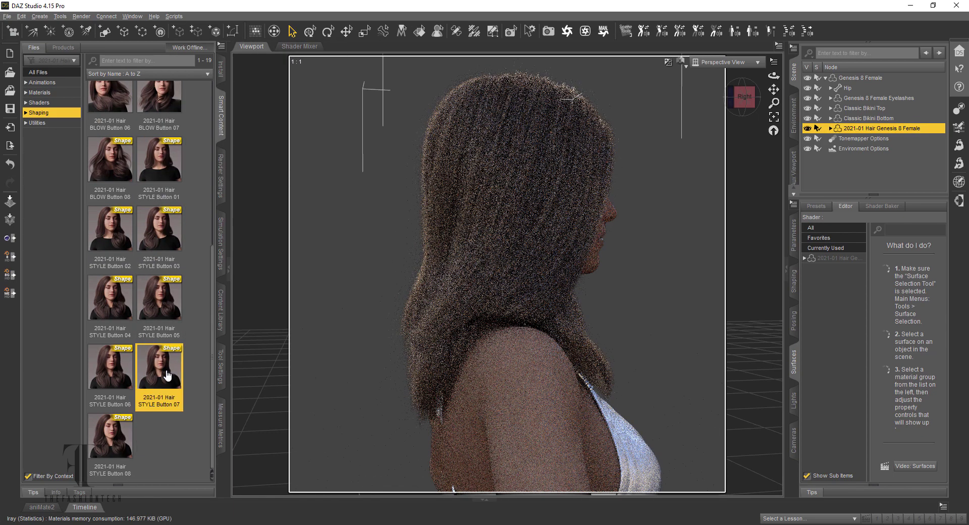
double_click(118, 442)
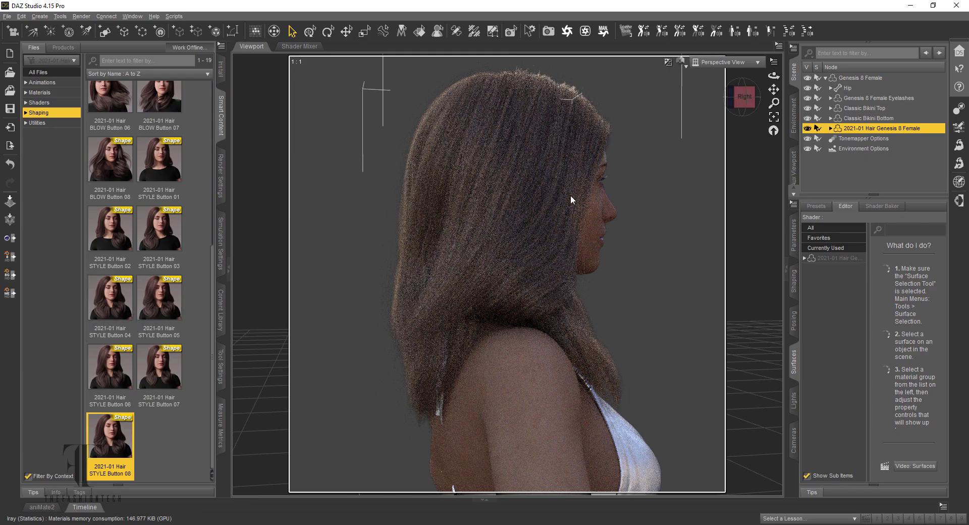
Step: Return to the figure's front view and show the parameters of the 2021-01 hair group
click(728, 103)
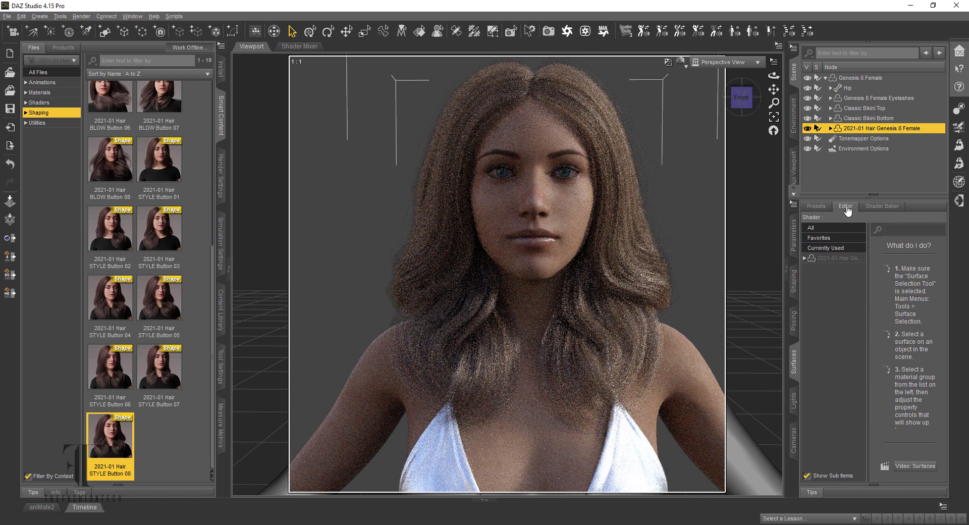
click(838, 258)
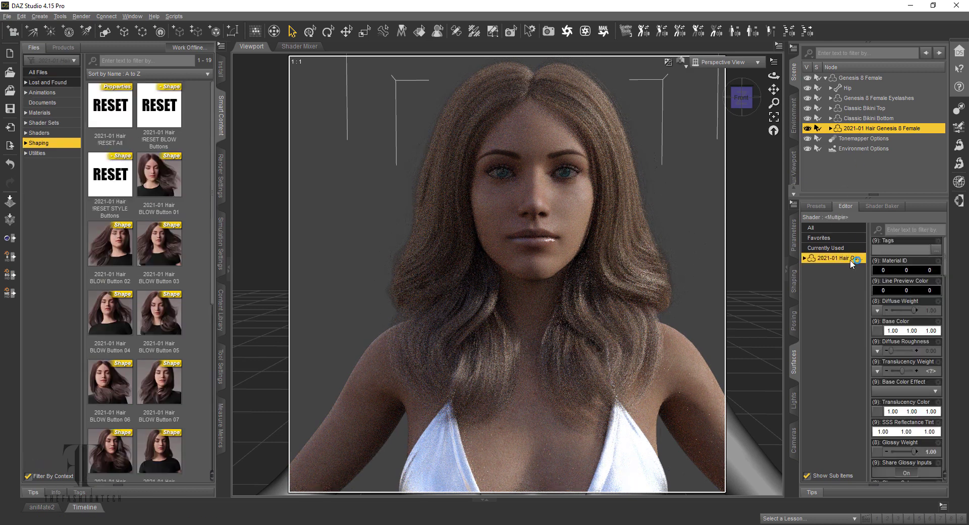
click(793, 236)
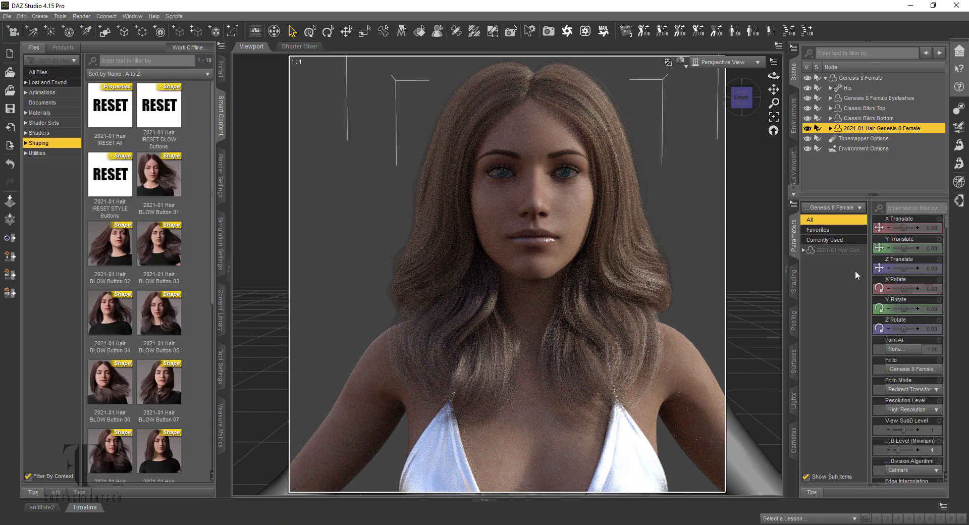
scroll(892, 309, down, 10)
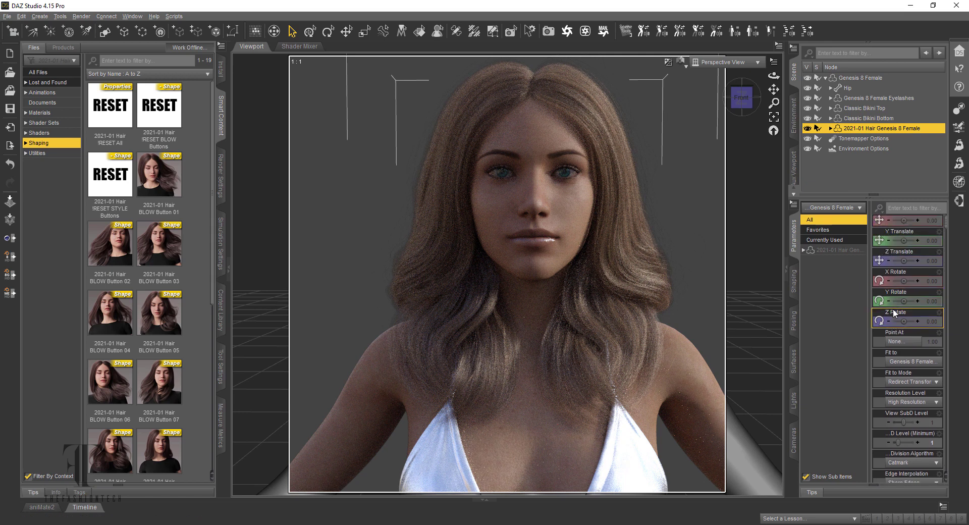
scroll(890, 307, down, 5)
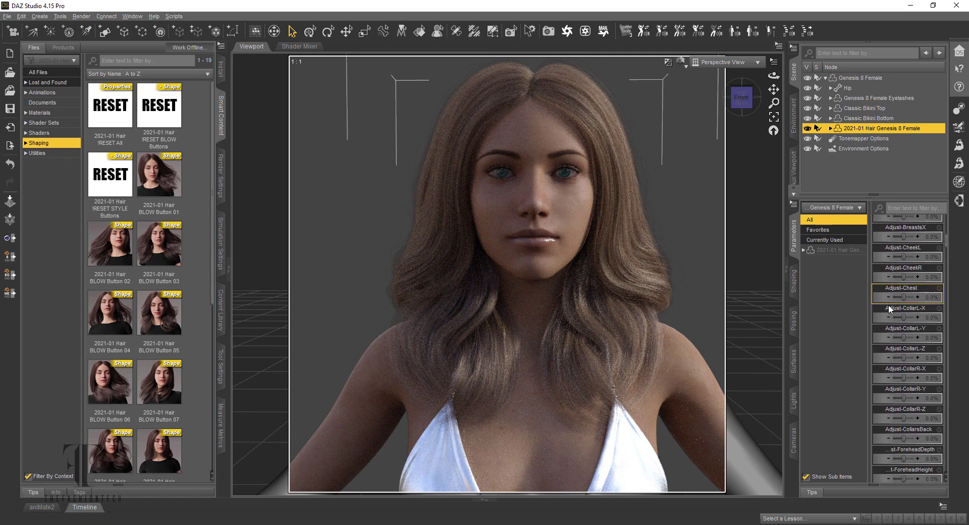
click(830, 252)
Step: Find the lSide4 properties among the hair's parameters and widen the pane so the full property names are readable
scroll(897, 257, up, 15)
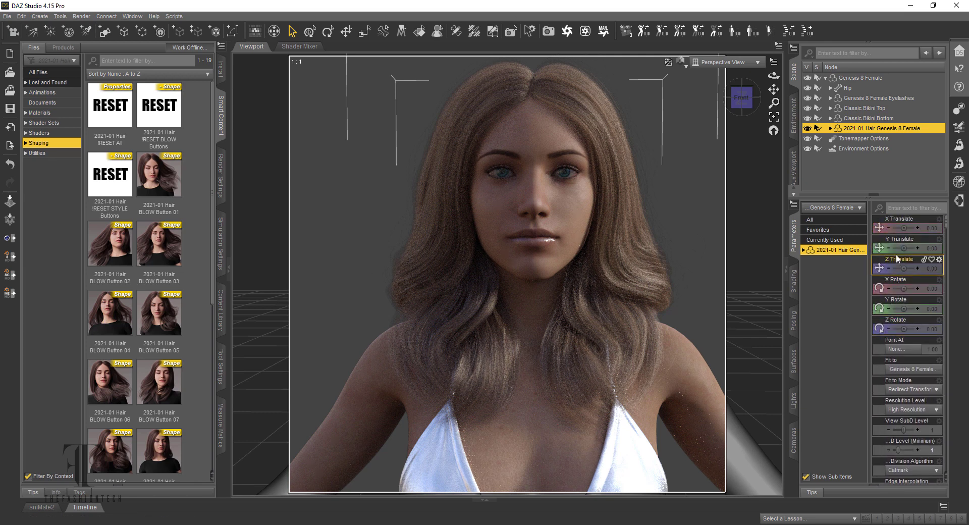
scroll(895, 249, down, 5)
scroll(924, 261, down, 10)
scroll(939, 323, down, 10)
scroll(942, 308, down, 5)
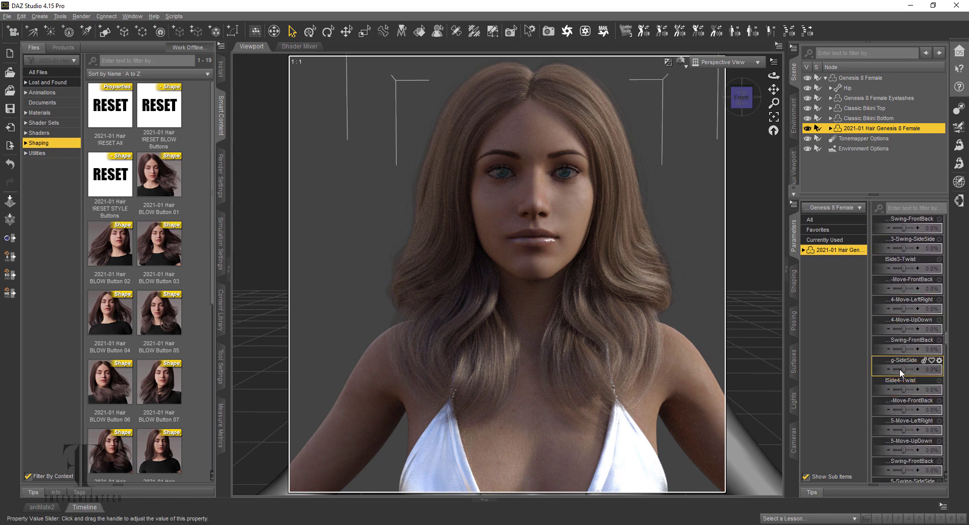
drag(785, 384, 711, 386)
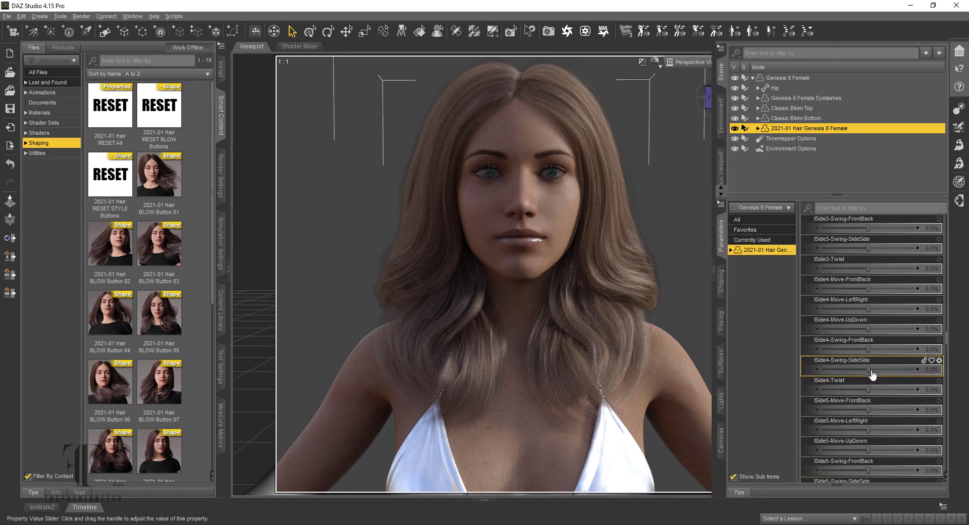
Step: Set the hair's lSide4-Twist to 52.2% and its lSide4-Move-LeftRight to 200%
drag(868, 391, 760, 393)
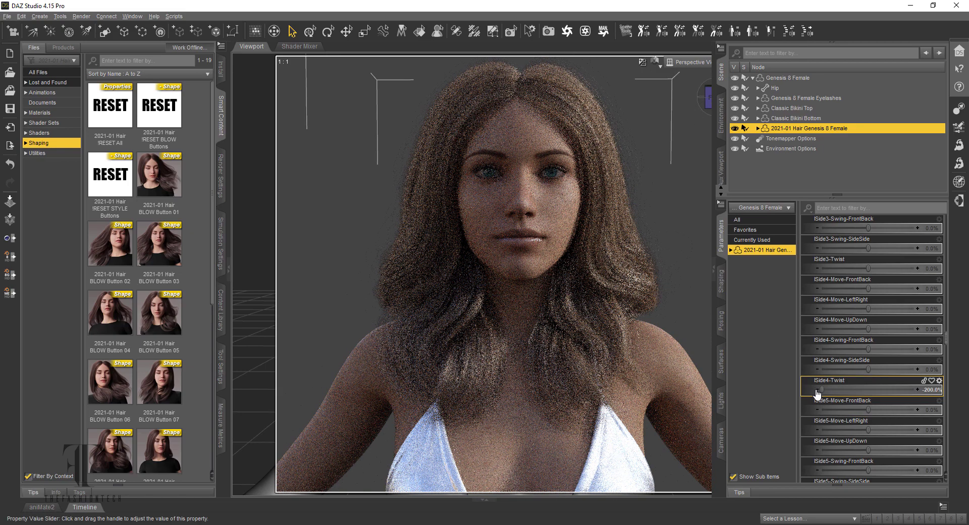
drag(822, 388, 896, 379)
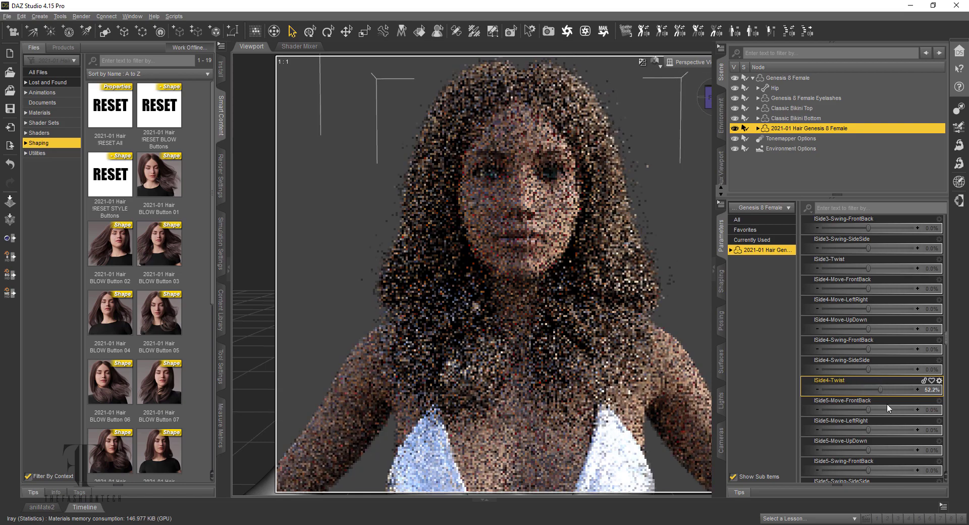
drag(868, 309, 917, 309)
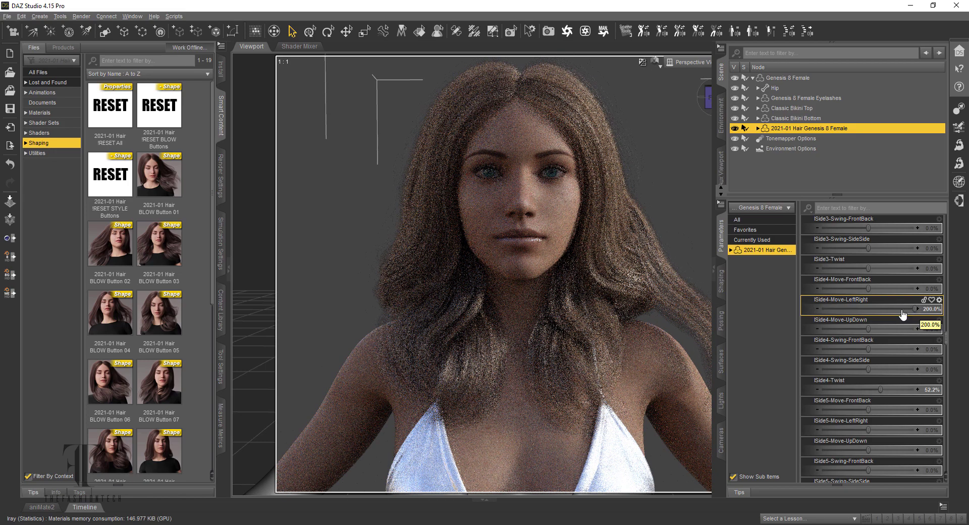
Step: Try the hair's lSide4-Move-FrontBack at 63.0%, lSide4-Move-UpDown at -200%, and lSide4-Move-FrontBack at -200%
mouse_move(868, 287)
mouse_down()
mouse_move(907, 279)
mouse_move(875, 286)
mouse_up()
drag(885, 324, 814, 341)
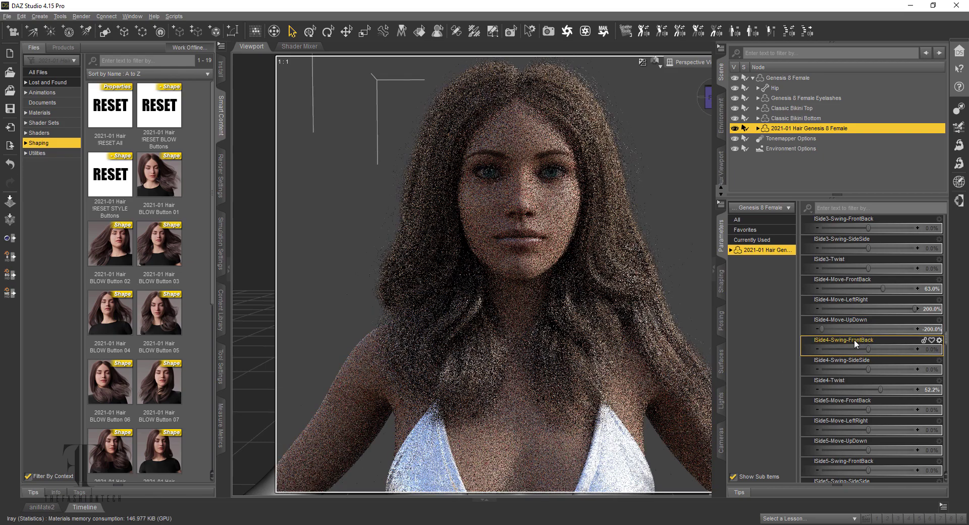
scroll(672, 309, down, 3)
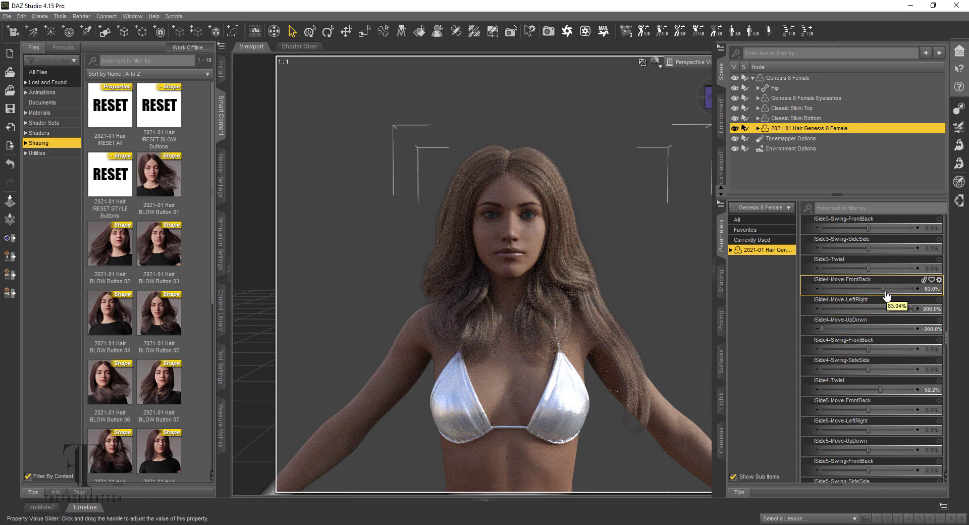
mouse_move(880, 286)
mouse_down()
mouse_move(965, 285)
mouse_move(796, 292)
mouse_up()
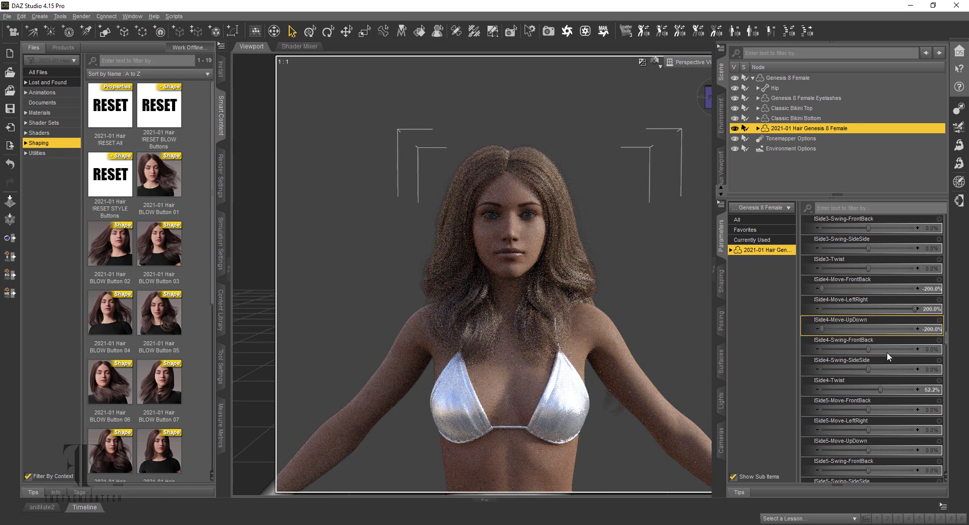
Step: Set lSide4-Twist to -8.7%, lSide4-Move-UpDown to 13.0%, lSide4-Move-LeftRight to -47.8% and lSide4-Move-FrontBack to -8.7%
drag(882, 390, 695, 386)
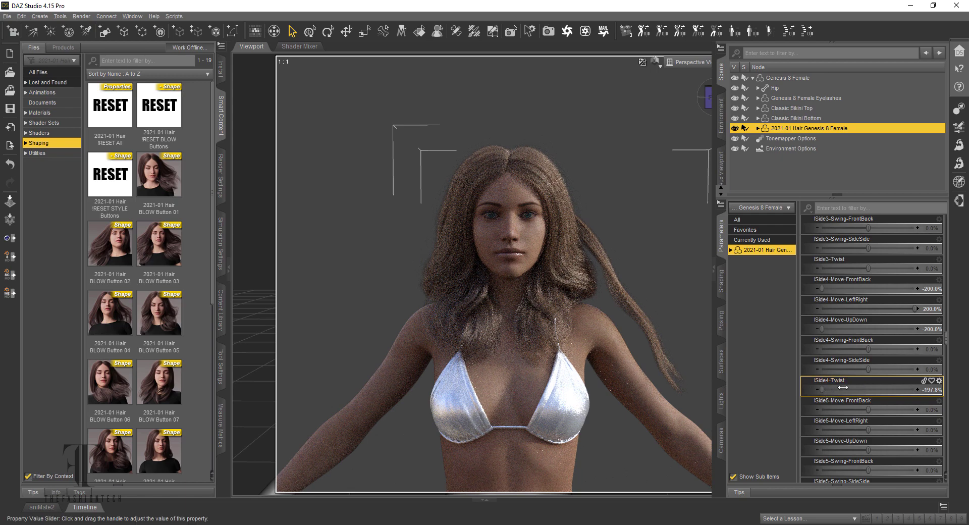
drag(843, 387, 850, 384)
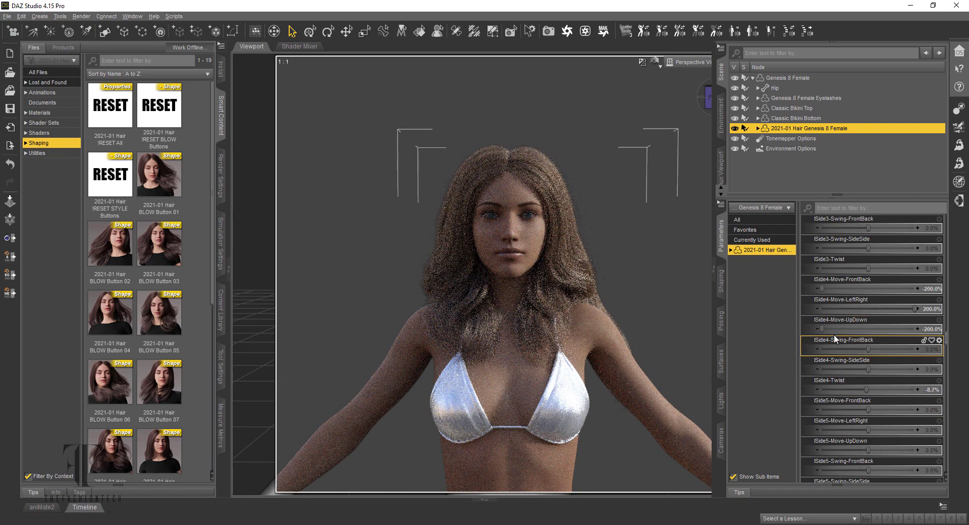
drag(829, 328, 871, 328)
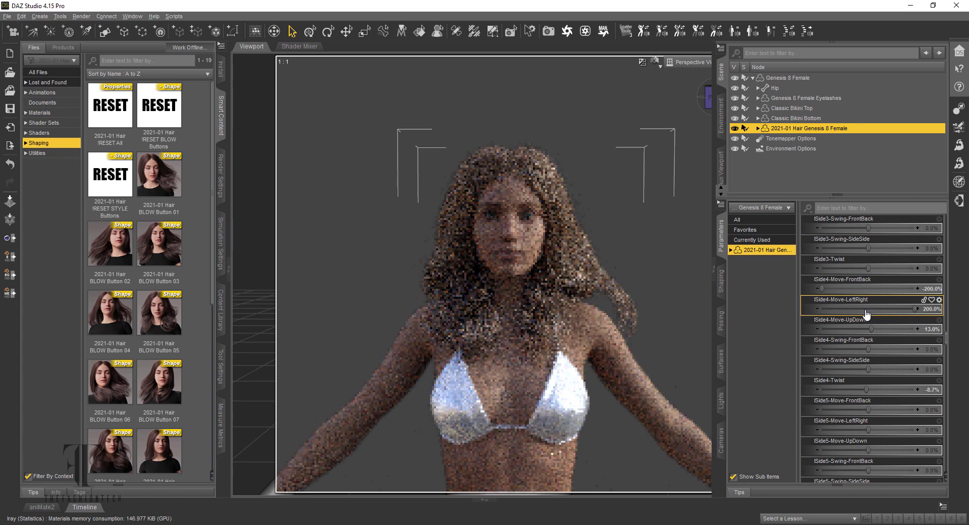
drag(915, 308, 879, 308)
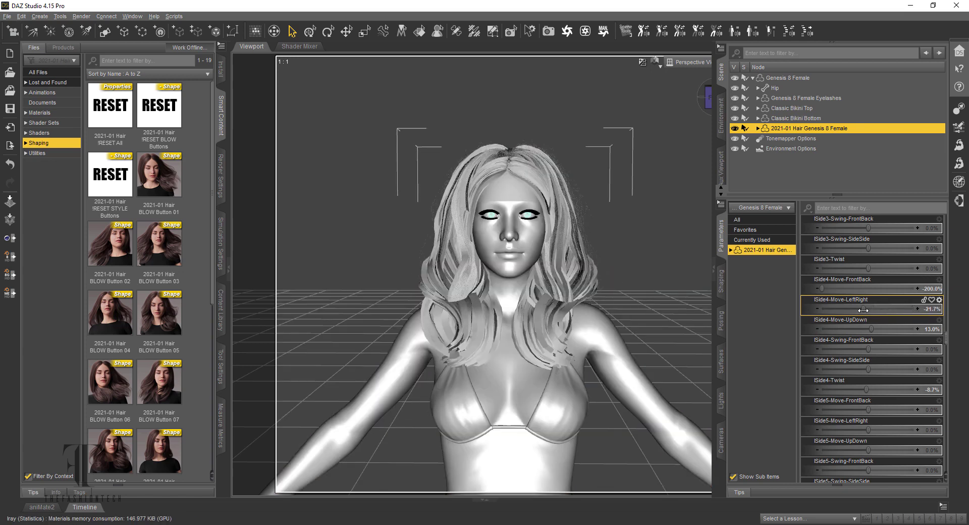
drag(854, 310, 867, 290)
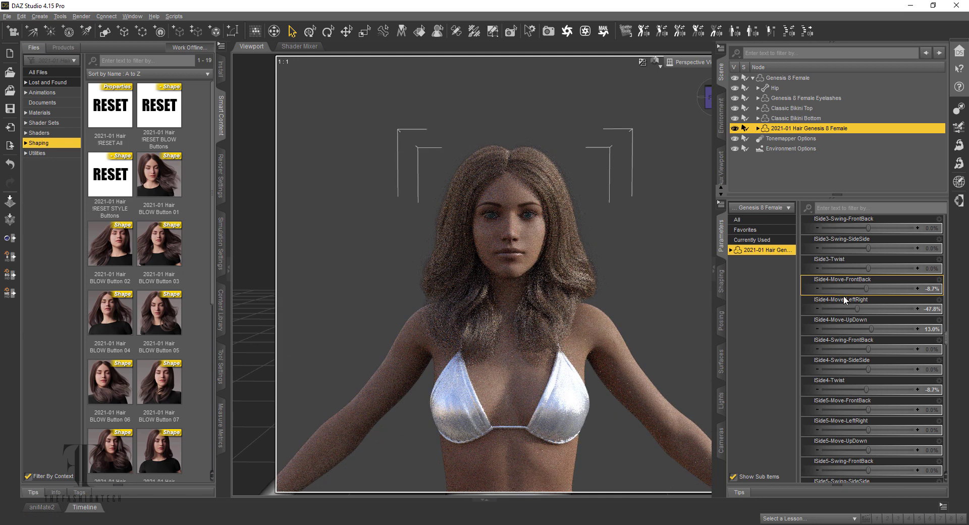
Step: Reset the hair's lSide4-Twist, lSide4-Move-UpDown and lSide4-Move-FrontBack properties to their default values
click(939, 381)
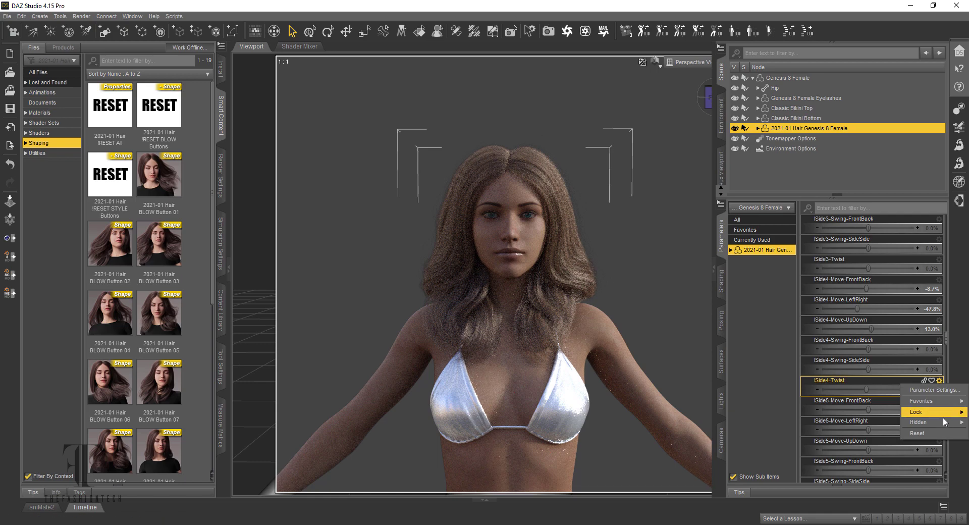
click(939, 437)
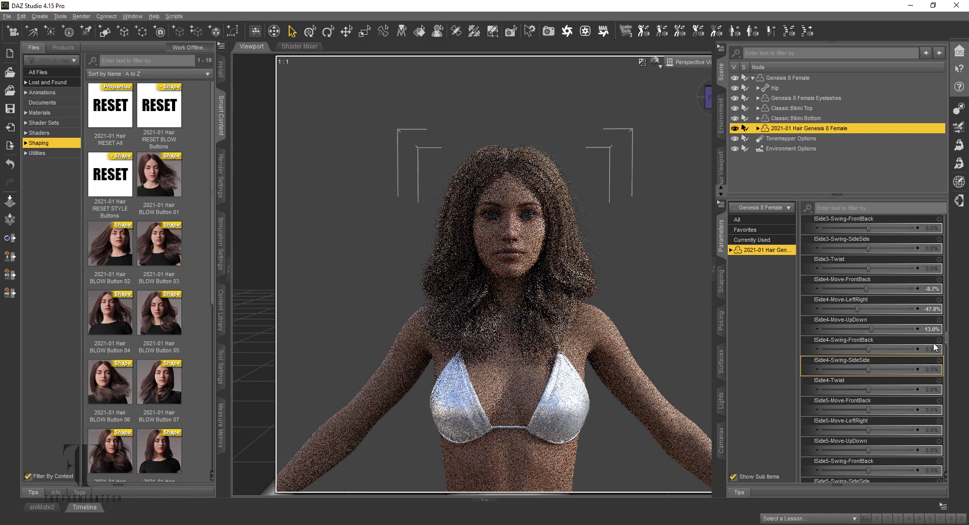
click(939, 320)
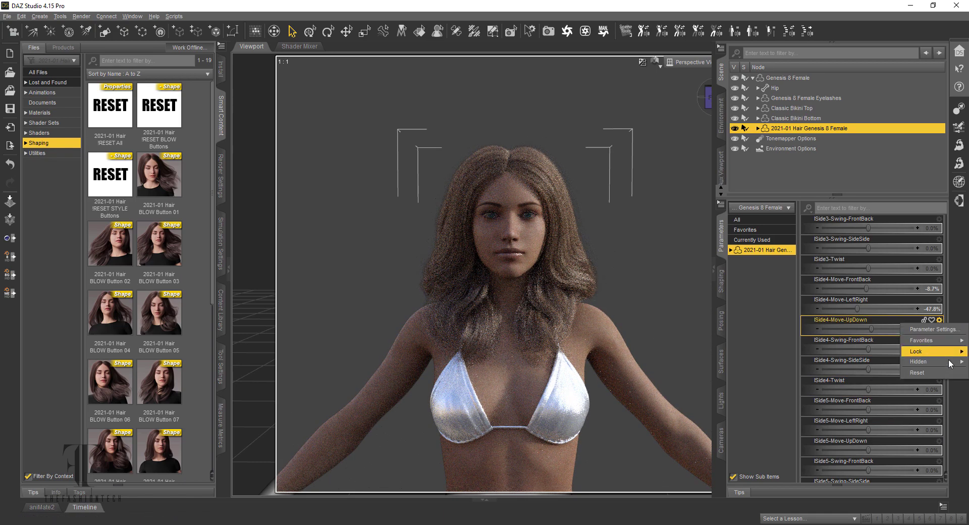
click(889, 374)
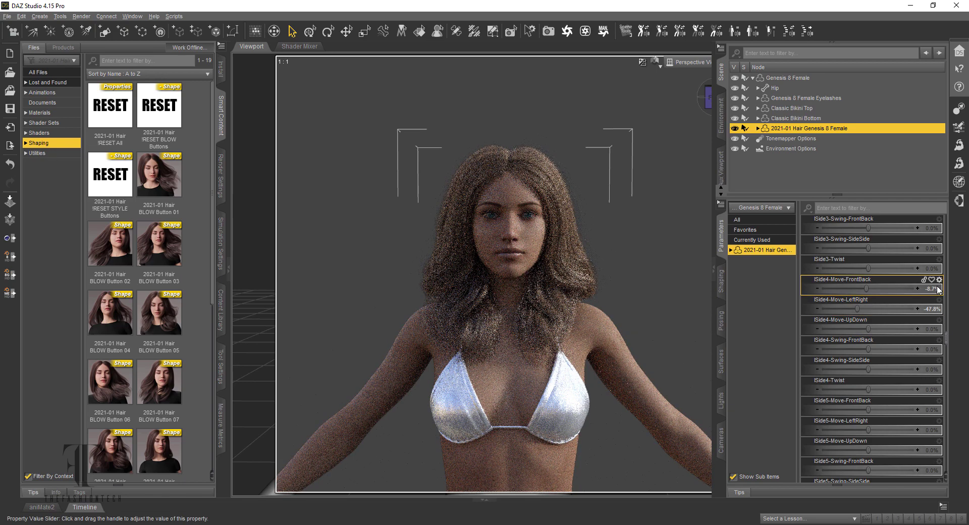
click(939, 280)
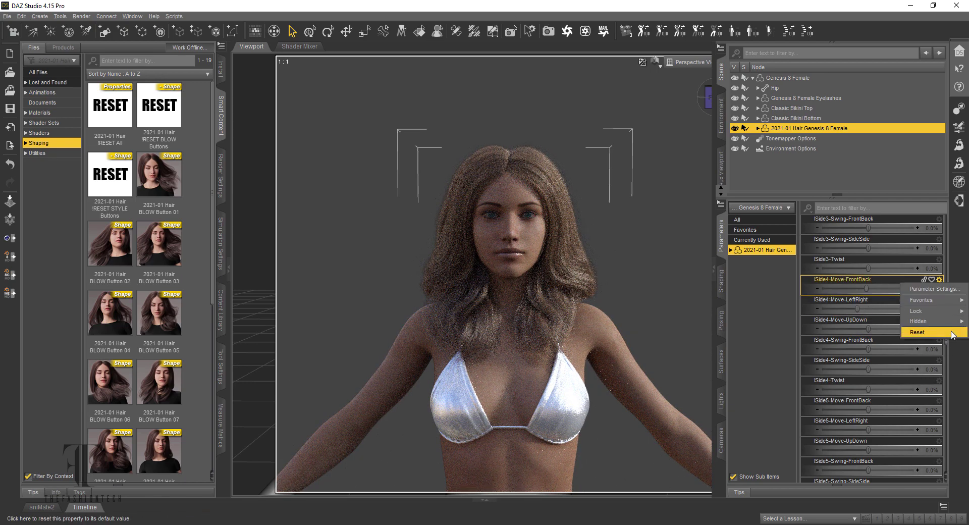
click(888, 332)
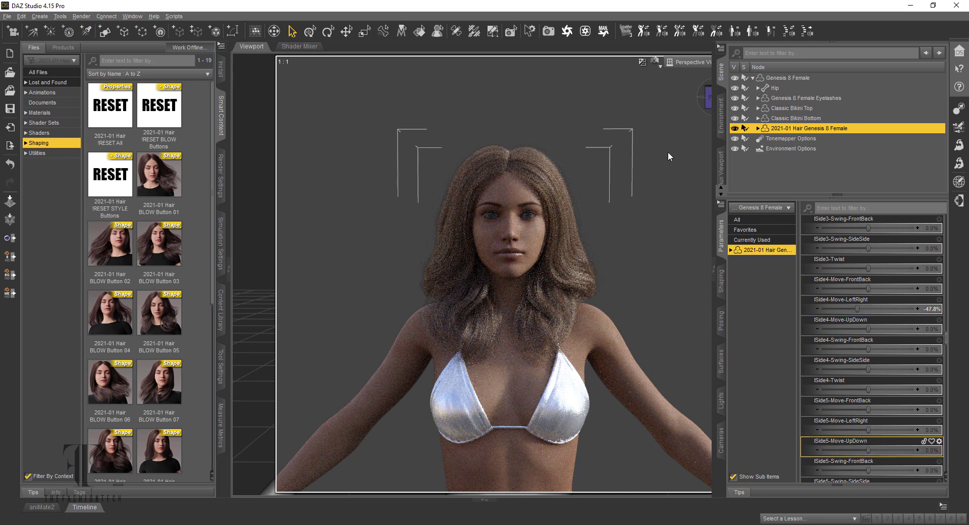
Step: Try lSide8-Move-FrontBack at -200%, view the figure from its left side, and set the property to -32.6%
scroll(892, 395, down, 6)
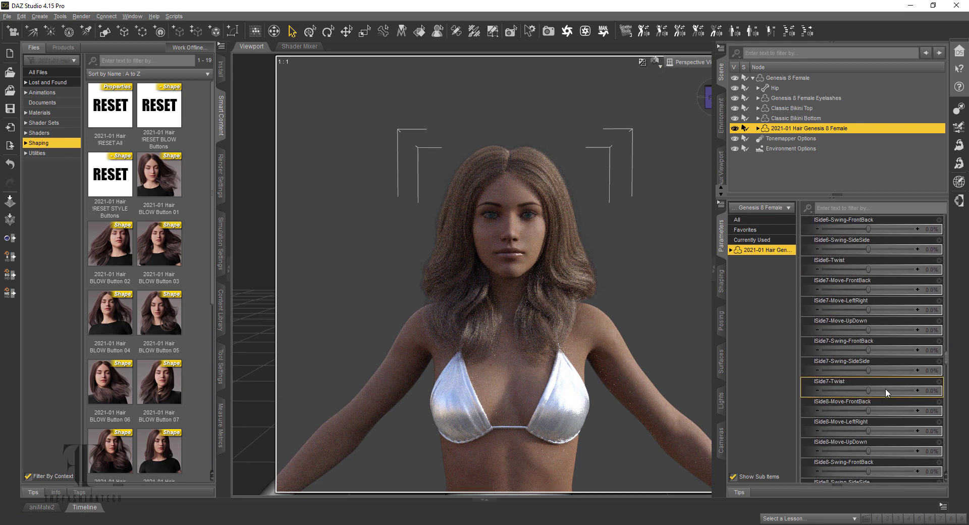
drag(869, 408, 890, 409)
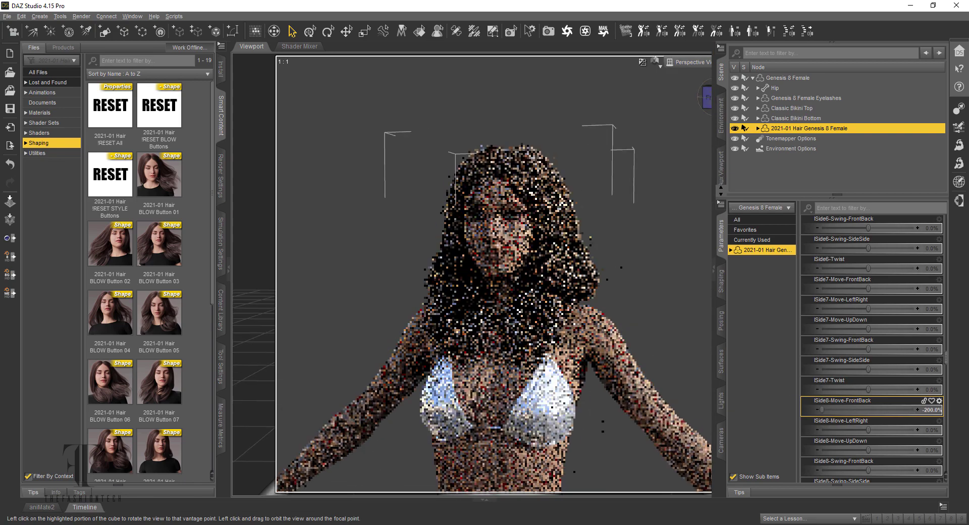
click(710, 103)
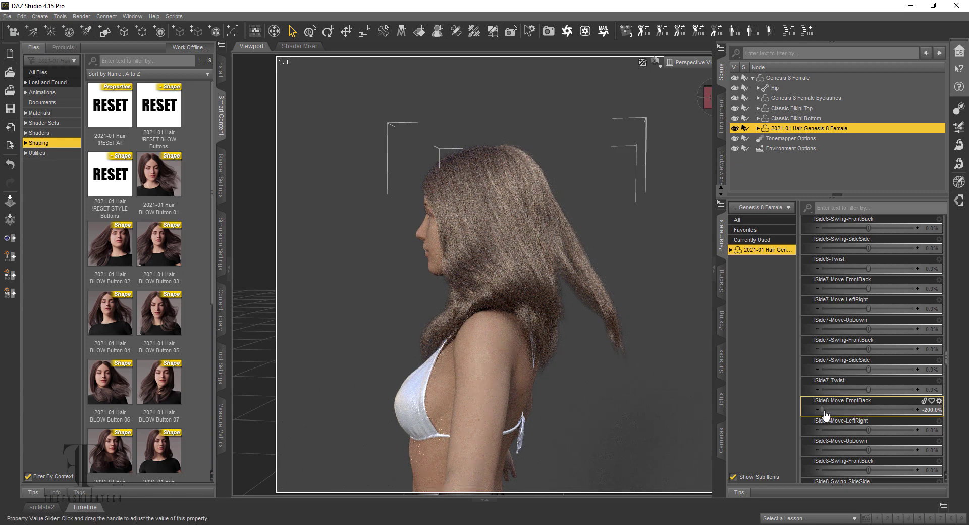
drag(824, 411, 886, 412)
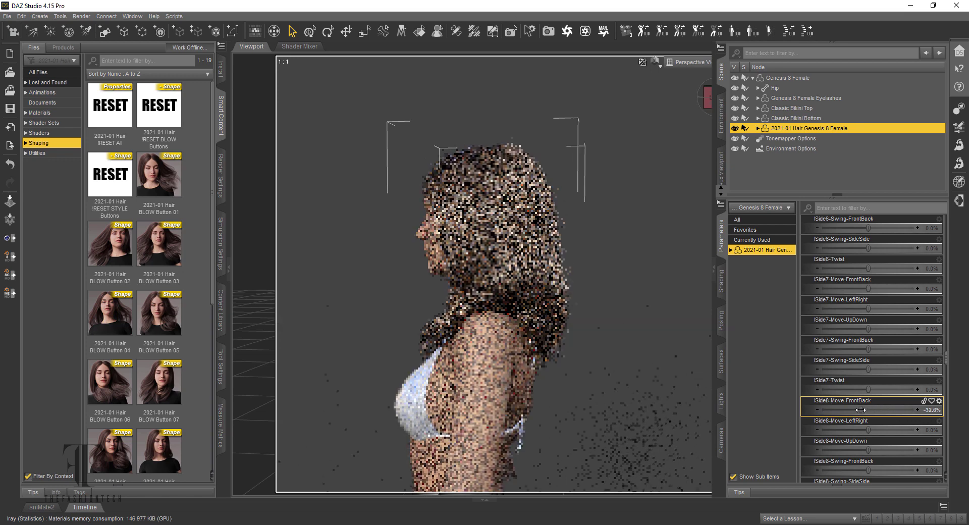
click(860, 407)
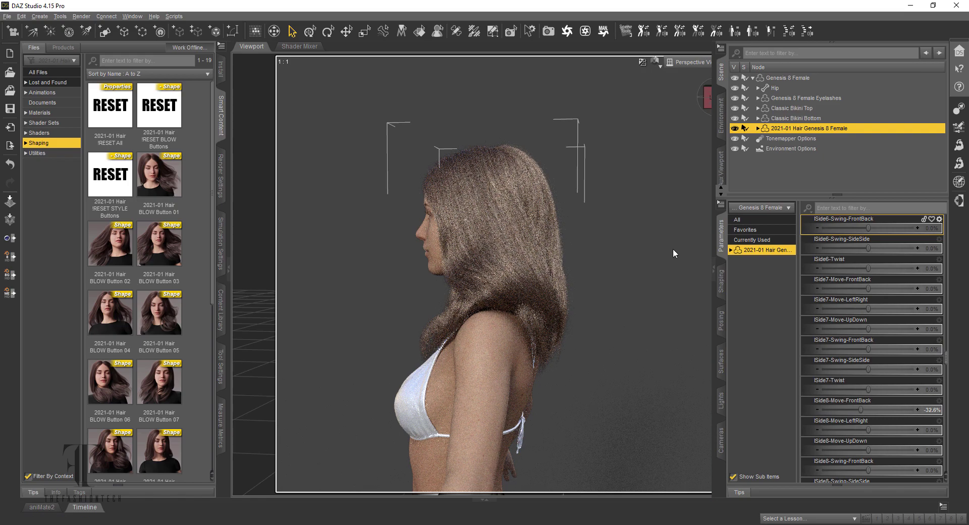
Step: Set the hair's STYLE-Dial02, STYLE-Dial04 and STYLE-Dial05 to 100%
scroll(662, 248, up, 5)
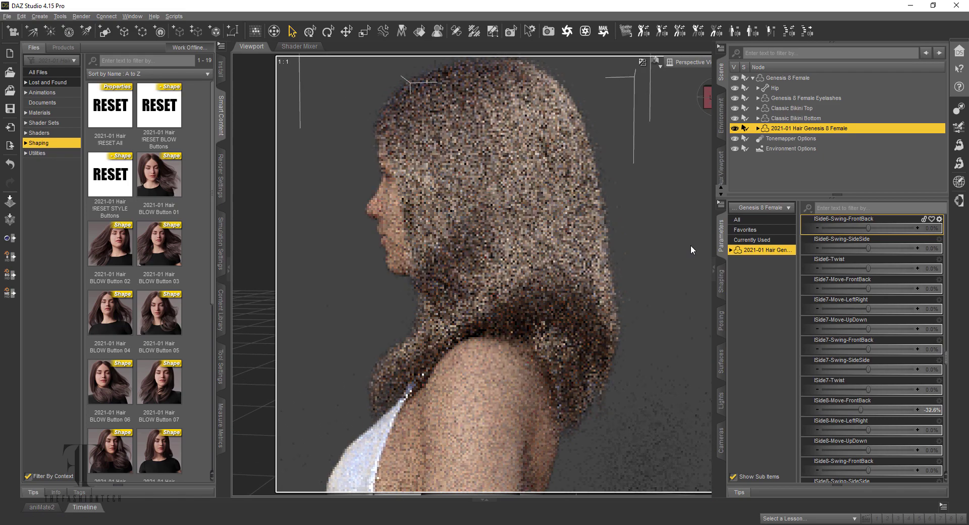
scroll(906, 361, down, 10)
scroll(904, 357, down, 5)
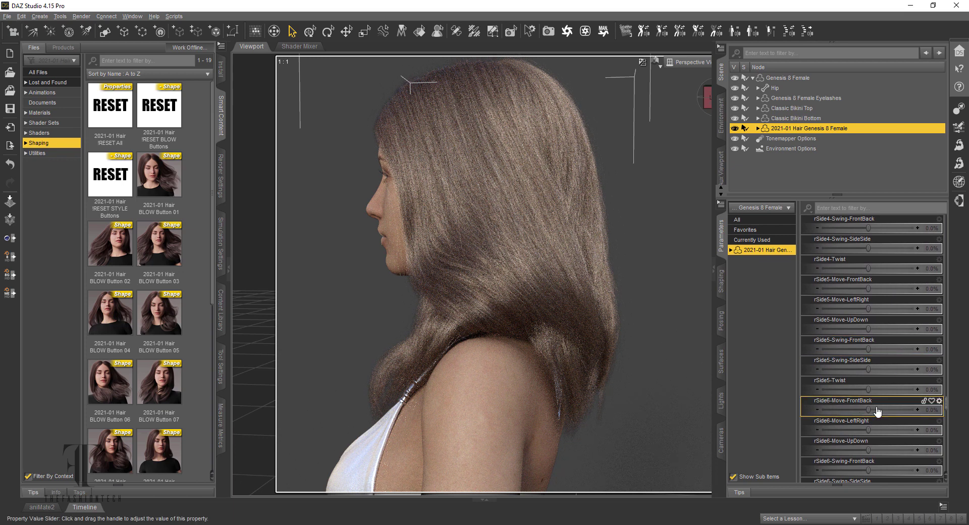
scroll(877, 411, down, 8)
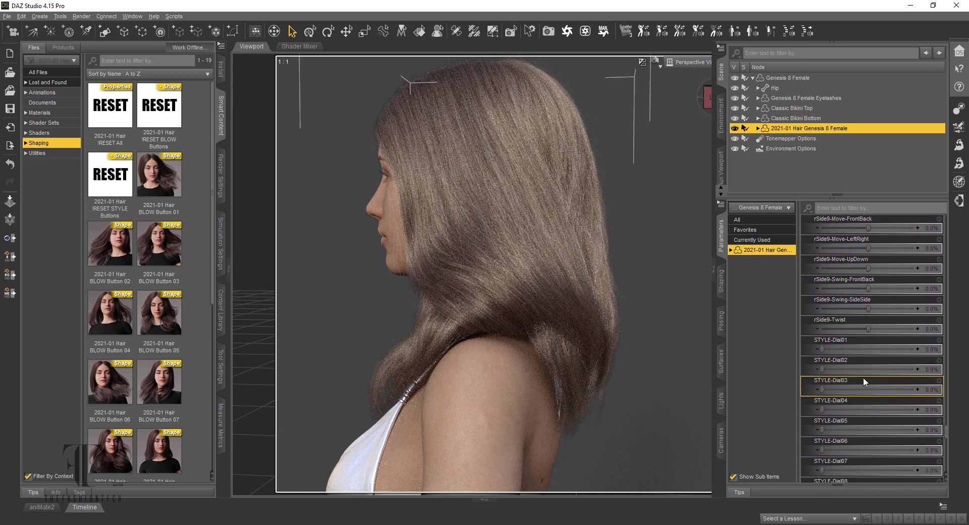
drag(821, 370, 868, 369)
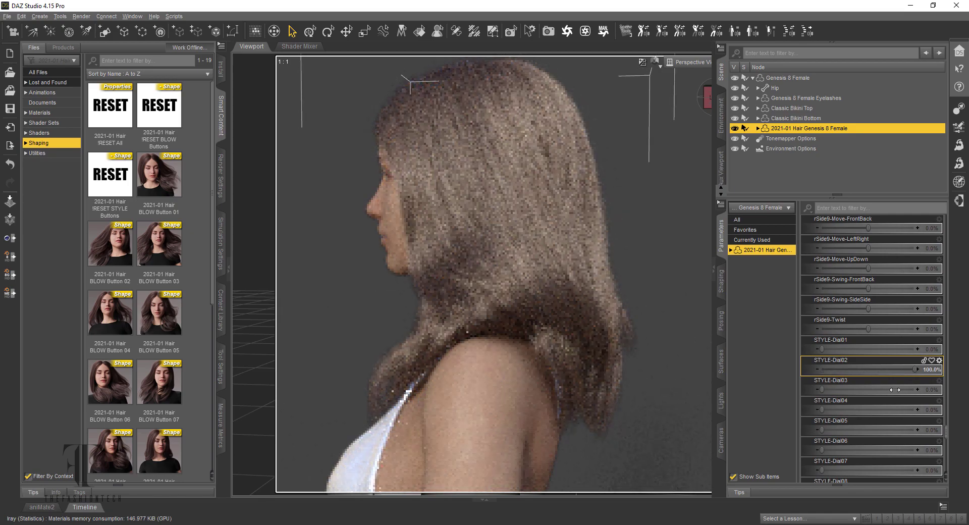
drag(834, 406, 915, 406)
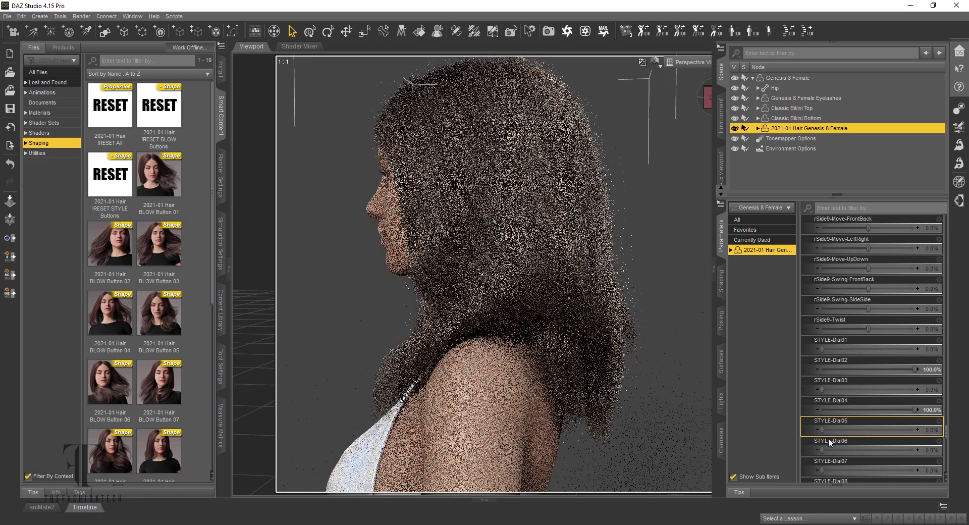
drag(821, 430, 966, 401)
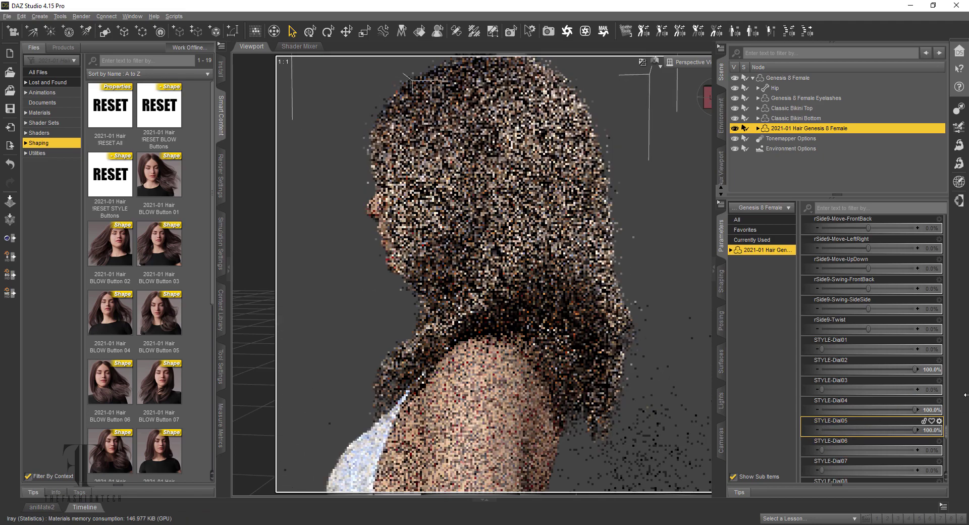
Step: Widen the viewport on the figure's front view, set the hair's Face-OpenL to 100%, and Face-Cover-1R and Face-Cover-1L to -100%
mouse_move(706, 98)
mouse_down()
mouse_move(674, 100)
mouse_move(702, 99)
mouse_up()
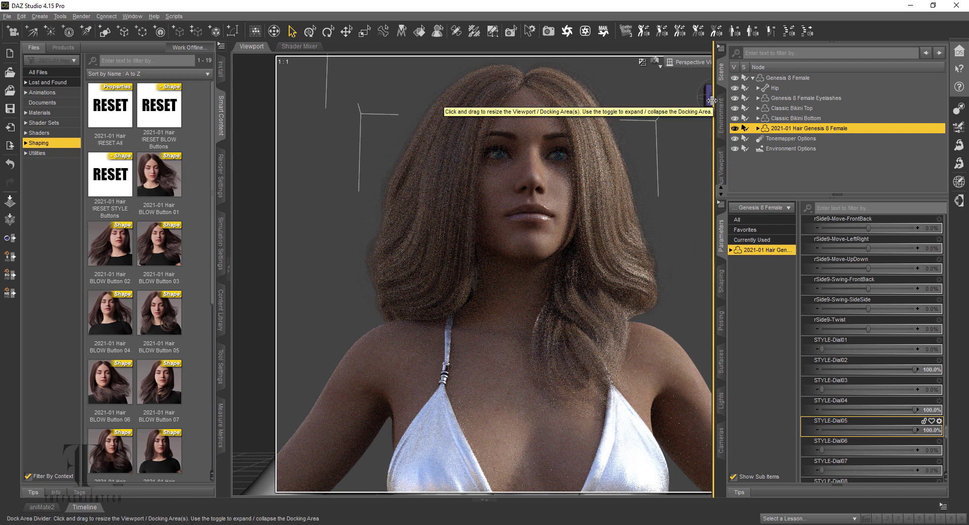
drag(712, 100, 786, 100)
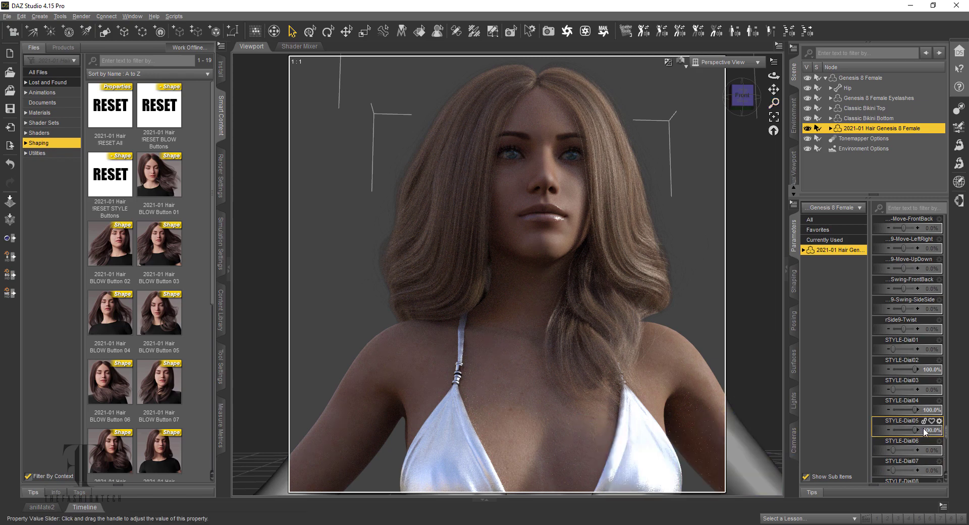
mouse_move(914, 431)
mouse_down()
mouse_move(822, 418)
mouse_move(897, 454)
mouse_move(957, 424)
mouse_move(906, 448)
mouse_up()
scroll(906, 446, down, 4)
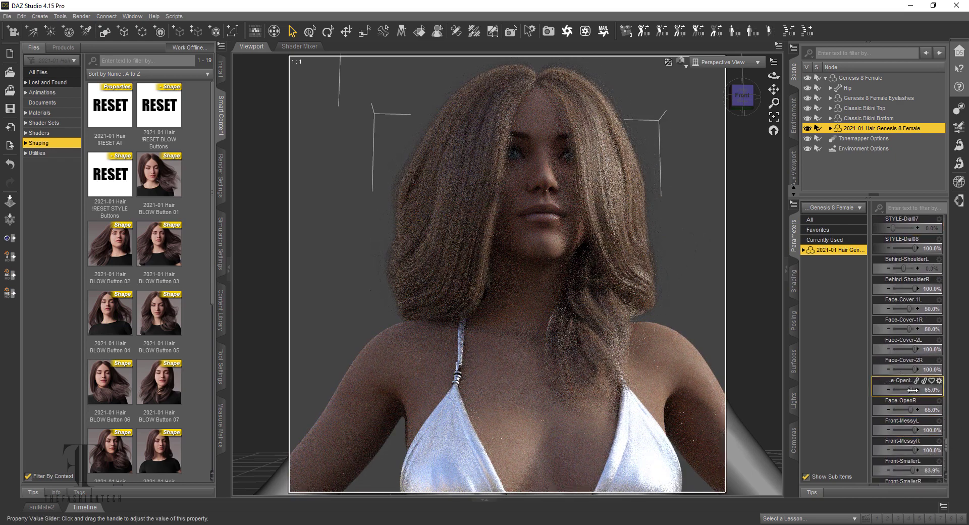
drag(911, 390, 957, 389)
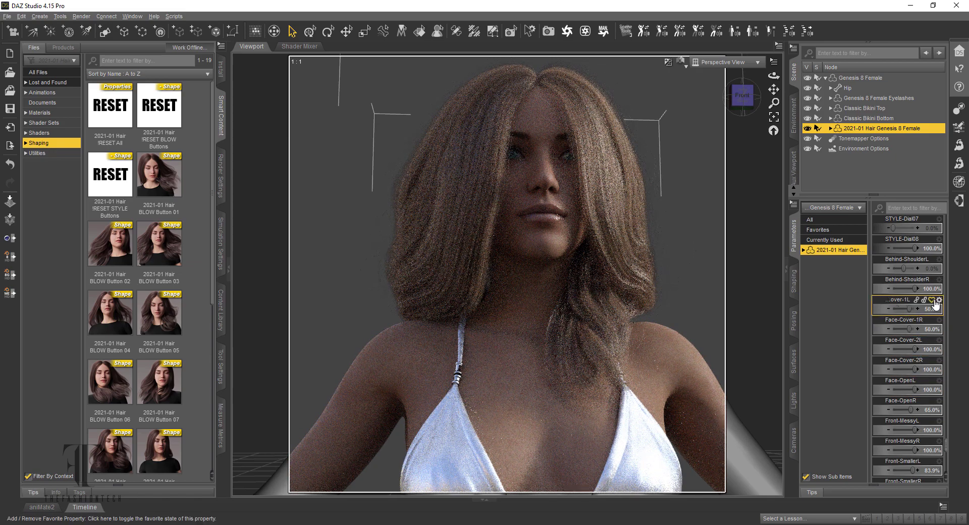
drag(911, 327, 892, 328)
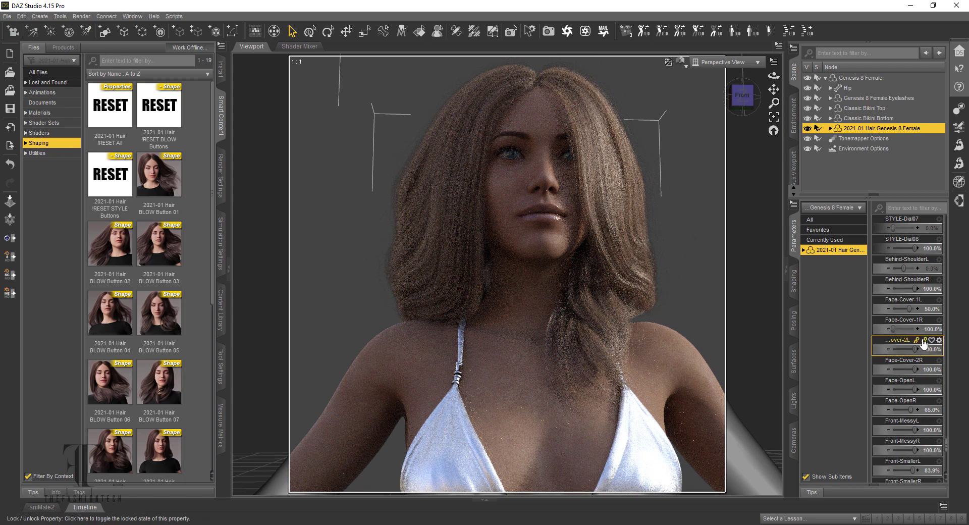
drag(870, 310, 838, 311)
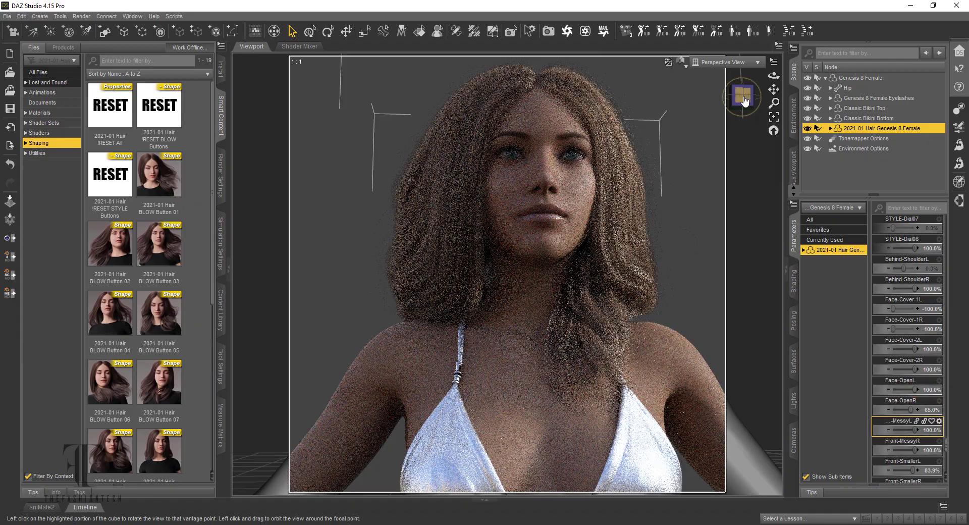
Step: Select the hair's rSide8 bone on the figure's left view, set its Y Scale to 134.9% and show the figure from behind
drag(742, 95, 644, 373)
click(623, 398)
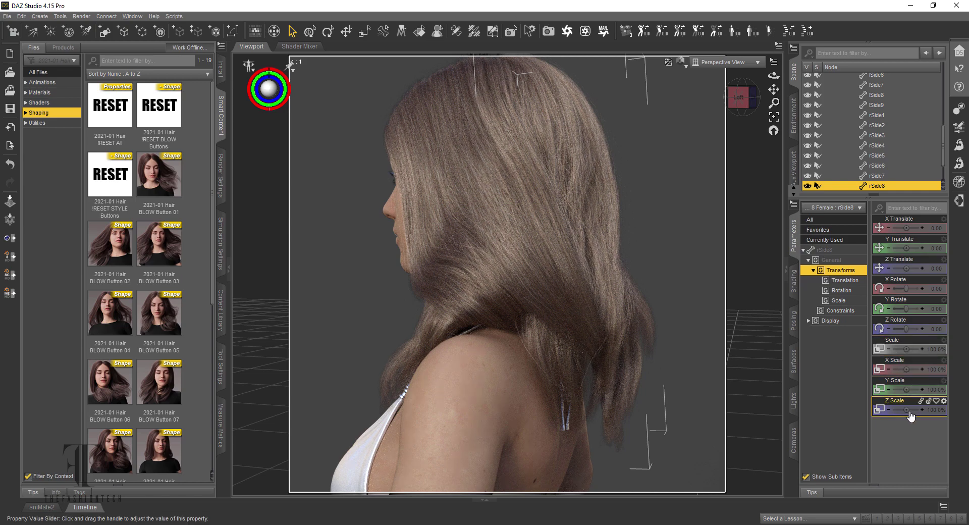
drag(907, 389, 900, 389)
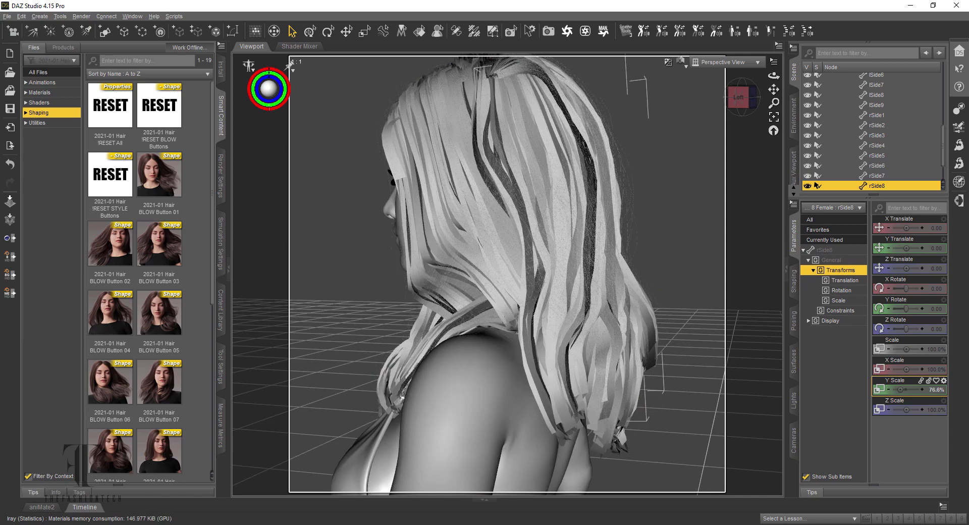
drag(901, 389, 914, 389)
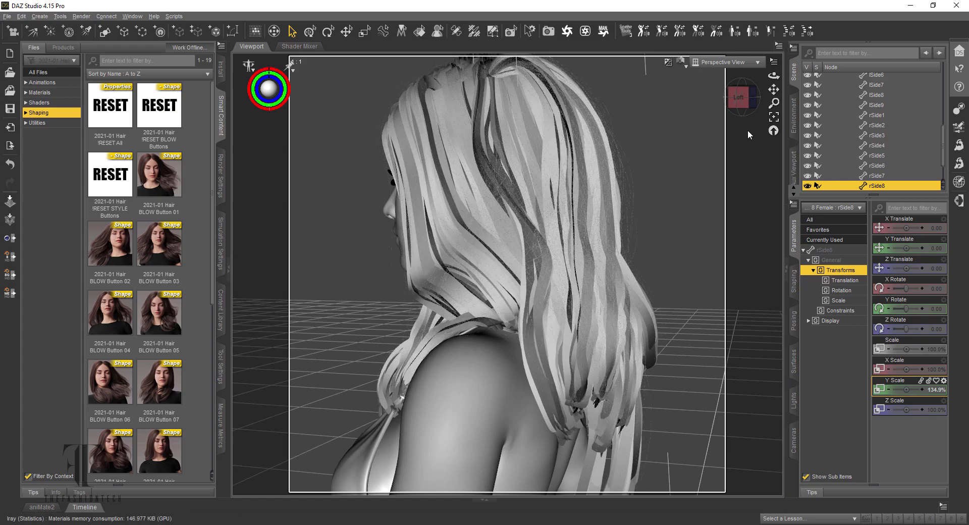
click(744, 98)
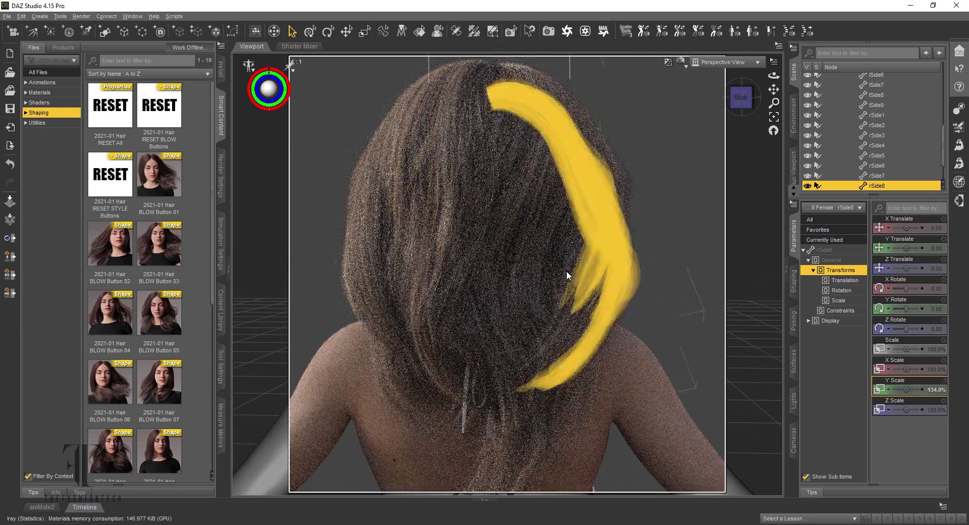
Step: Set the Y Scale of the hair's rSide9 bone to 125.4% and of its lSide8 bone to 152.1%
click(527, 301)
drag(907, 388, 914, 388)
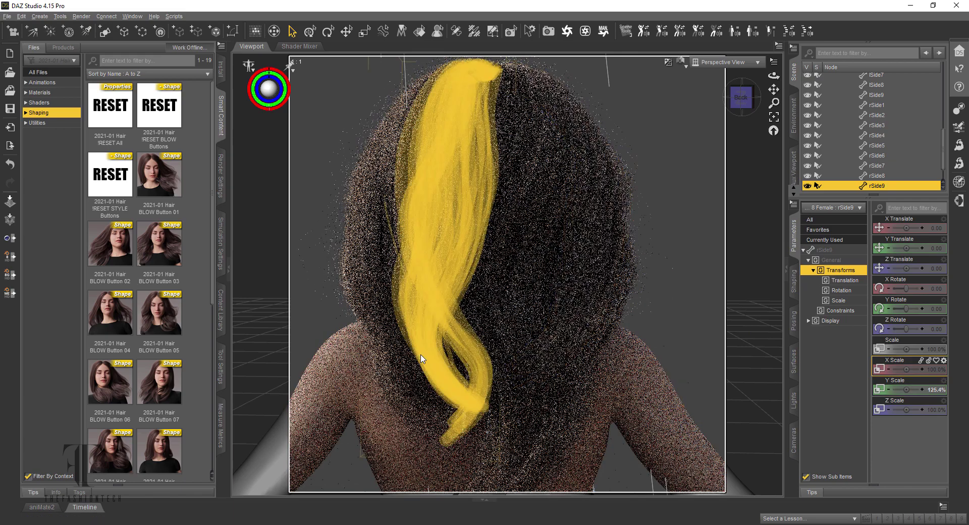
click(449, 373)
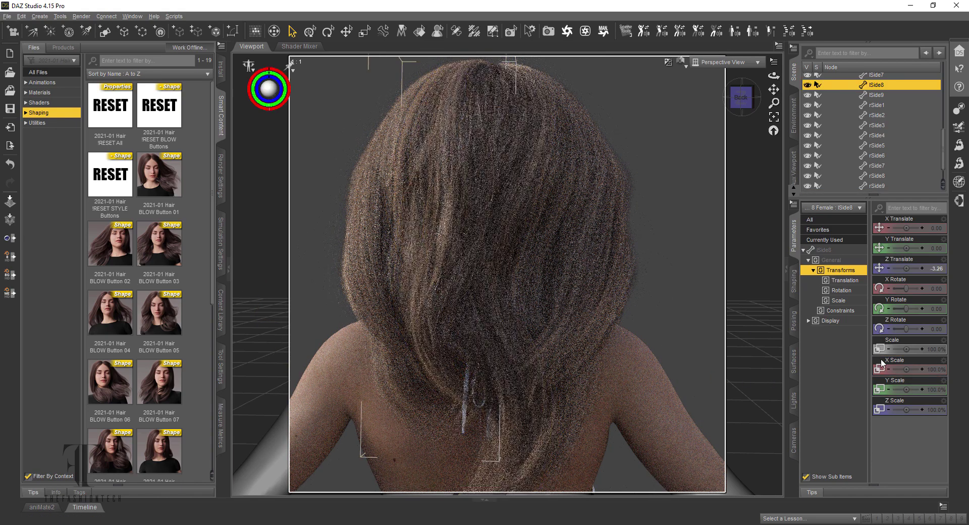
drag(908, 387, 921, 388)
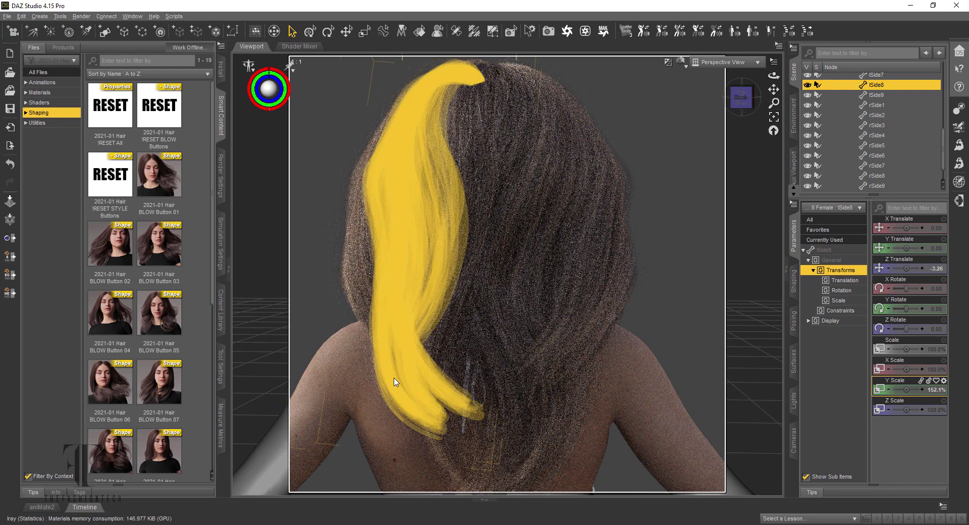
Step: Set the Y Scale of the hair's lSide9 bone to 137.3% and inspect the hair from the figure's left and right sides
click(395, 382)
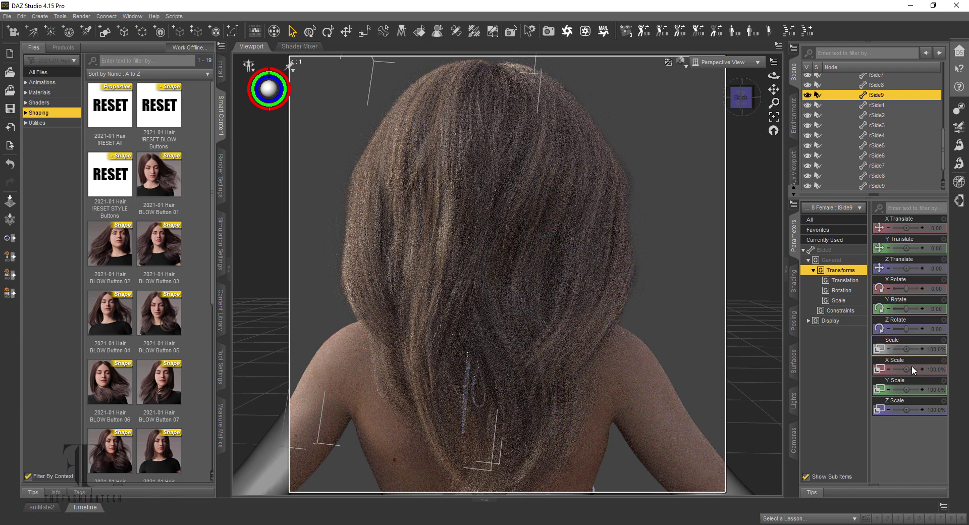
drag(907, 389, 911, 389)
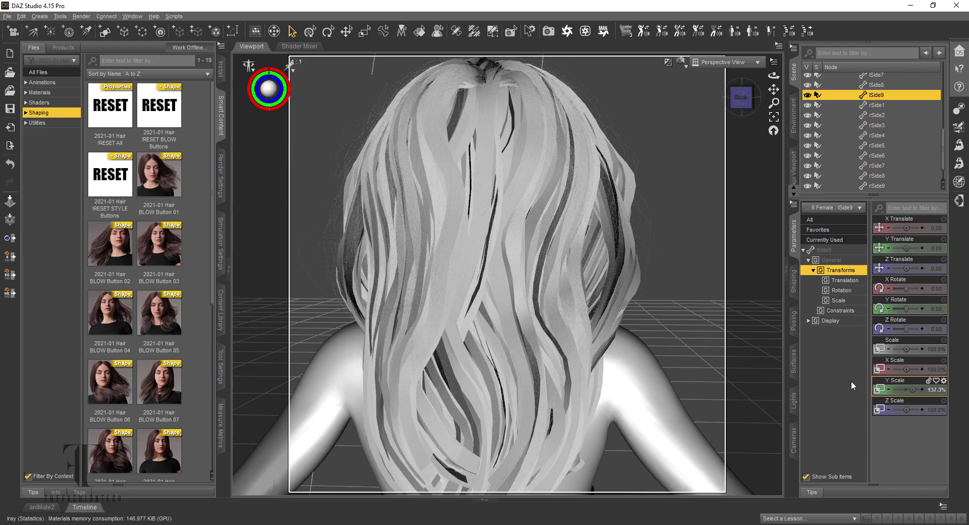
drag(741, 97, 656, 223)
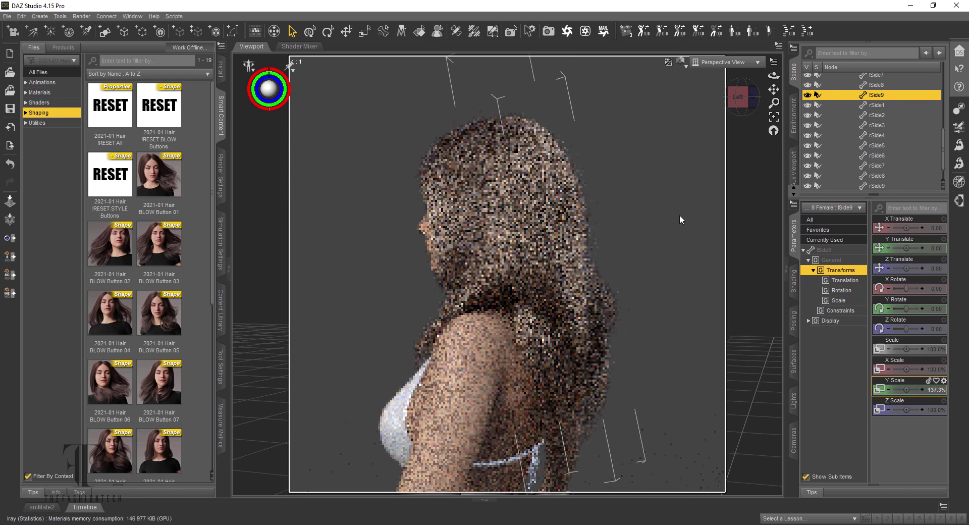
scroll(651, 299, down, 2)
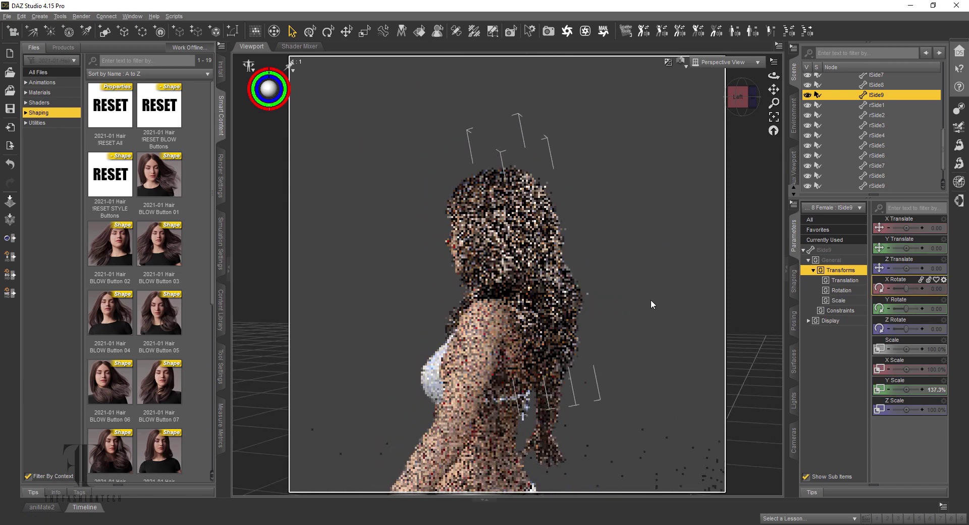
click(752, 97)
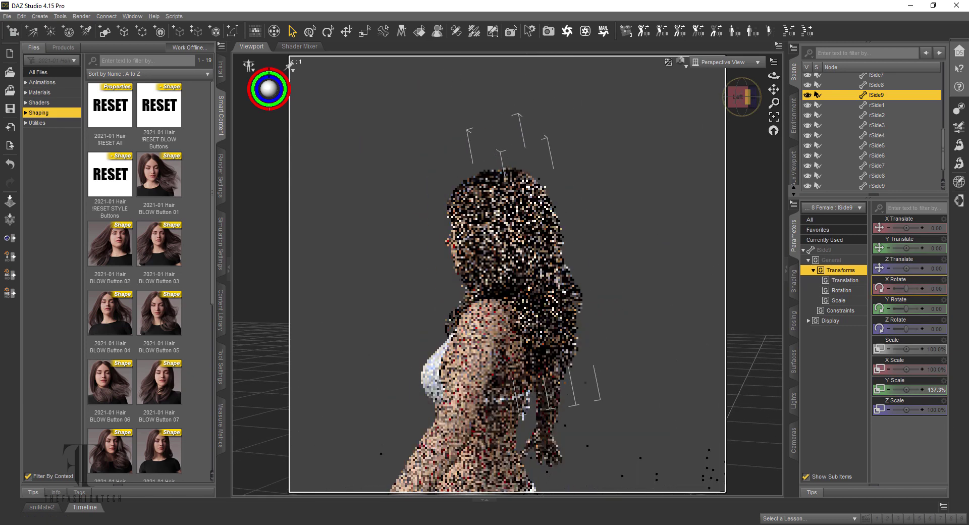
click(742, 98)
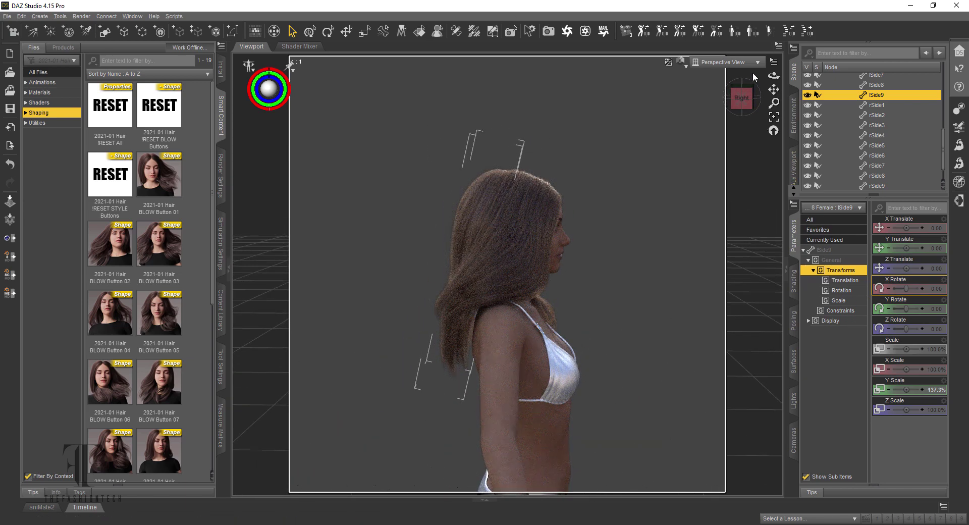
click(734, 98)
click(751, 101)
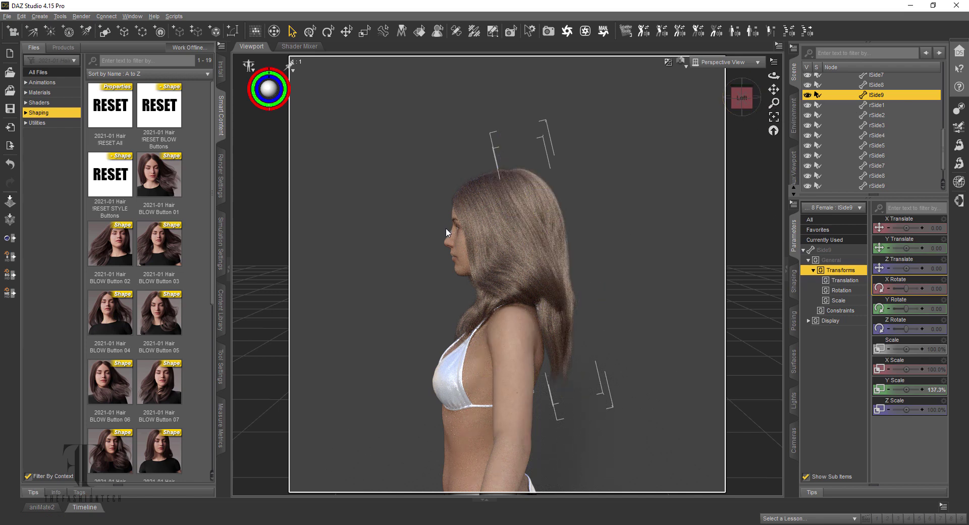
Step: Try the hair's lSide5 bone at 98.1% X Scale, reset that property, and set the bone's Y Scale to 138.8% in front view
click(472, 219)
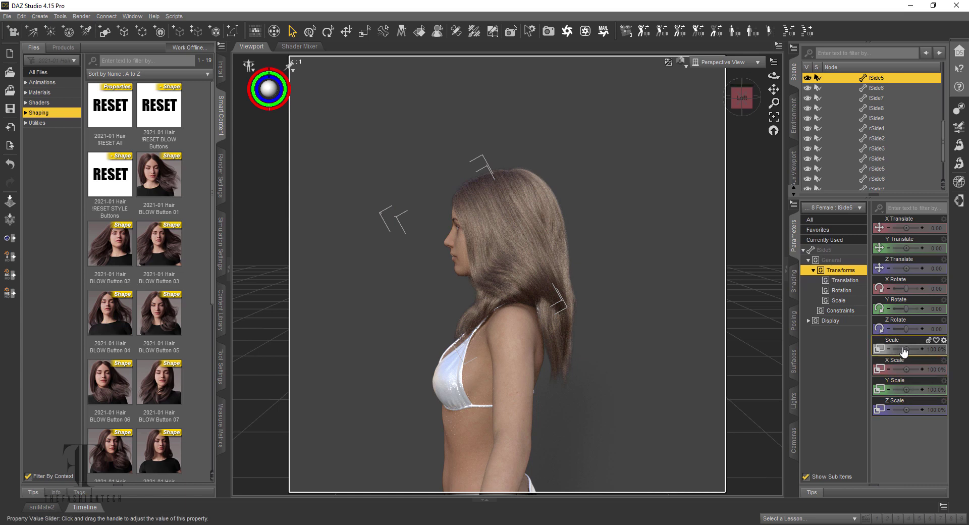
drag(904, 372, 912, 369)
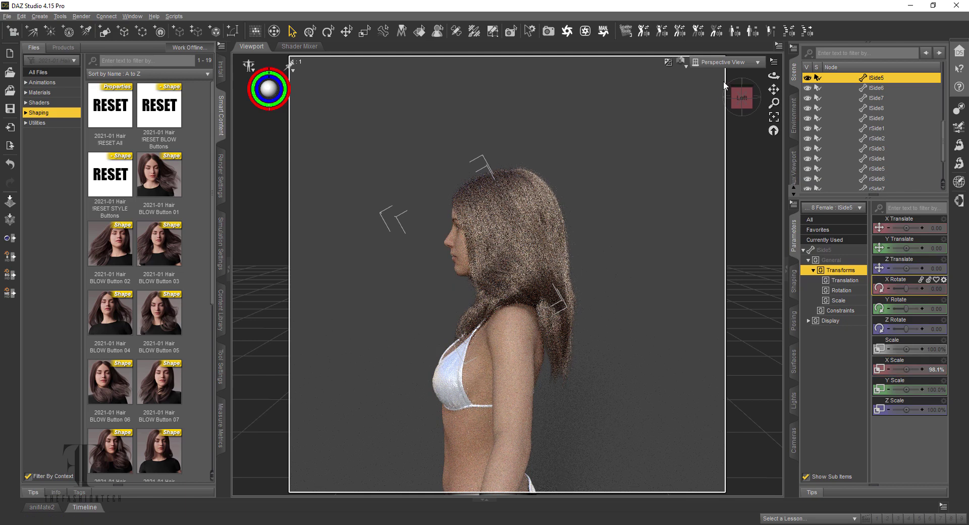
click(732, 97)
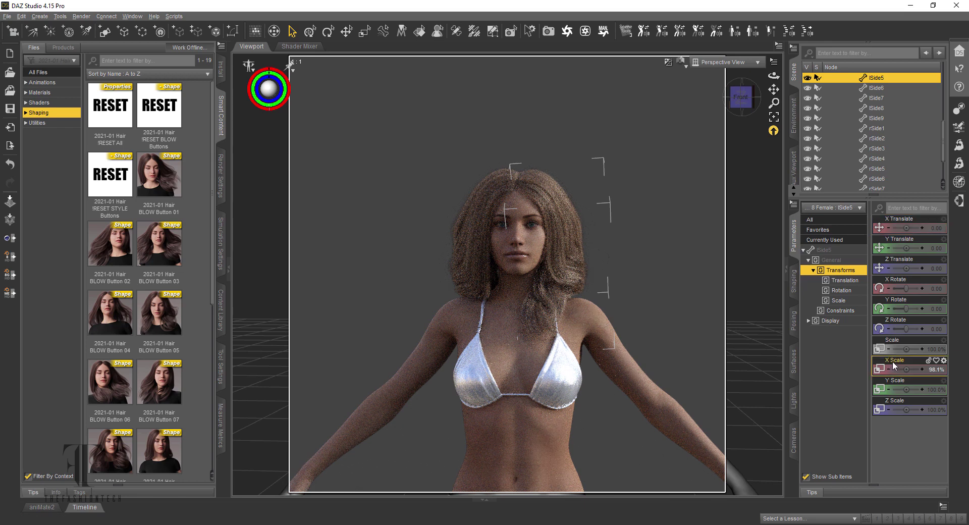
click(943, 361)
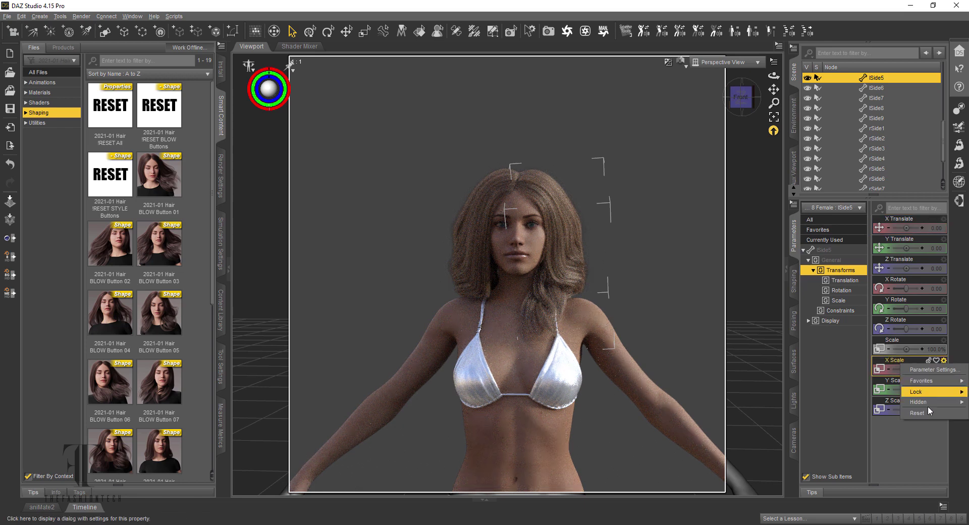
click(927, 413)
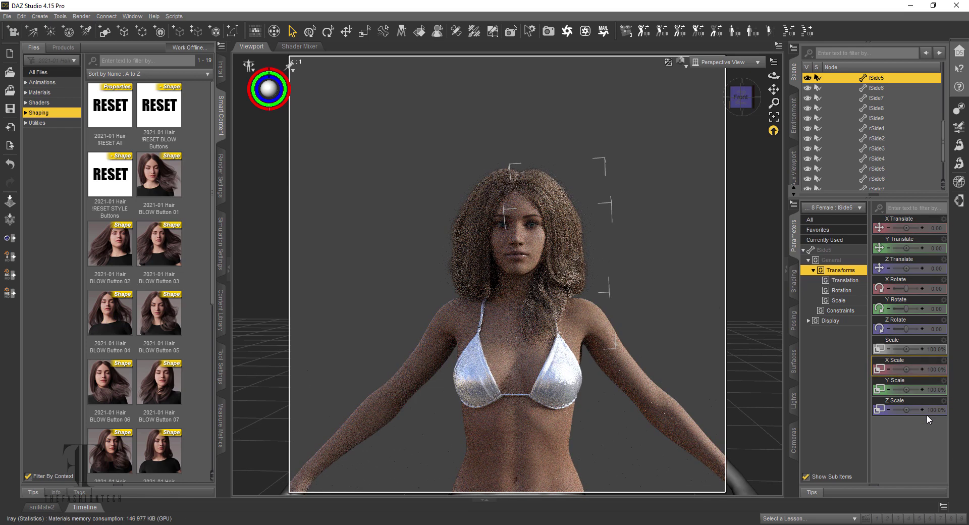
drag(906, 389, 910, 389)
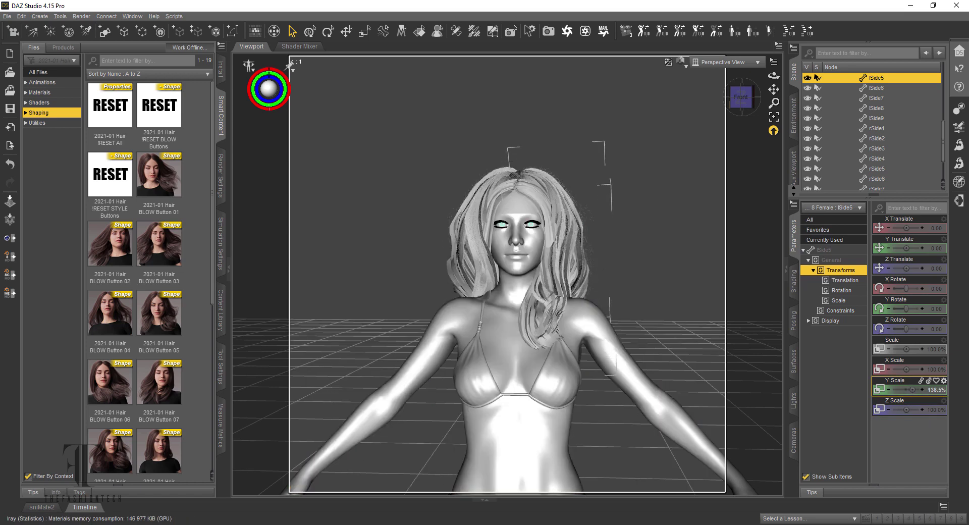
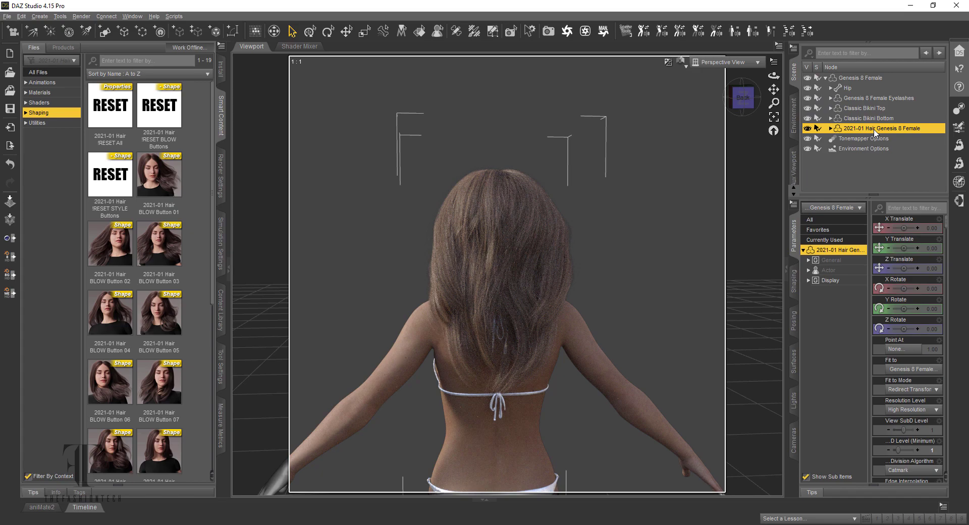
scroll(686, 134, up, 3)
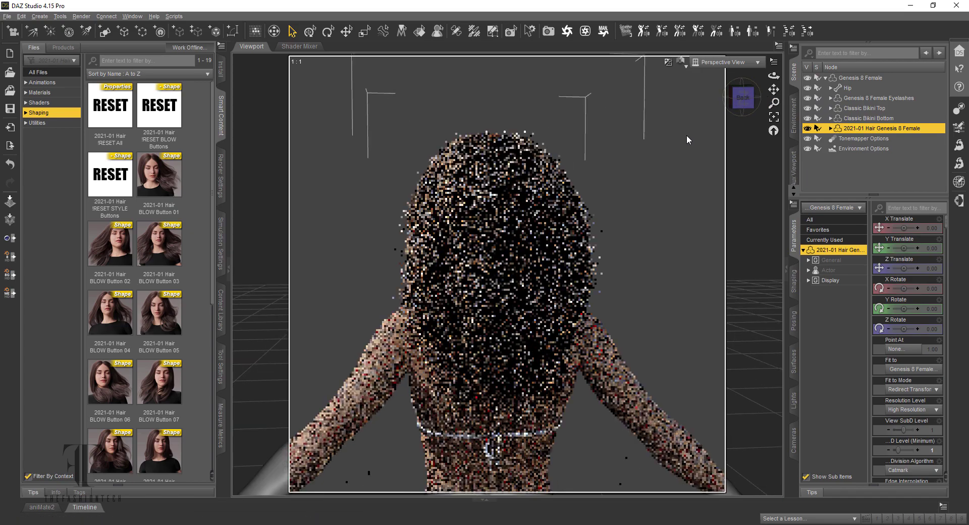
scroll(674, 144, up, 2)
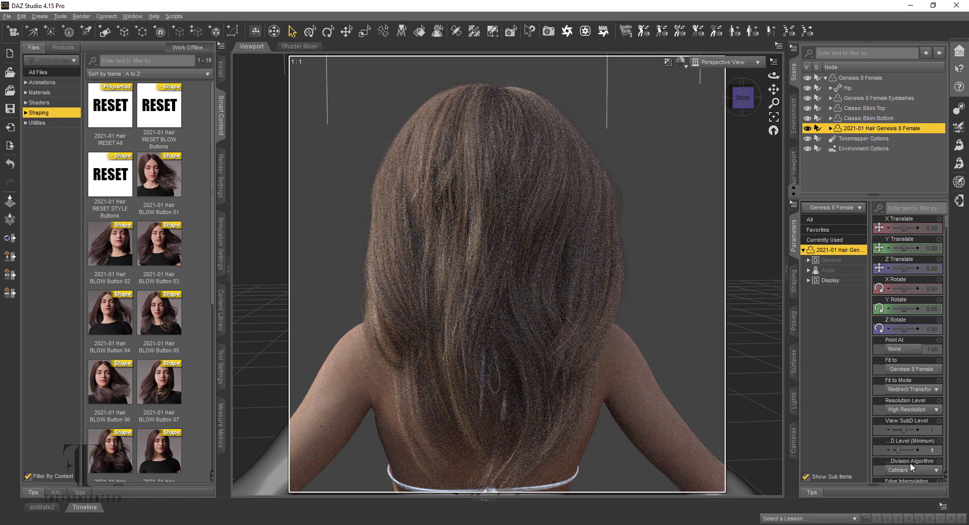
scroll(907, 471, down, 1)
mouse_move(912, 499)
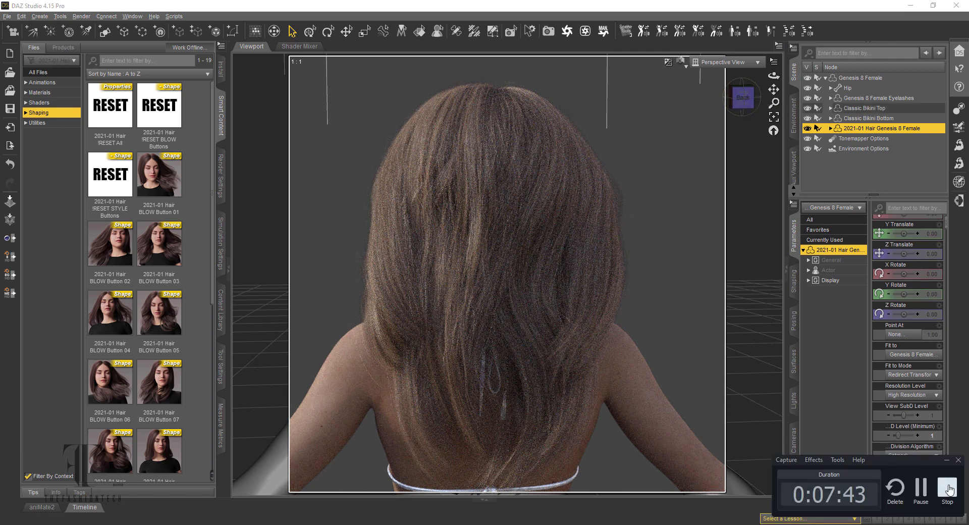
click(922, 490)
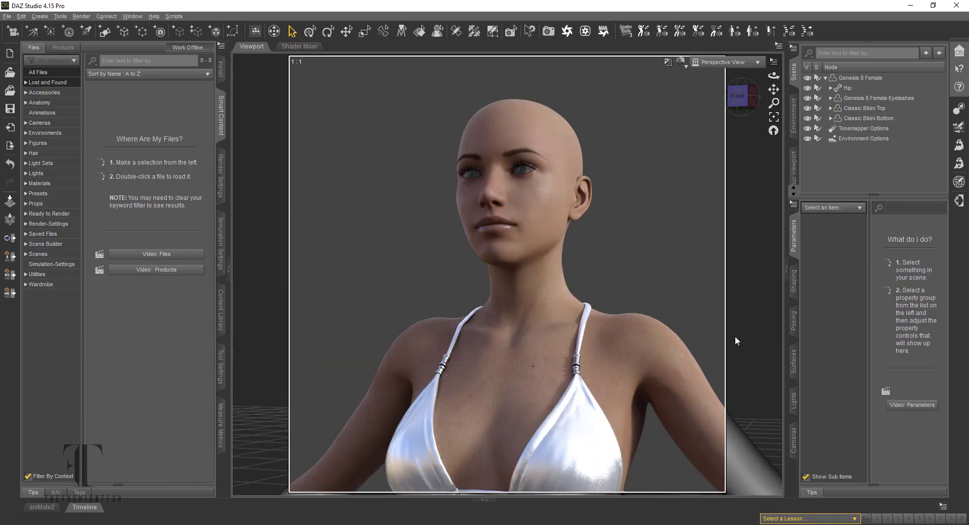
Step: Load the Ayaan Hair from the Hair category into the scene with the bald Genesis 8 Female
click(58, 154)
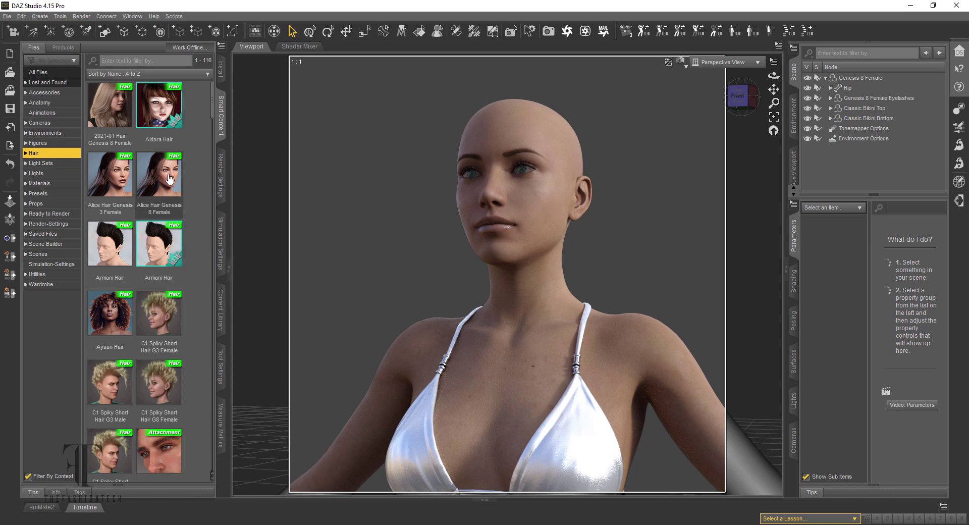
scroll(167, 175, down, 3)
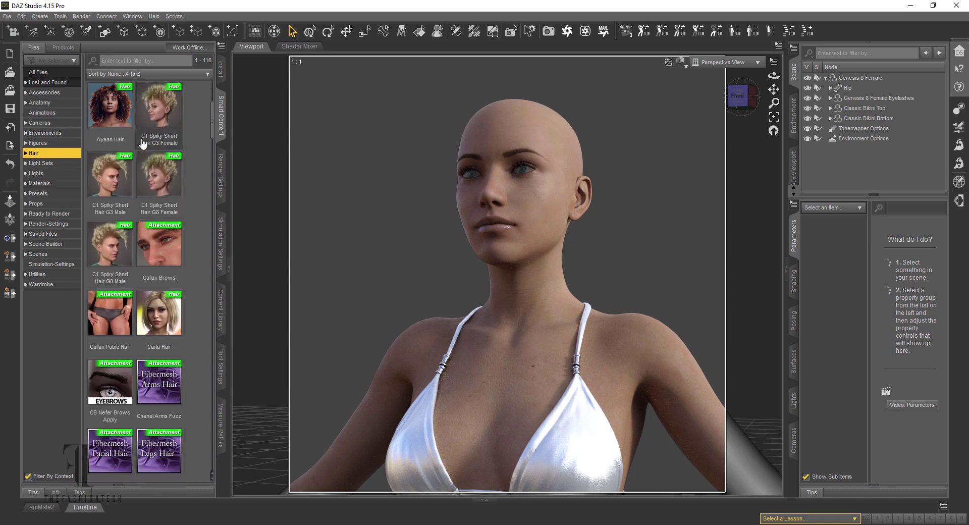
double_click(123, 117)
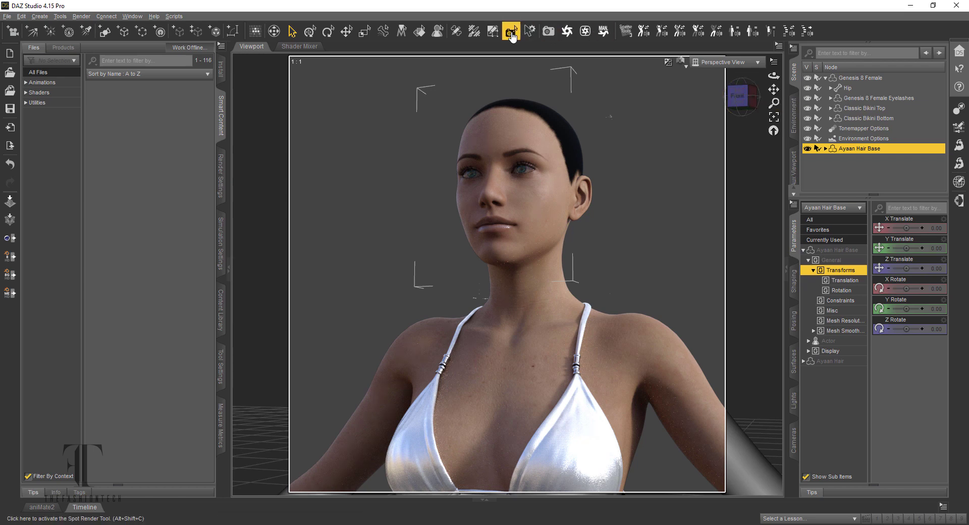
Step: Spot-render the area around the figure's face and forehead hair, and clear the preview
click(511, 33)
drag(389, 70, 543, 220)
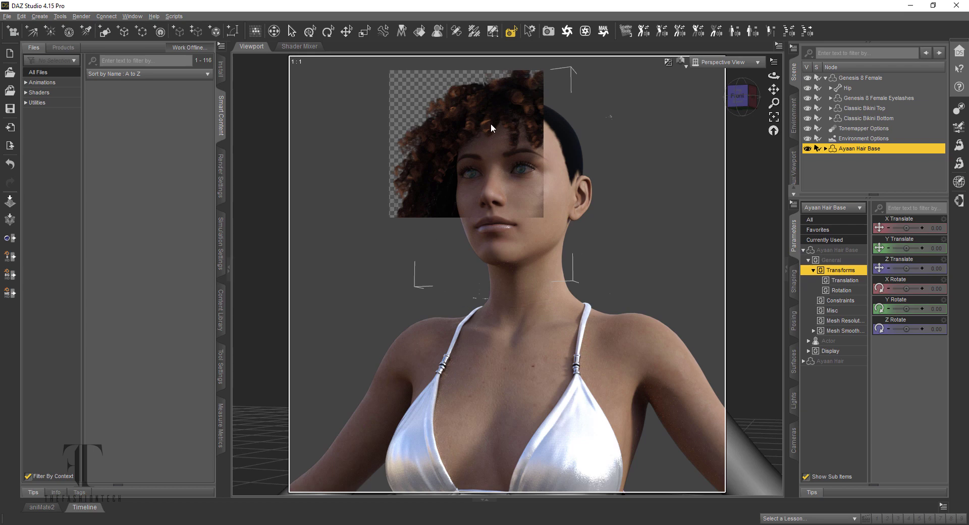
click(749, 115)
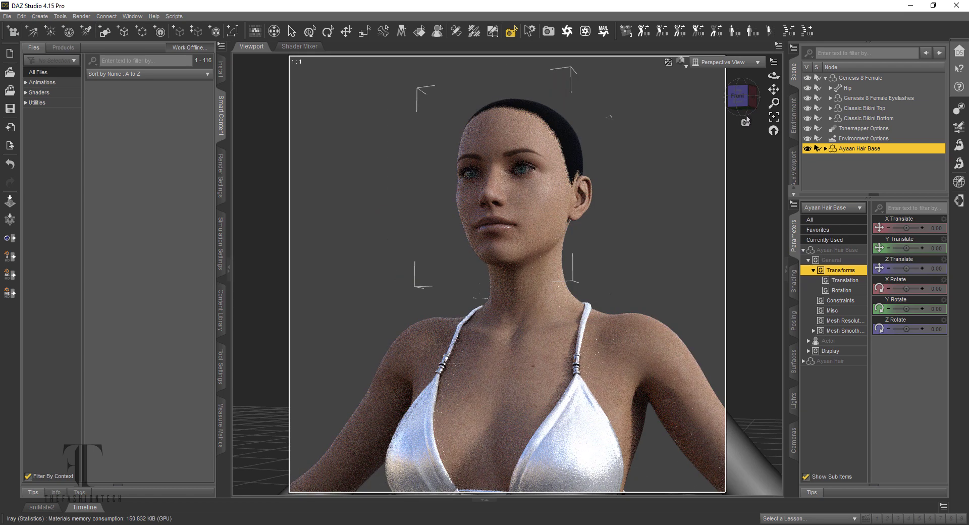
Step: Preview the figure and its hair in the Texture Shaded and Filament (PBR) viewport draw styles
click(680, 61)
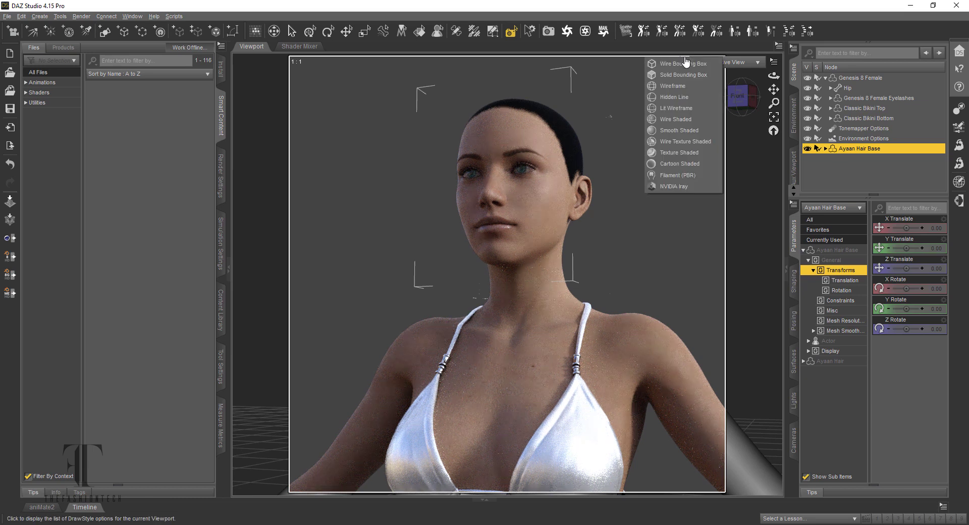
click(681, 152)
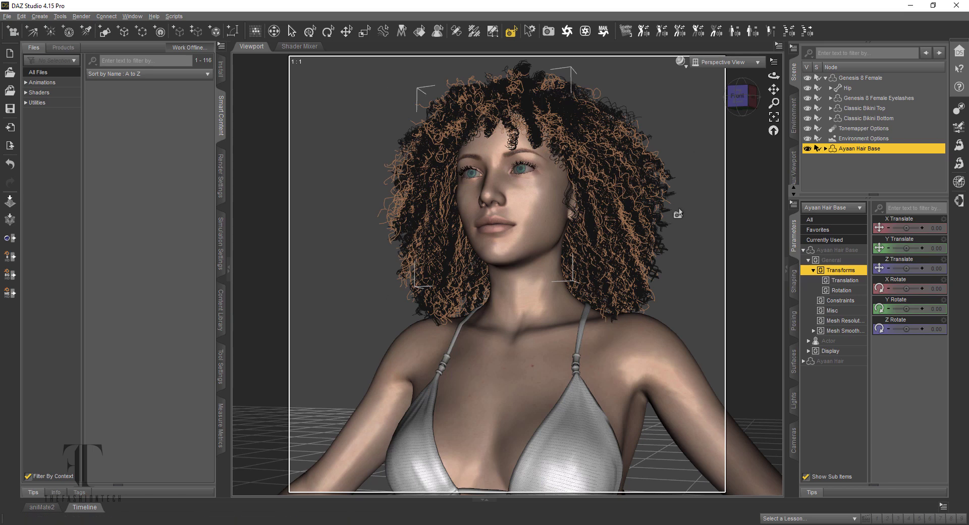
click(680, 63)
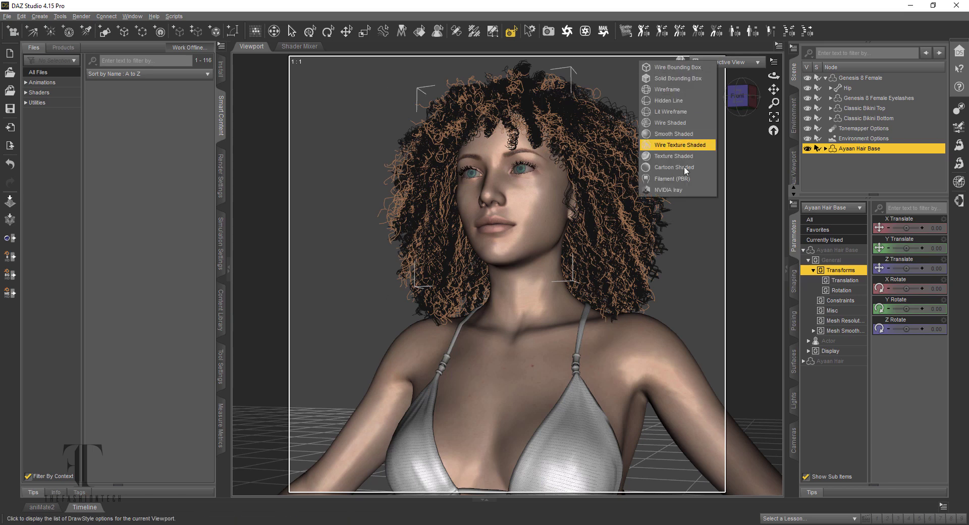
click(686, 180)
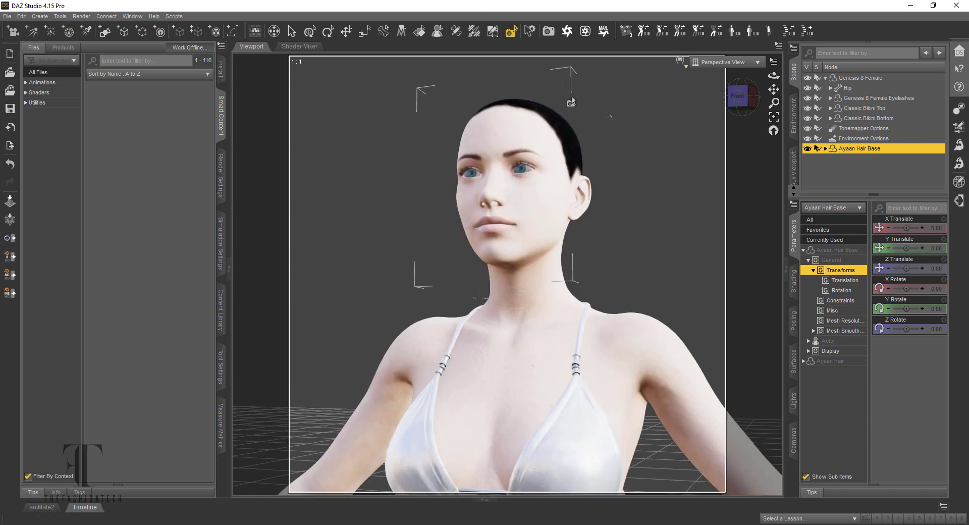
Step: Preview the figure and hair in Wire Texture Shaded and Cartoon Shaded, and set the viewport draw style to Texture Shaded
click(682, 62)
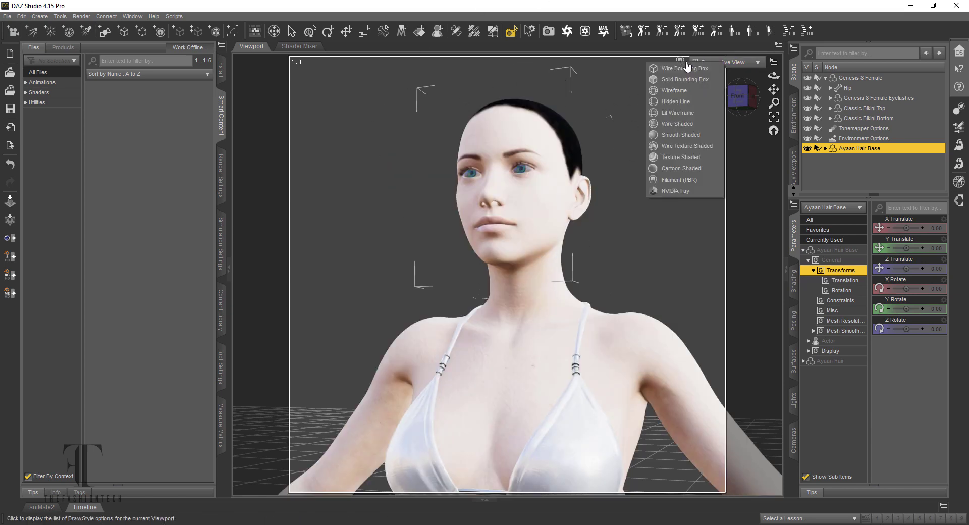
click(684, 147)
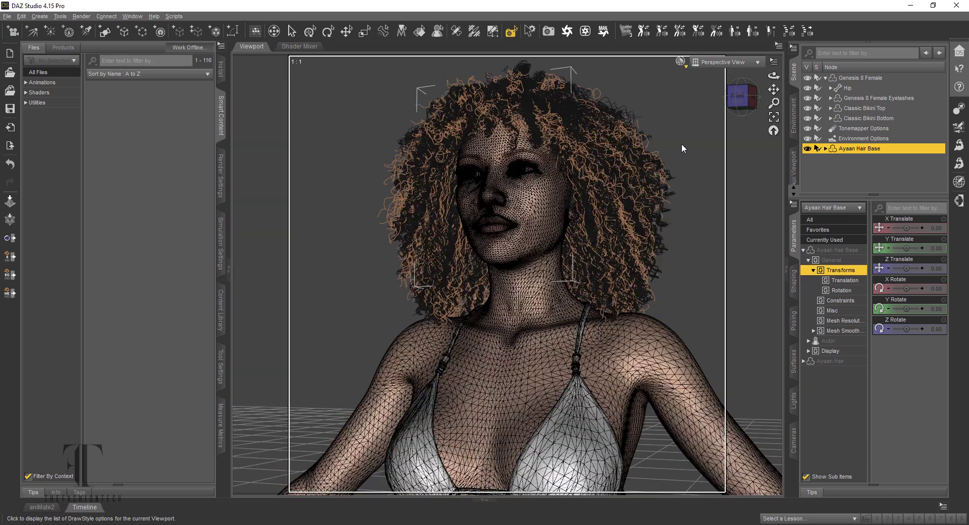
click(680, 61)
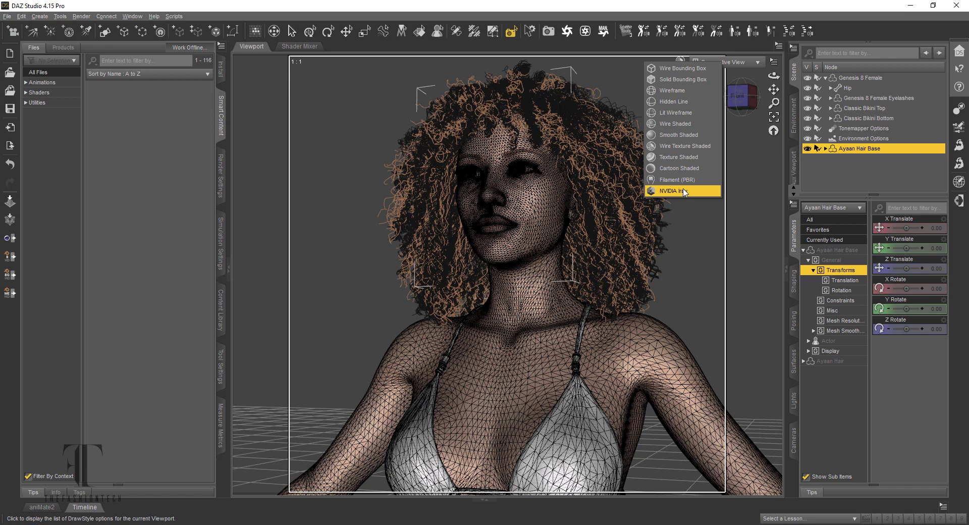
click(686, 168)
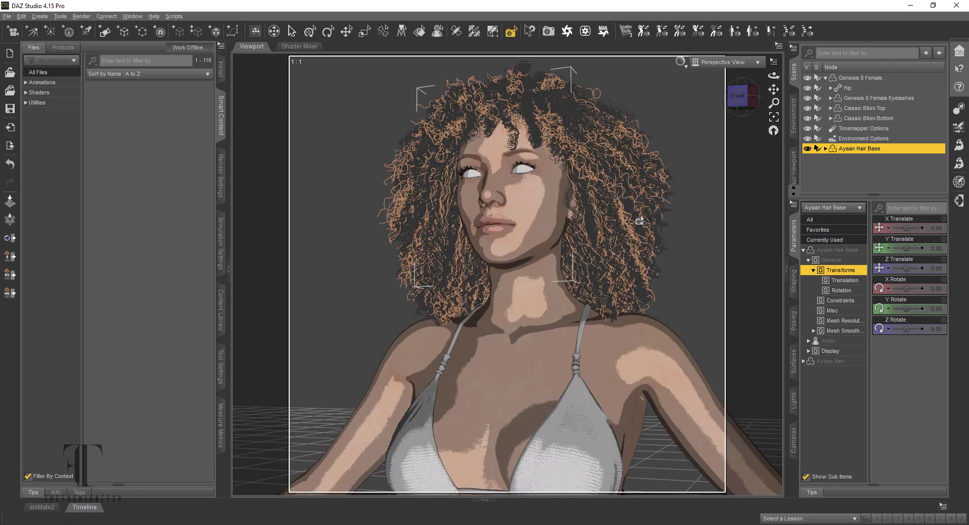
click(682, 62)
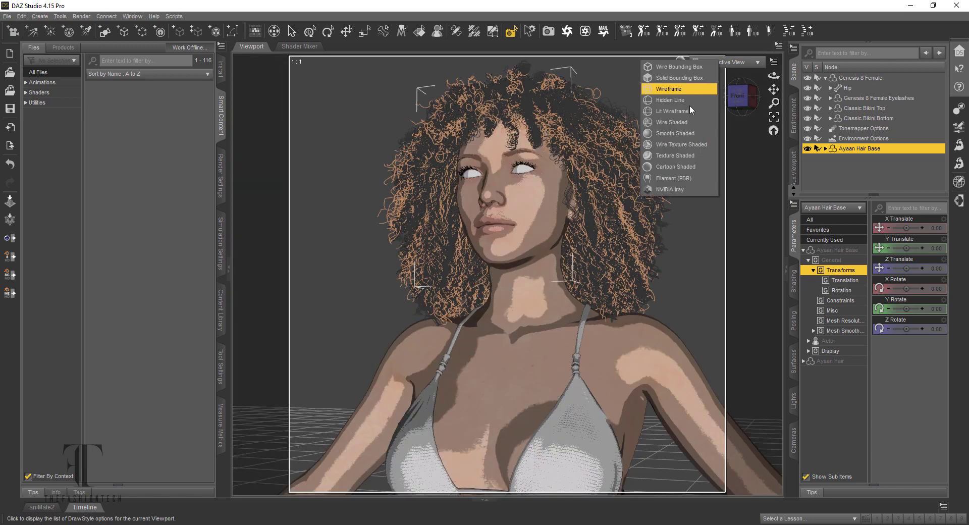
click(698, 156)
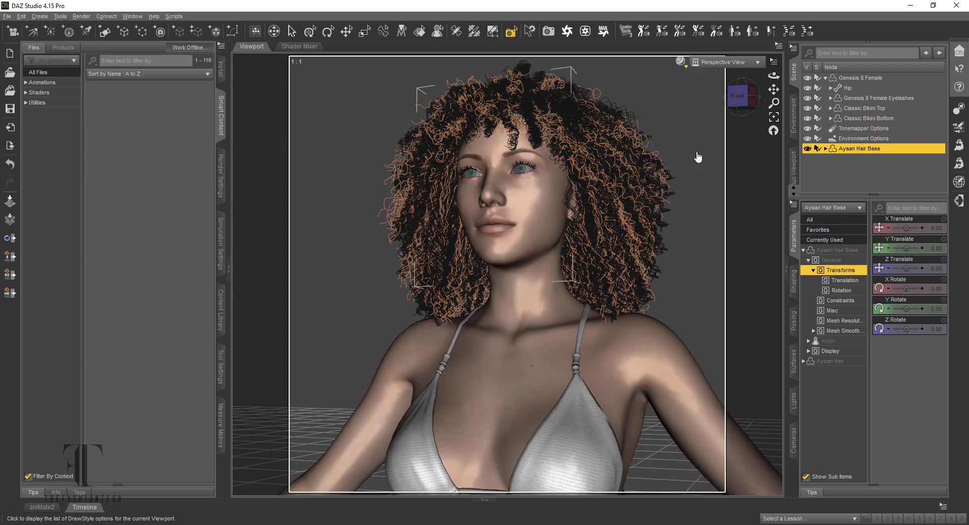
scroll(686, 150, up, 2)
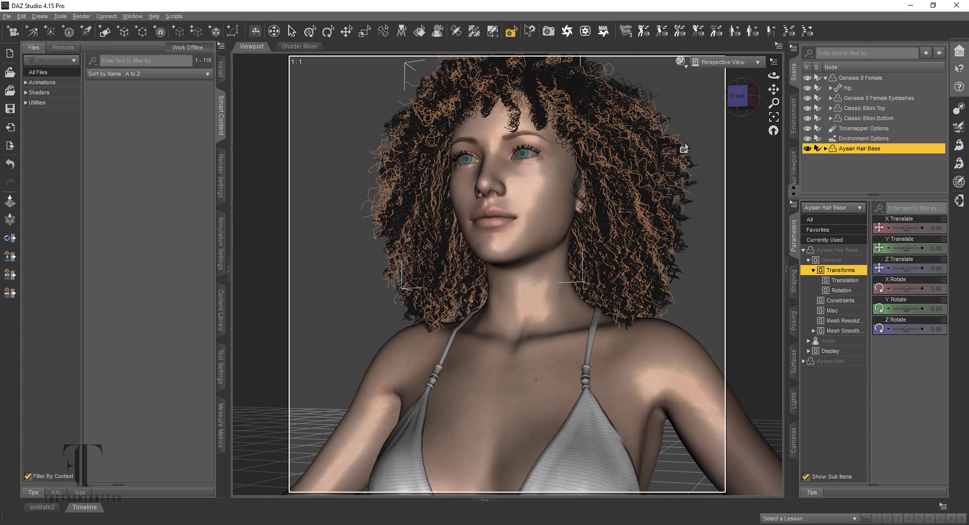
Step: Select the Ayaan Hair item under Ayaan Hair Base and browse the shader presets offered for it
click(826, 149)
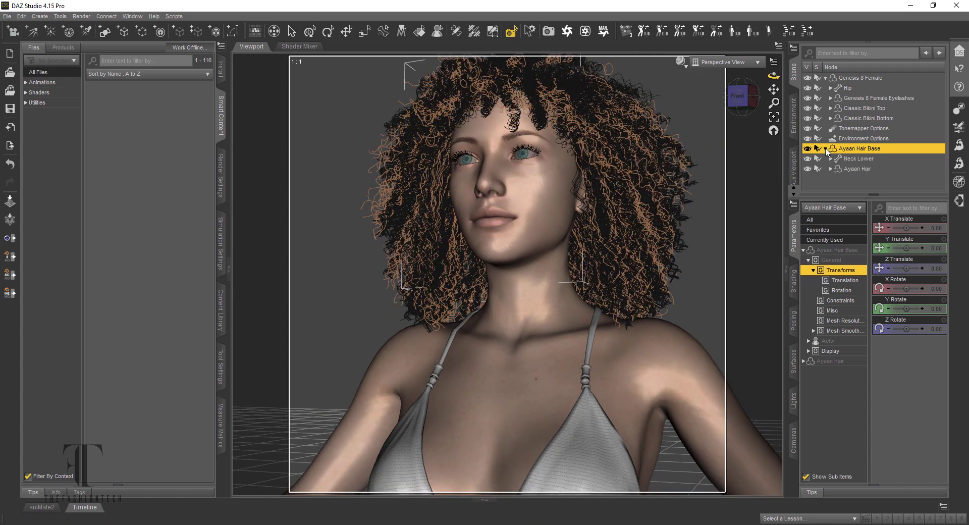
click(53, 92)
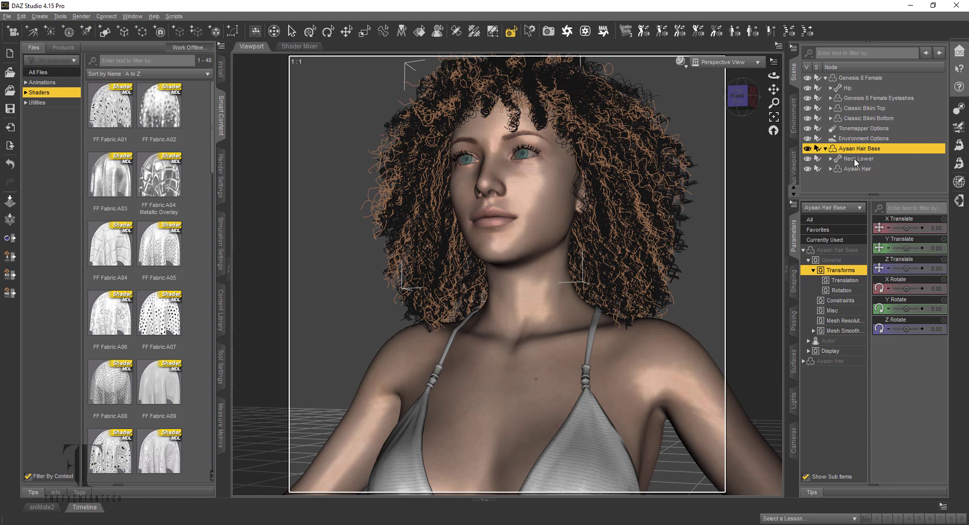
click(857, 169)
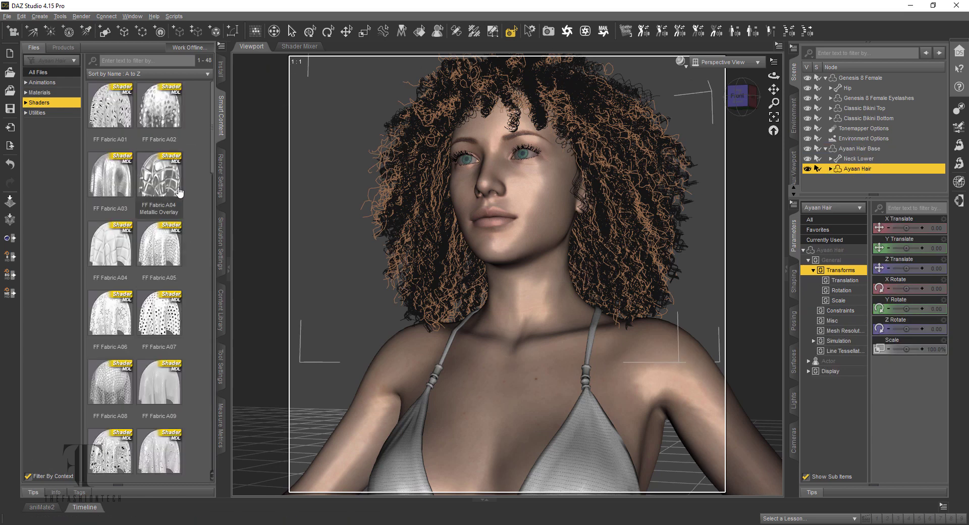
scroll(179, 192, down, 10)
scroll(102, 120, up, 8)
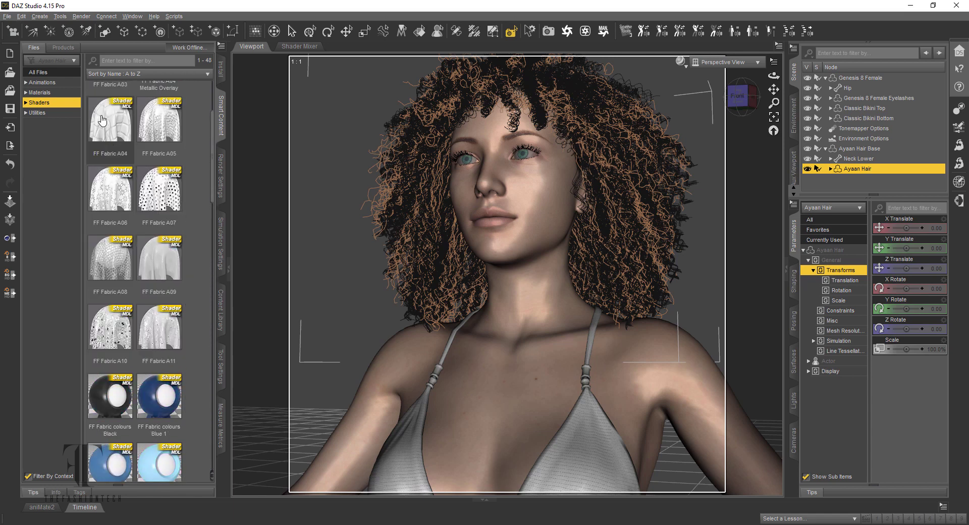
Step: Try to apply the Ayaan Mat 07 material preset to the selected Ayaan Hair
click(51, 93)
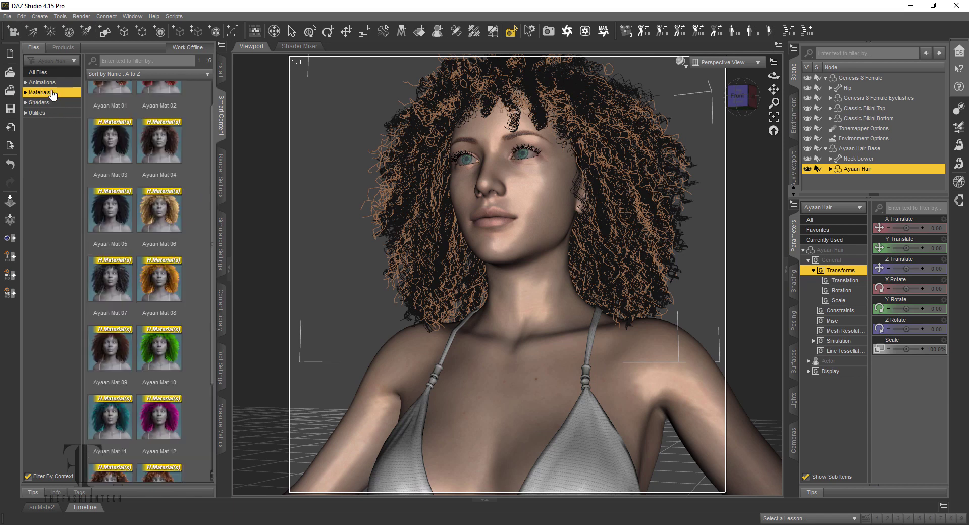
scroll(187, 172, up, 1)
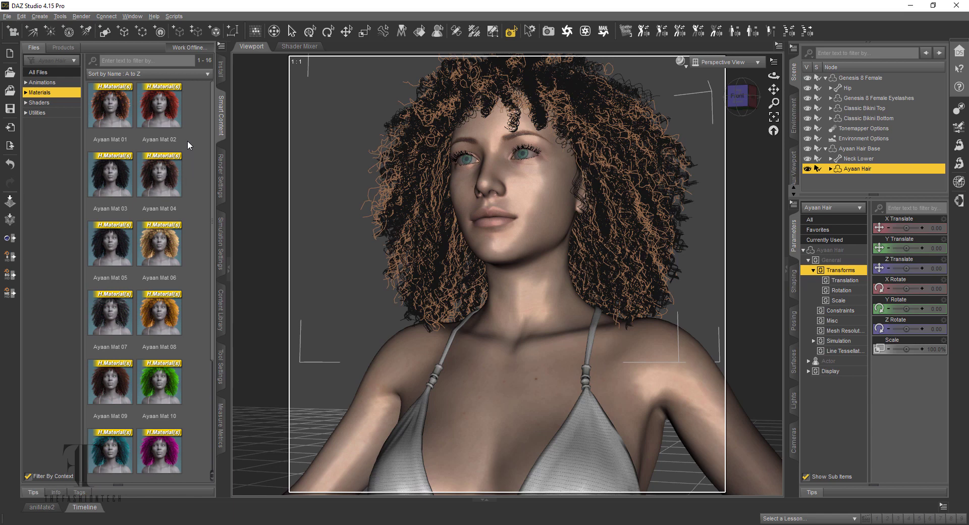
scroll(188, 145, down, 3)
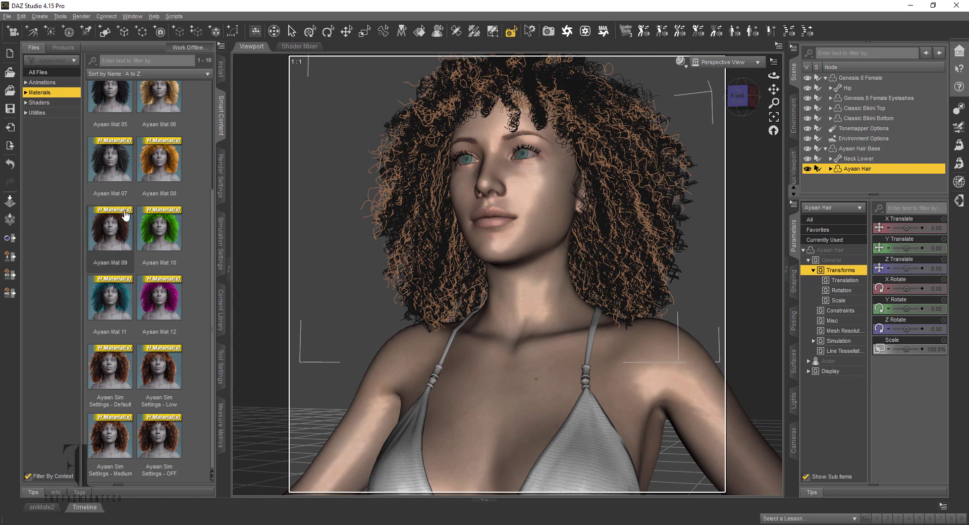
double_click(119, 164)
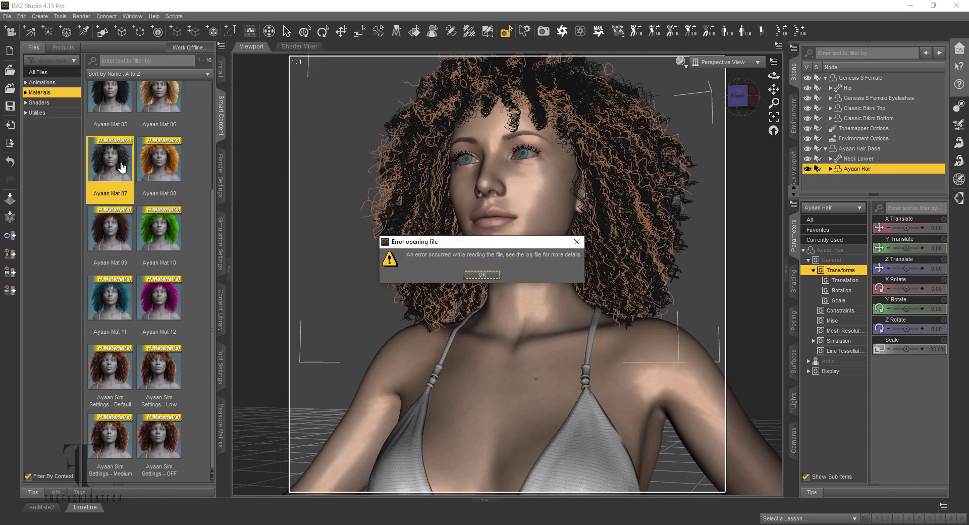
click(483, 275)
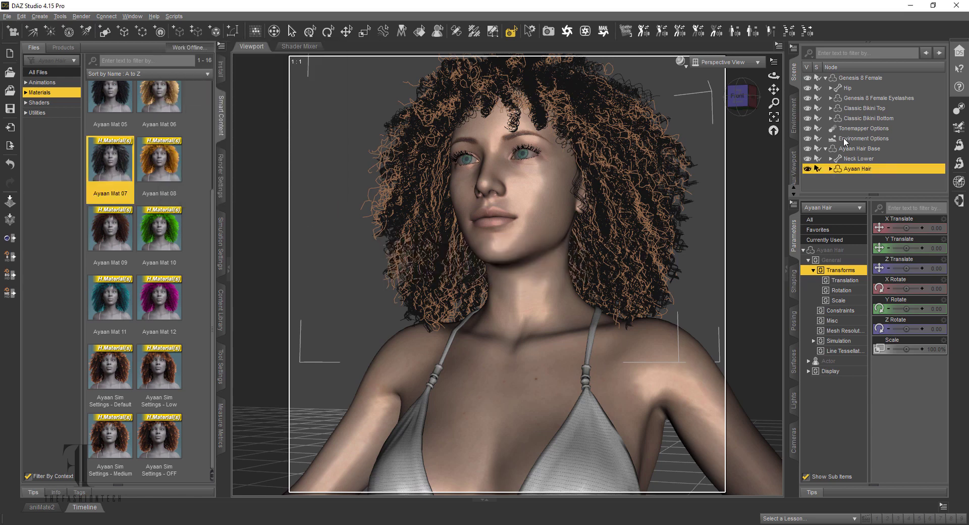
Step: Reselect Ayaan Hair under its base and try Ayaan Mat 07 again from the Iray materials category
click(845, 150)
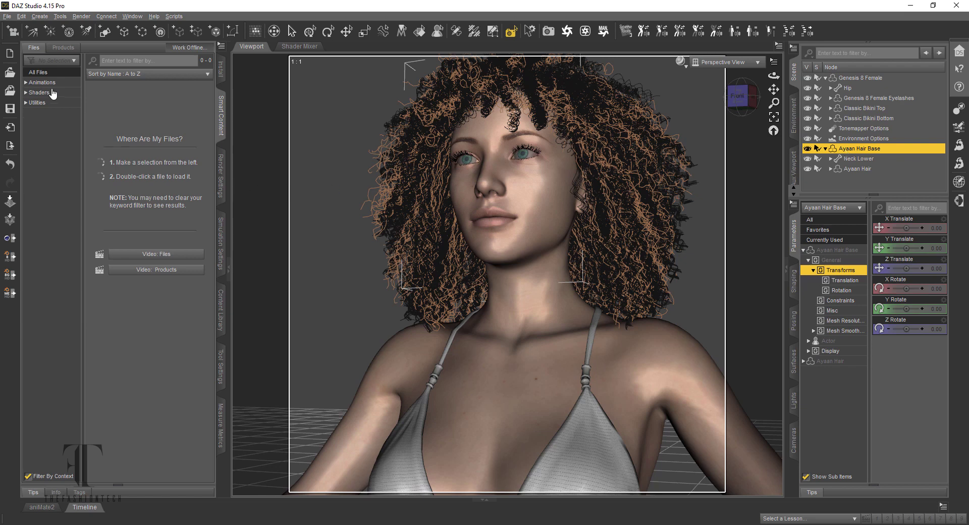
click(858, 169)
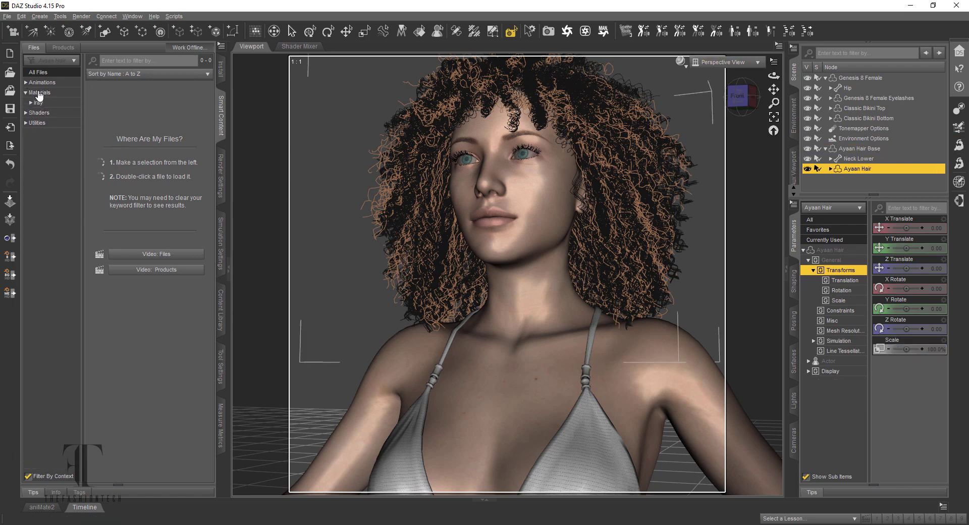
click(46, 103)
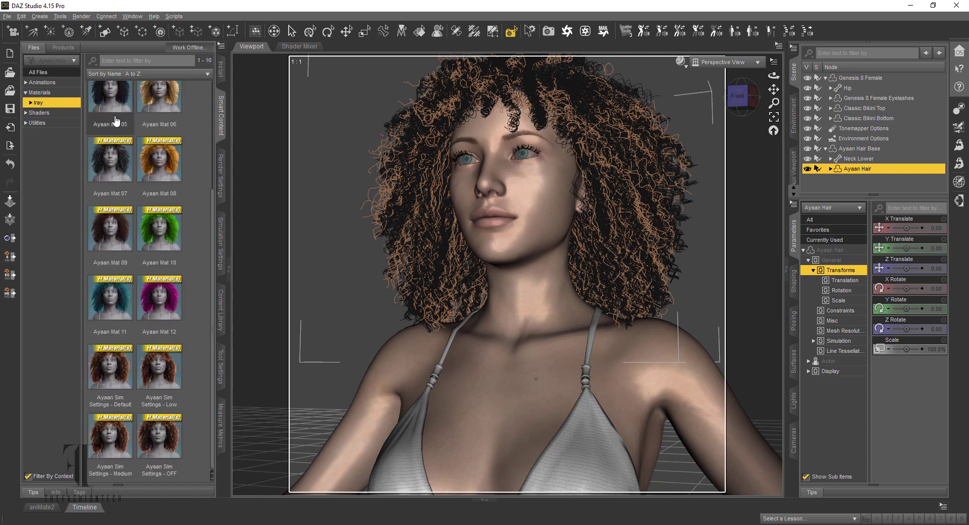
double_click(125, 155)
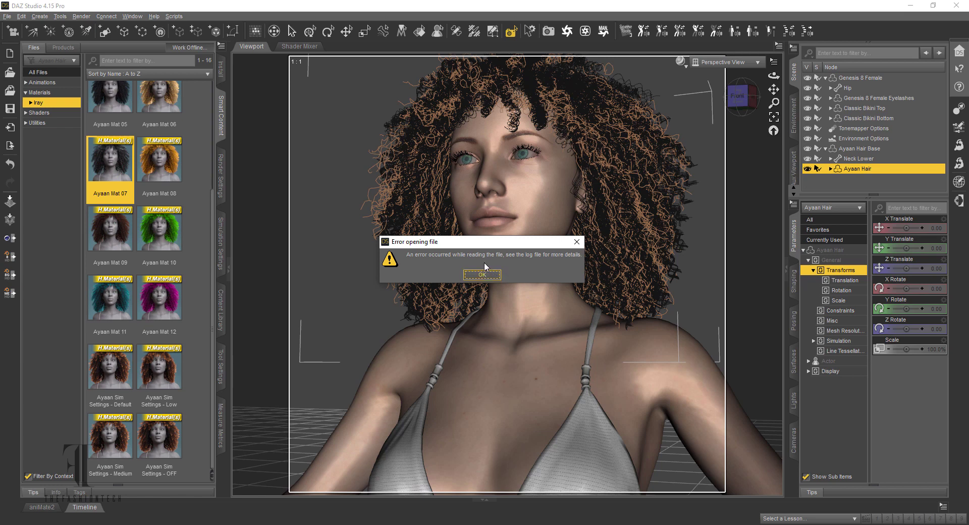
click(482, 276)
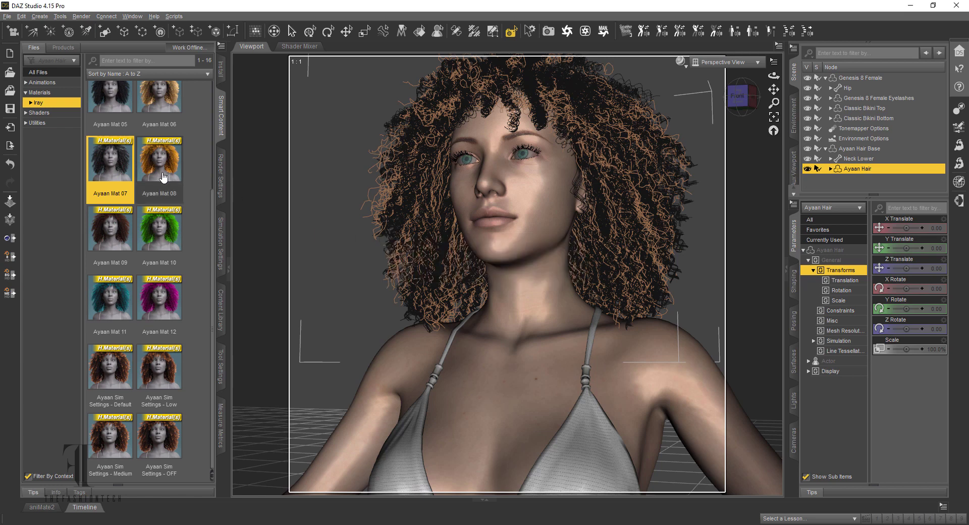
Step: Try the Ayaan Mat 04 and Ayaan Mat 02 material presets on the Ayaan Hair
mouse_move(171, 186)
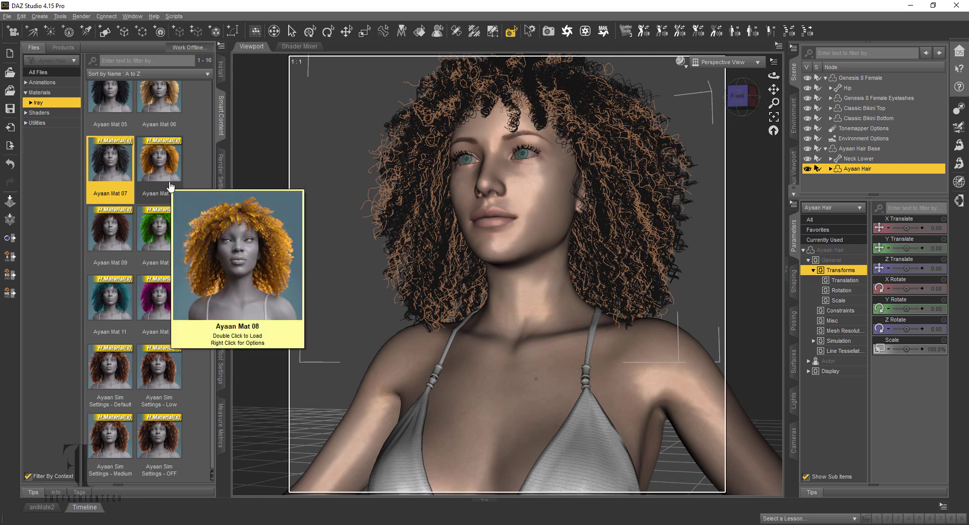
scroll(171, 187, up, 3)
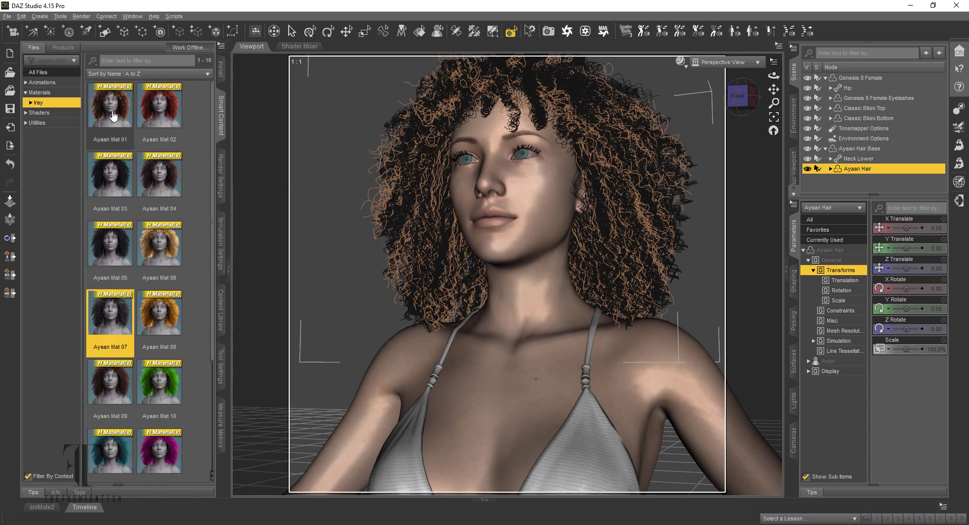
double_click(146, 181)
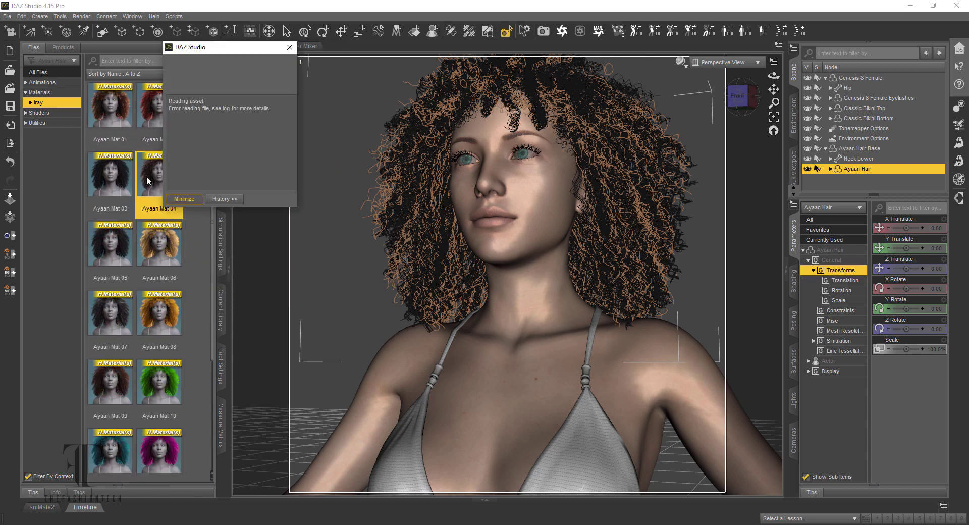
click(484, 275)
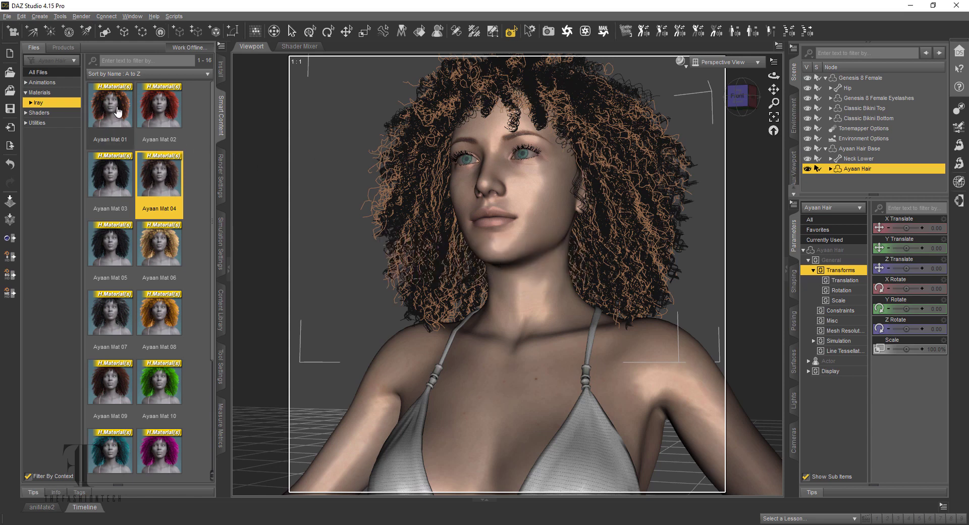
double_click(162, 103)
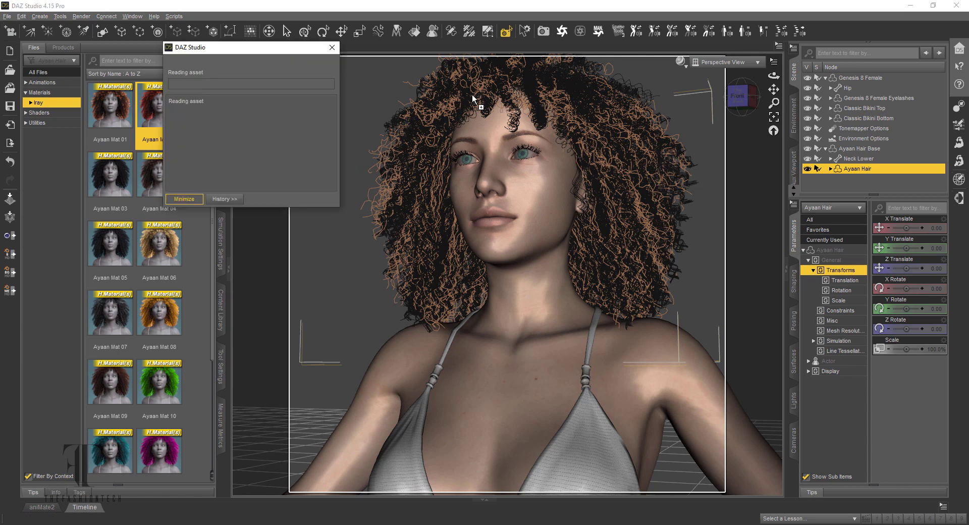
click(480, 275)
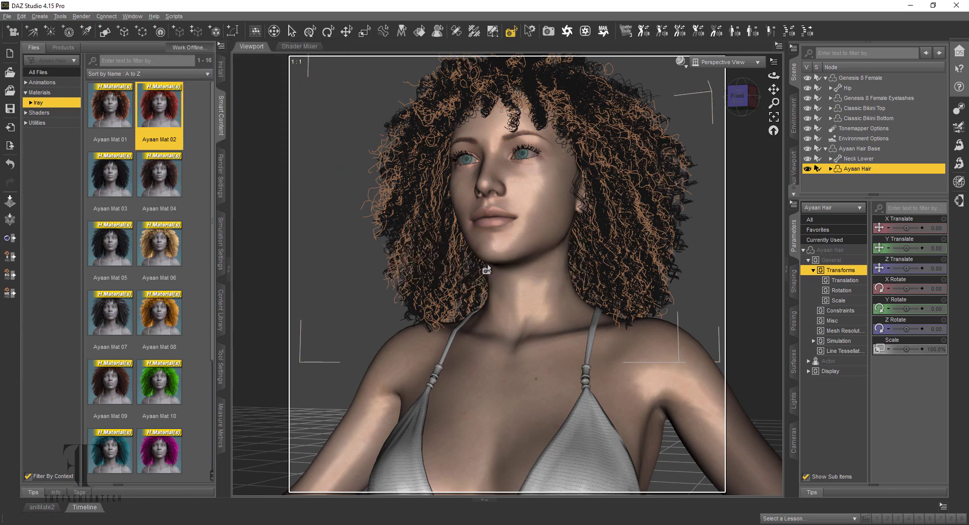
Step: Examine the Ayaan Hair's surface properties, including its root and tip transmission colors and the hair root and tip color maps
click(830, 169)
click(830, 169)
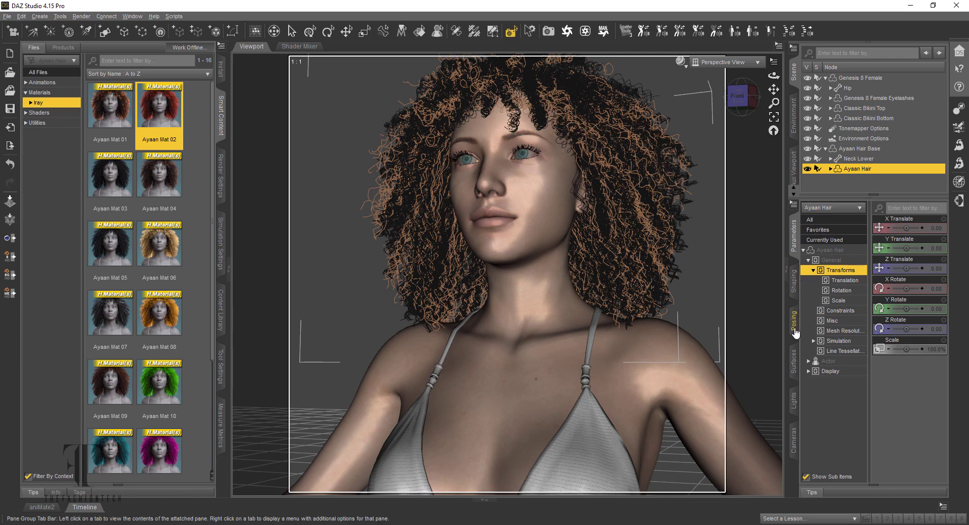
click(794, 374)
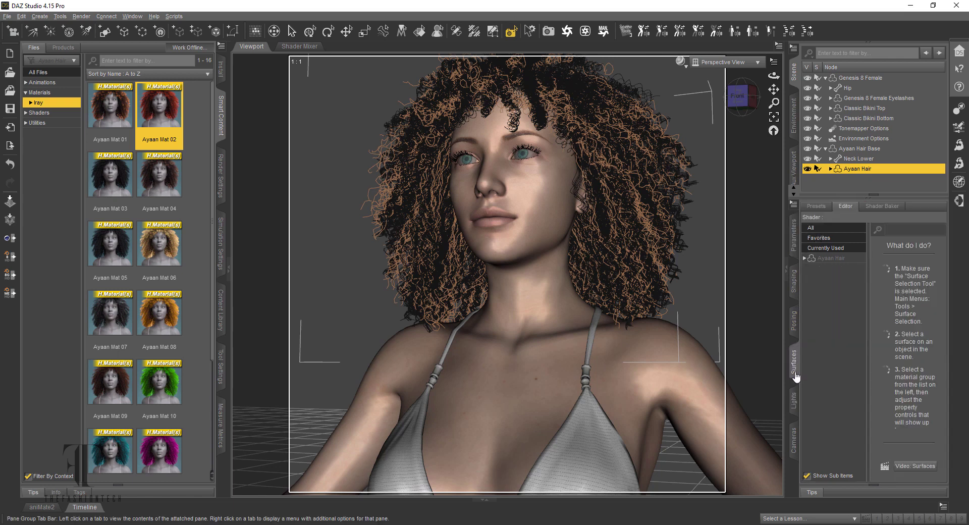
click(821, 258)
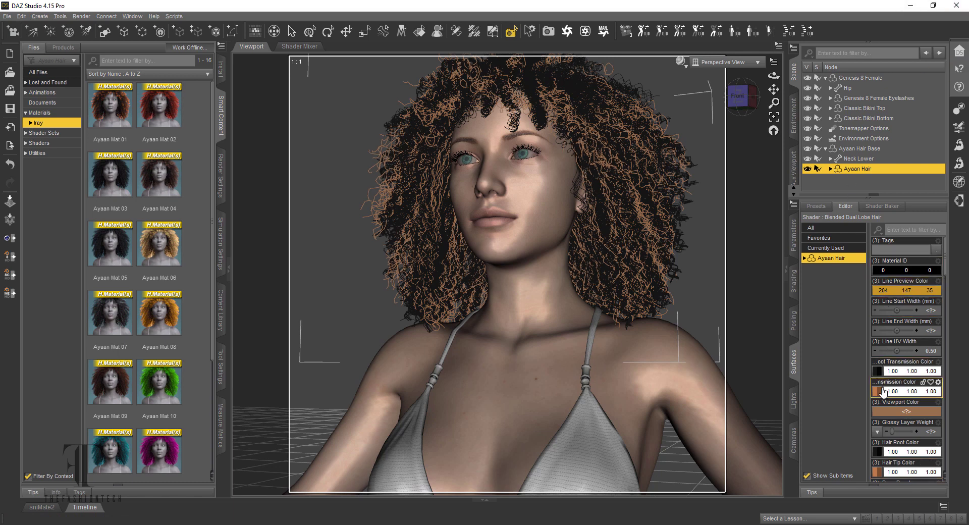
mouse_move(882, 393)
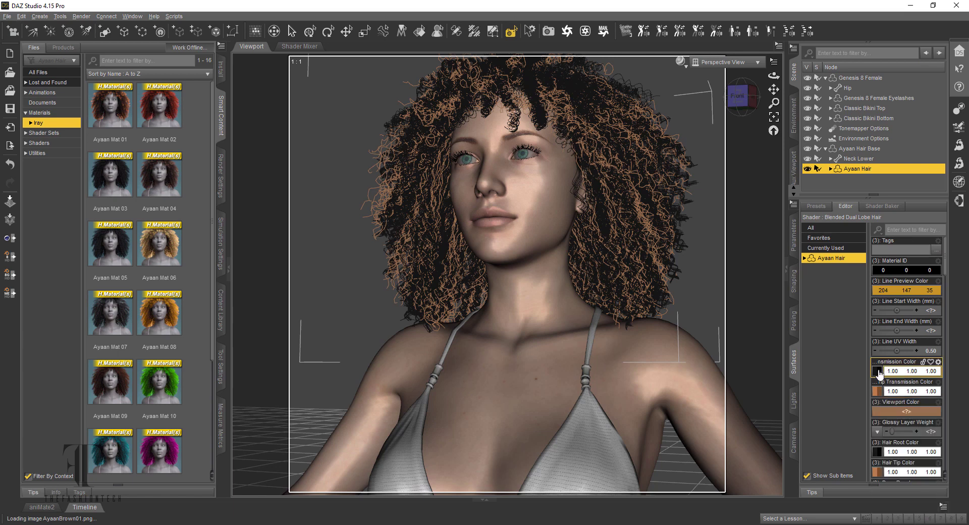
mouse_move(875, 372)
scroll(890, 413, down, 5)
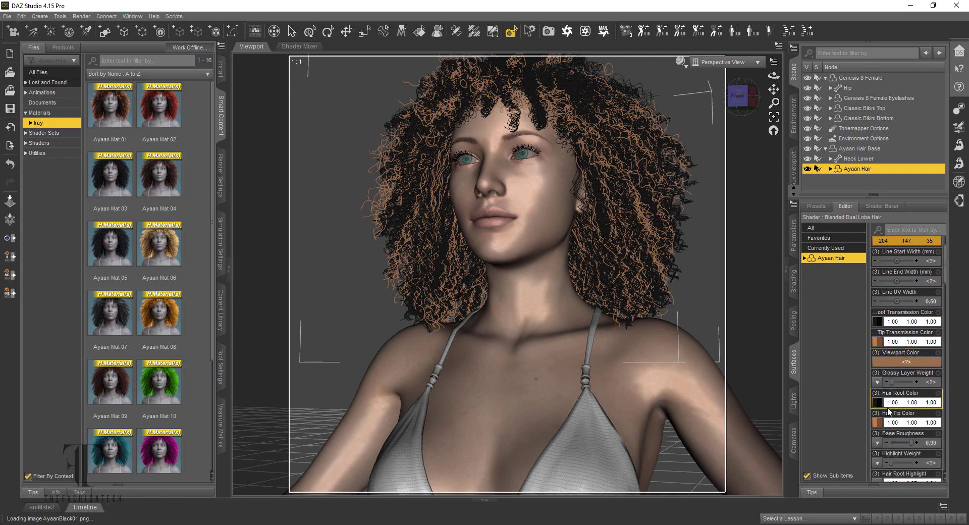
mouse_move(878, 292)
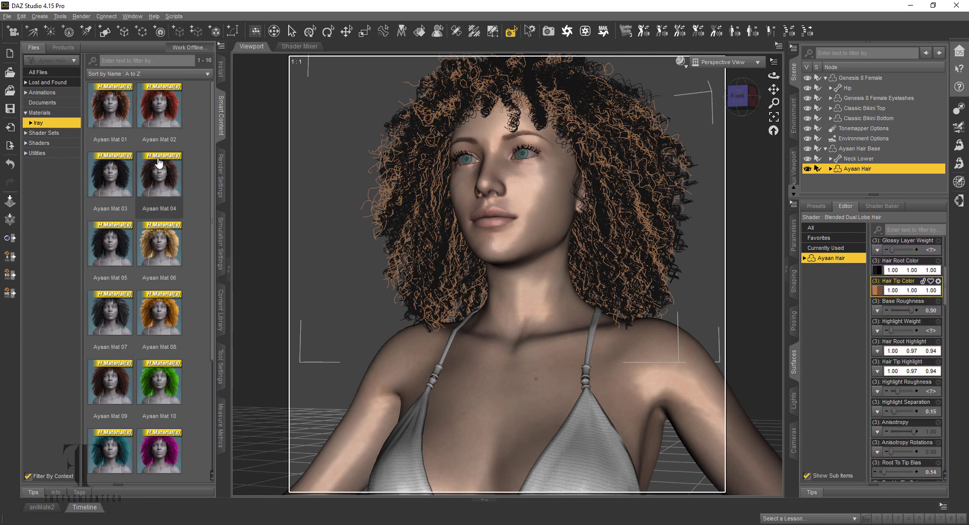
Step: Browse to the Ayaan Mat 07 preset's folder and try to load Ayaan Mat 07.duf into the scene from there
click(164, 180)
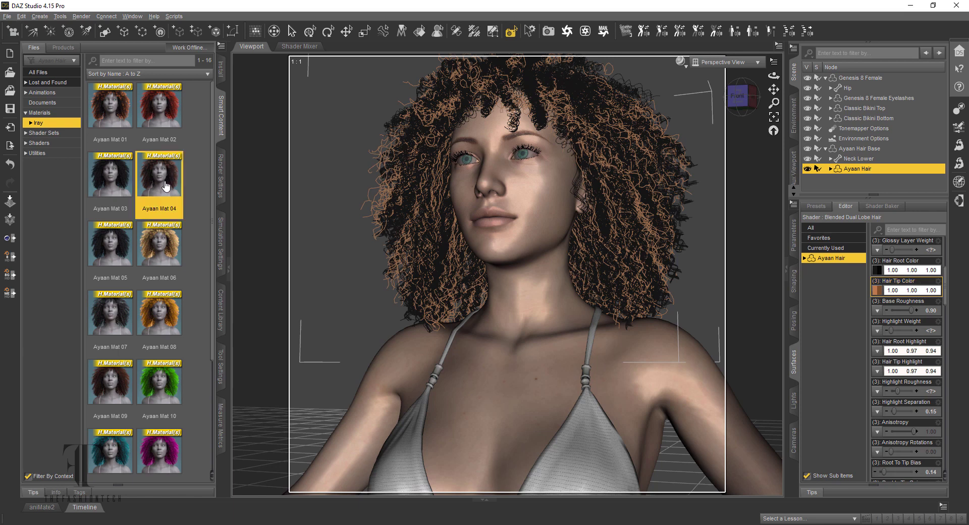
click(107, 317)
right_click(107, 317)
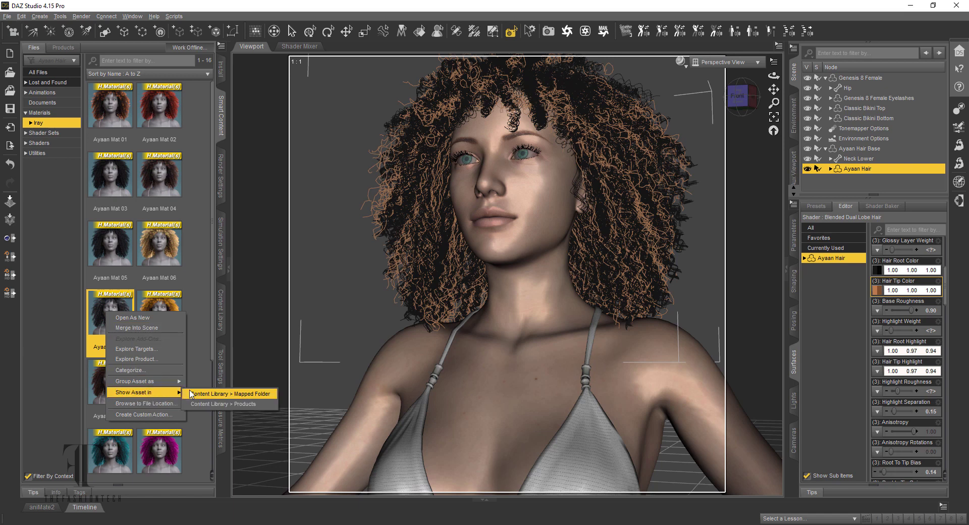
click(173, 404)
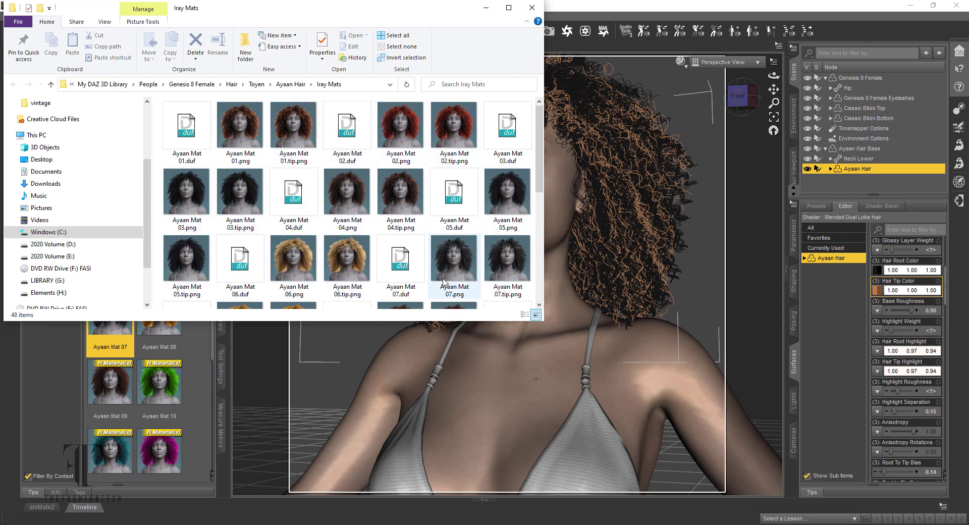
drag(410, 270, 638, 212)
click(482, 275)
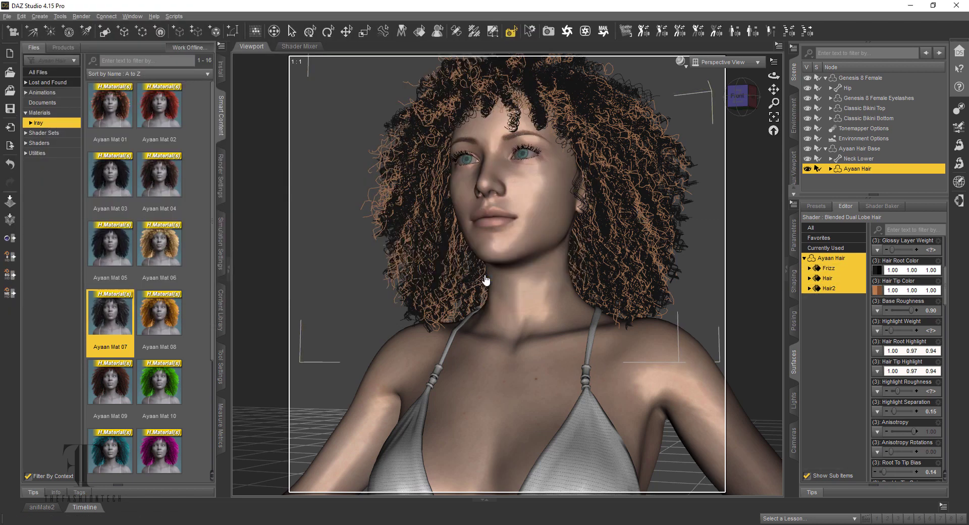
Step: Reselect Ayaan Hair and set the viewport draw style to Texture Shaded
double_click(846, 169)
click(680, 63)
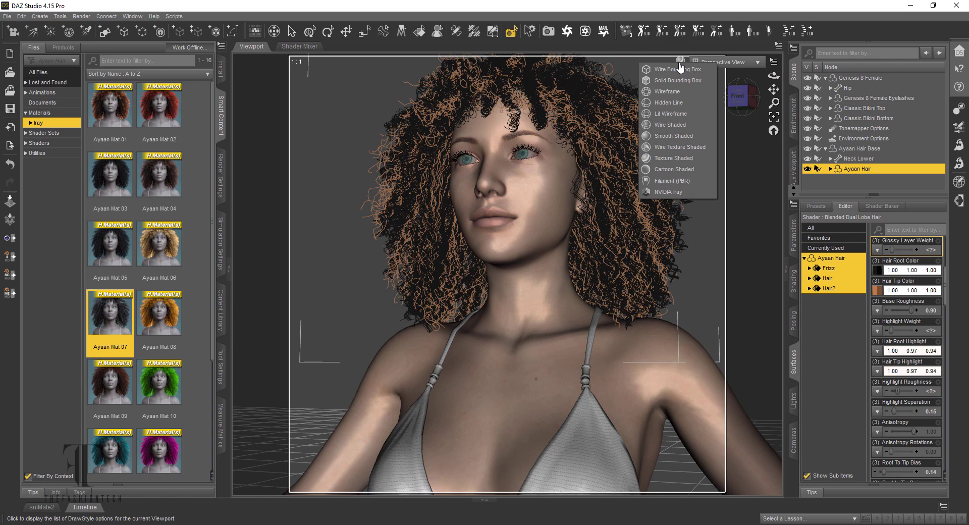
click(693, 158)
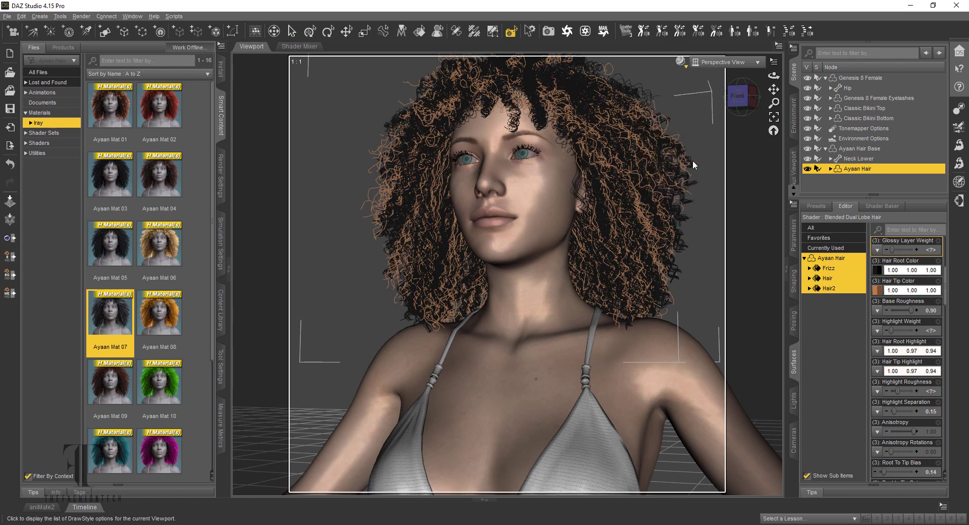
Step: Examine the ORK shader tips listed in the Documents category
click(40, 104)
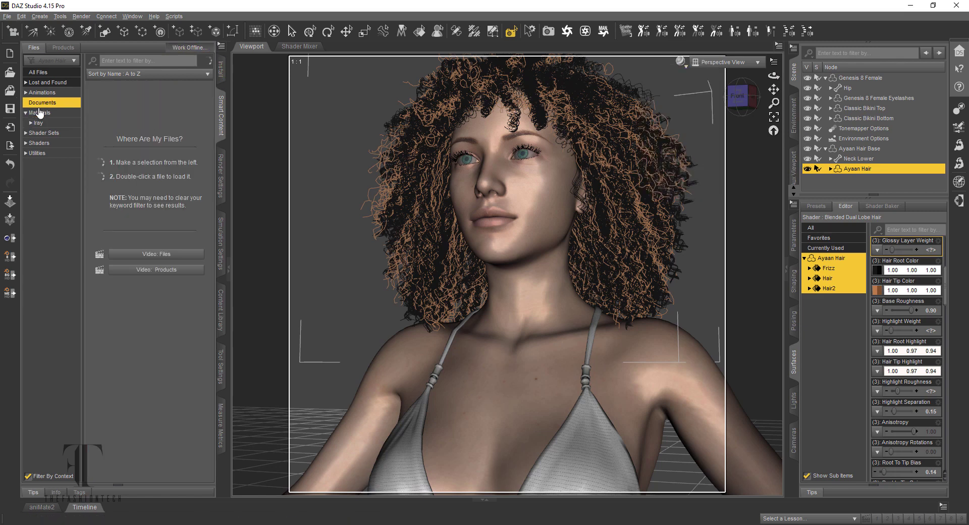
click(40, 113)
click(42, 103)
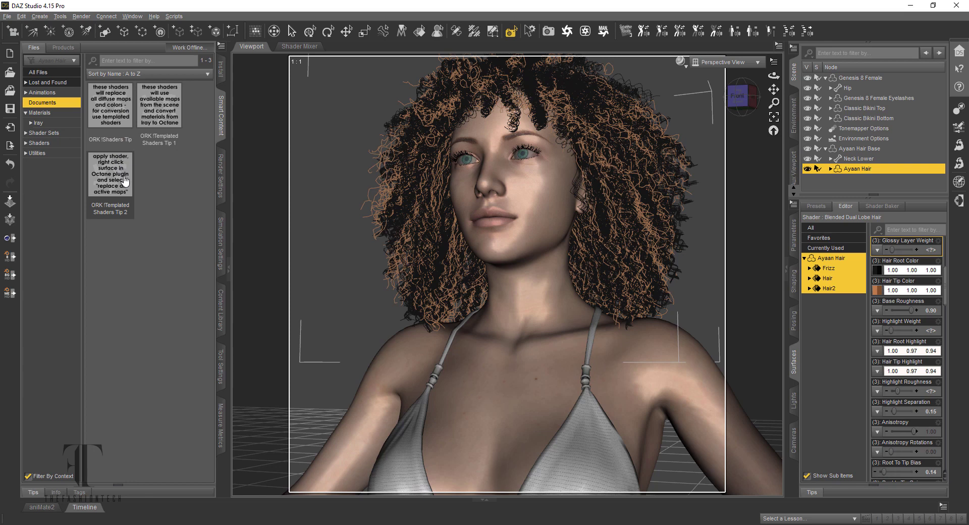
mouse_move(123, 183)
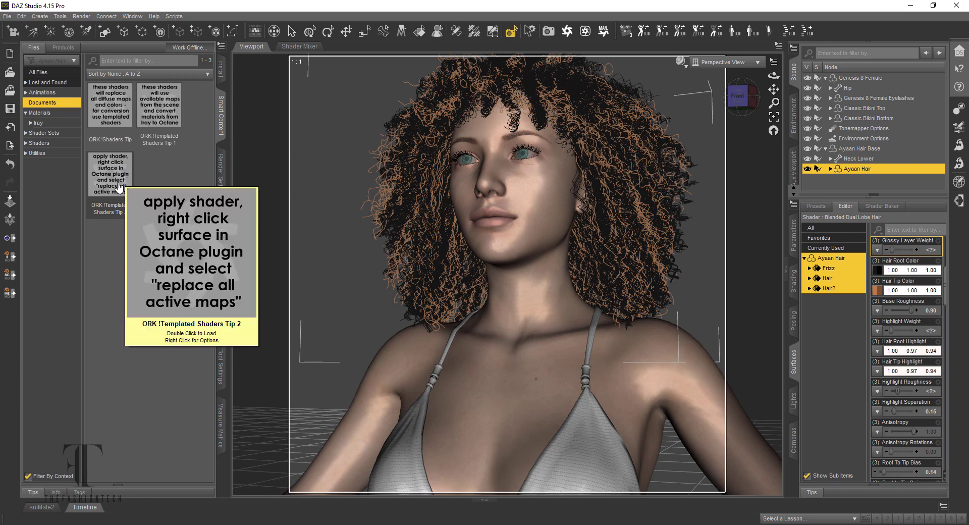
mouse_move(144, 113)
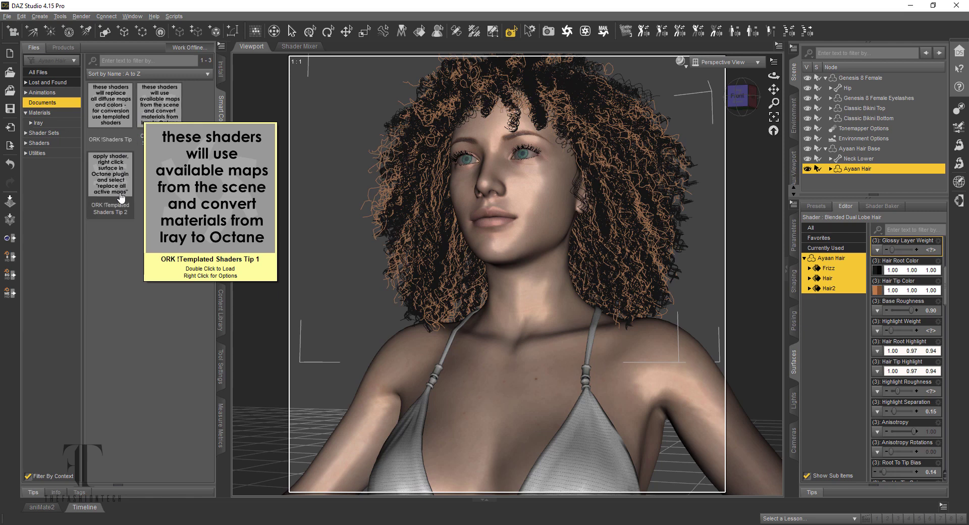
mouse_move(121, 199)
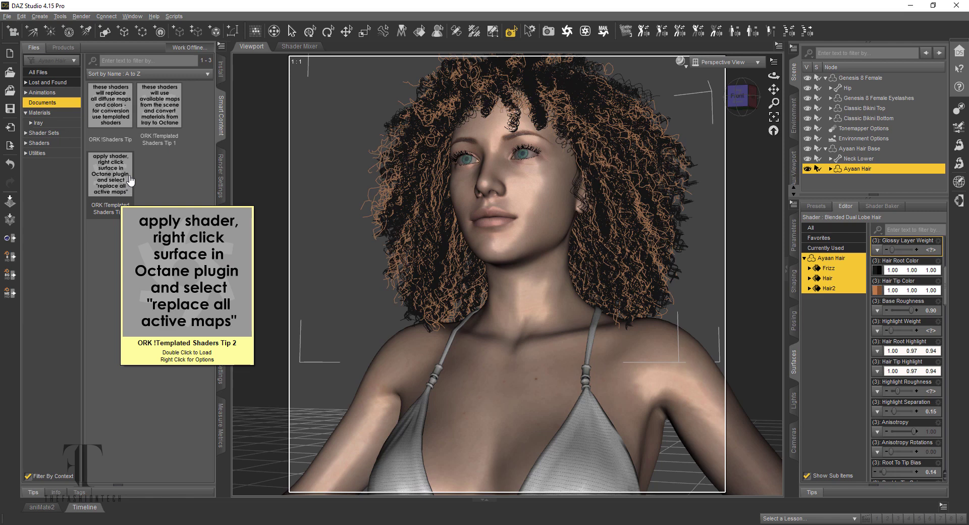
click(131, 179)
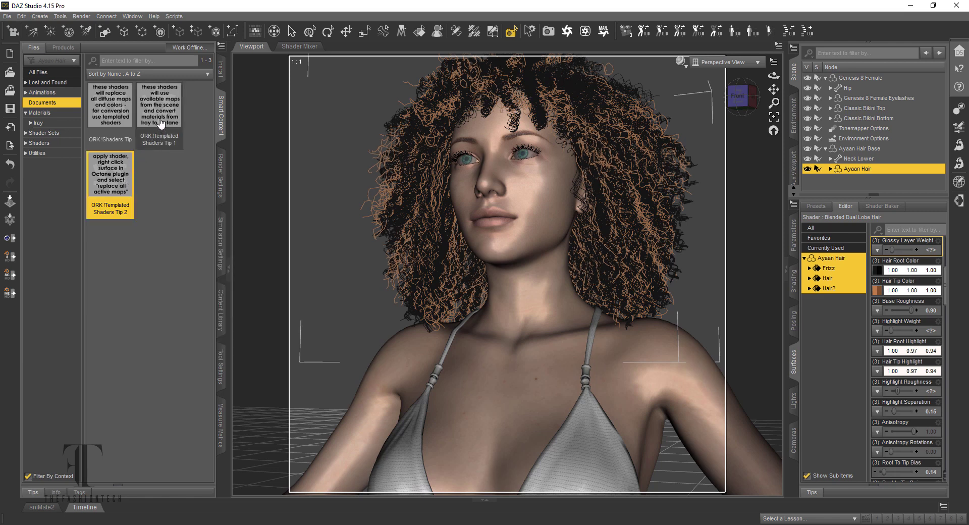
Step: Look through the Iray materials, Documents, Animations, Shader Sets, Utilities and Shaders categories available for the selected Ayaan Hair
click(59, 122)
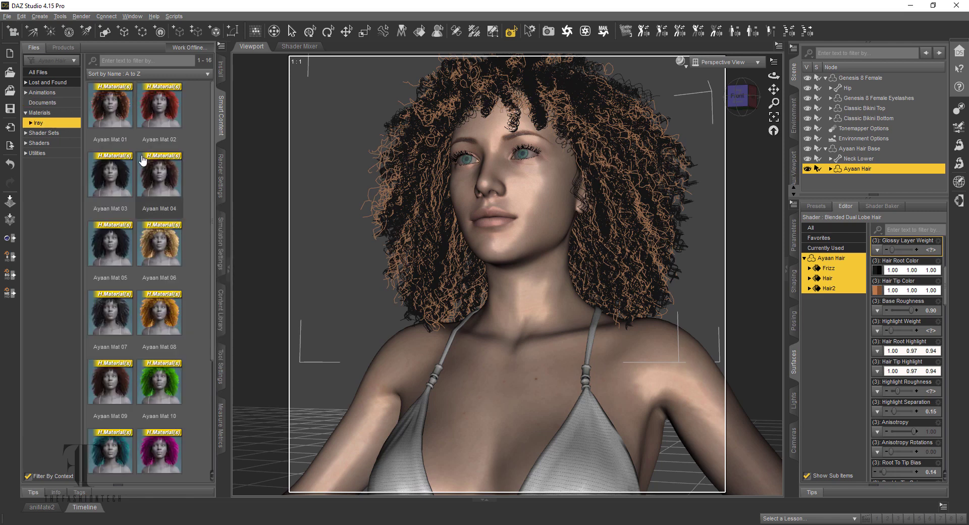
click(33, 104)
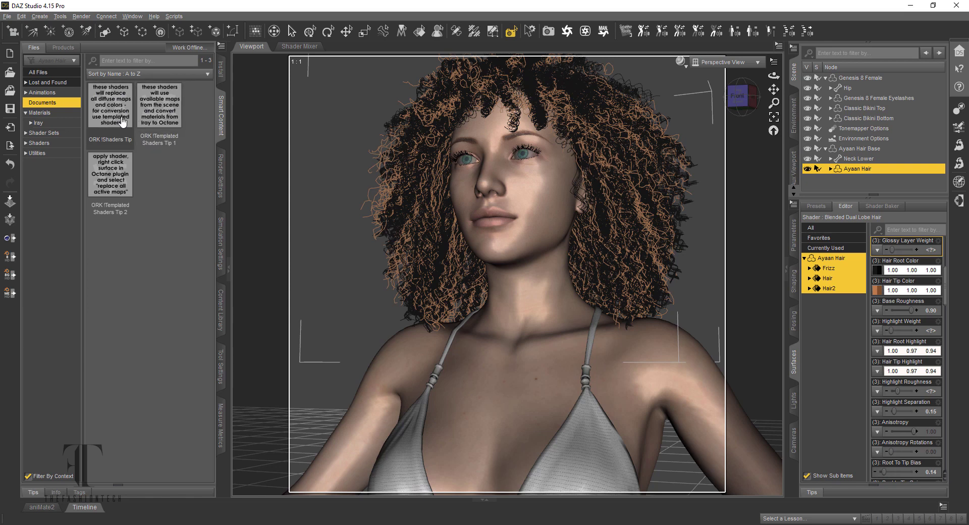
click(43, 93)
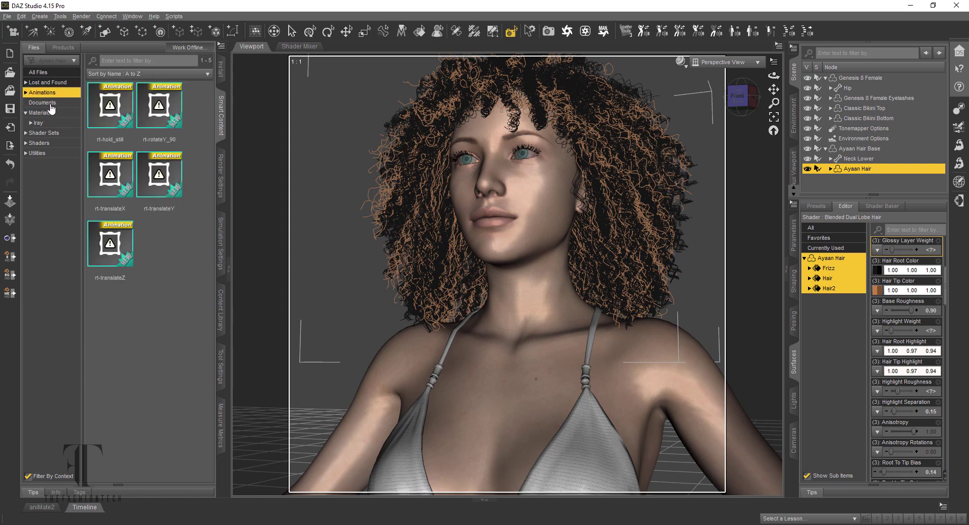
click(51, 104)
click(53, 113)
click(60, 124)
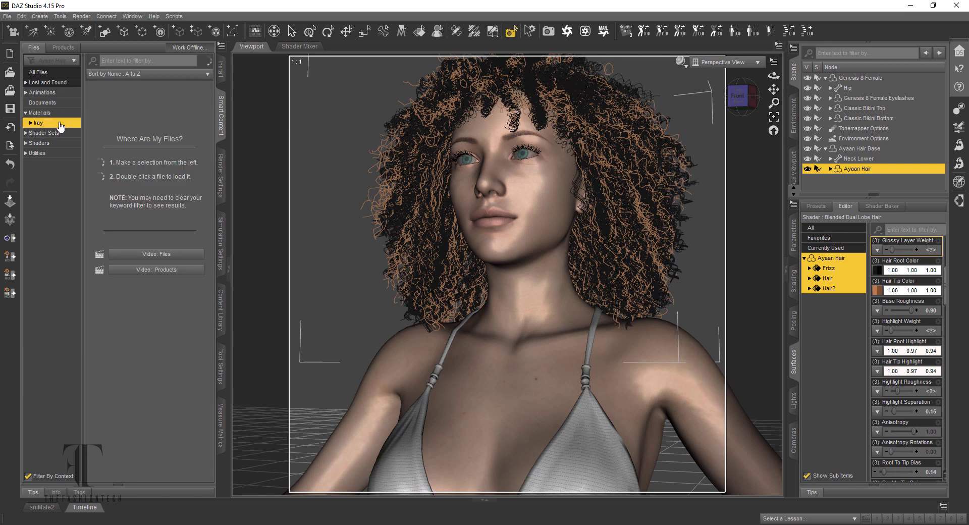
click(59, 133)
click(61, 143)
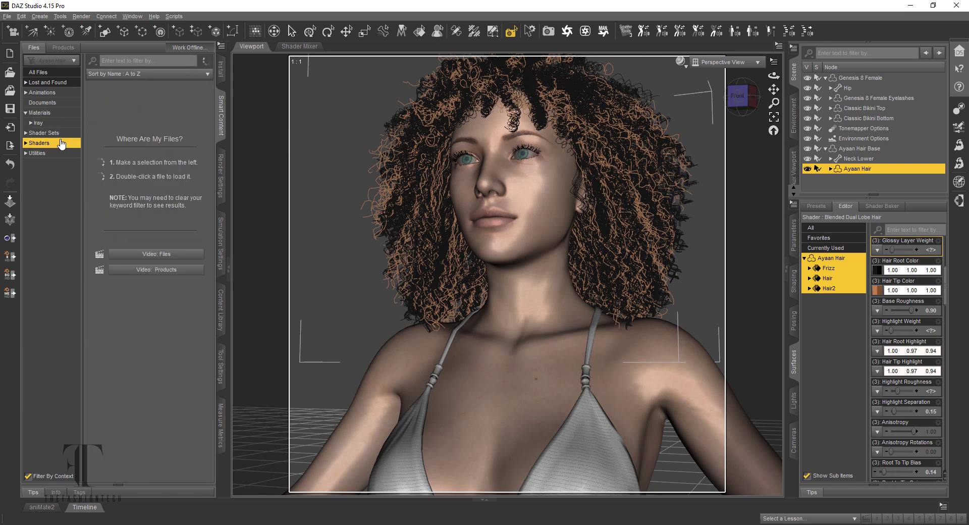
click(60, 153)
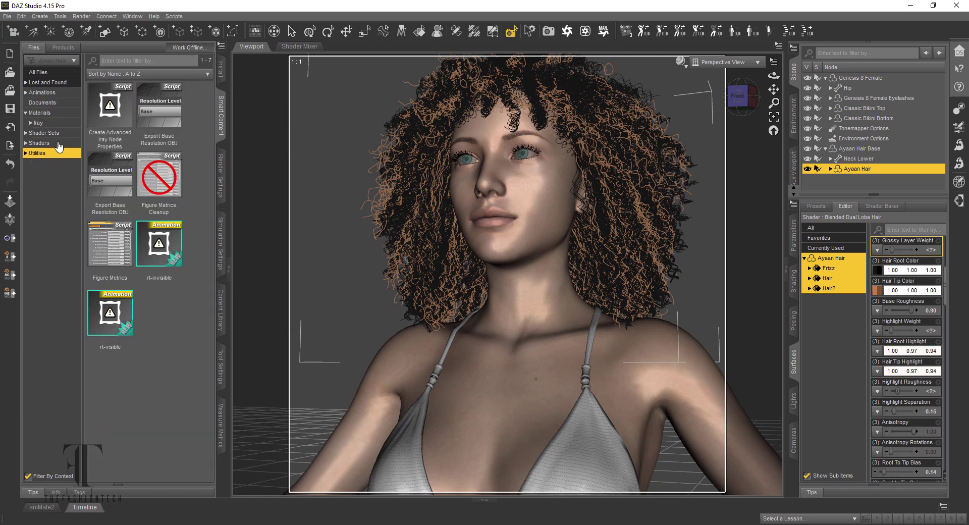
click(58, 143)
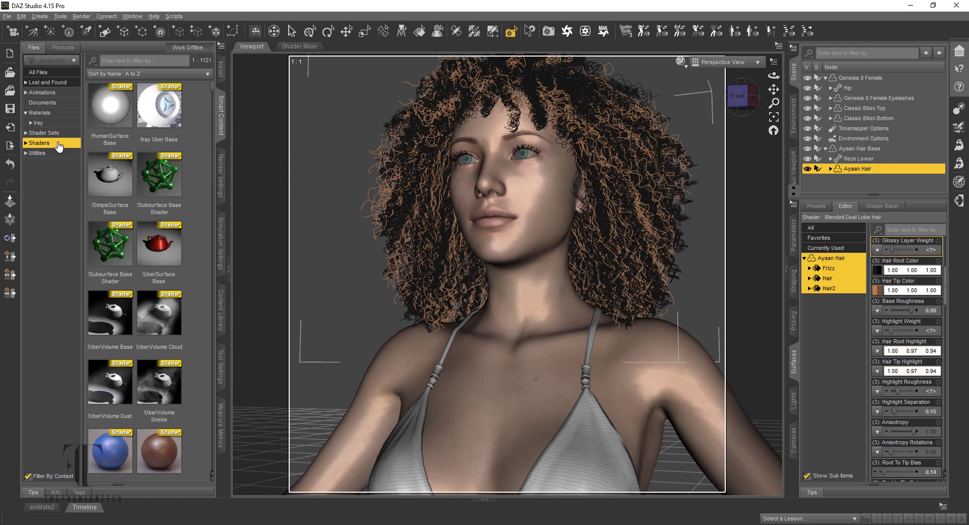
Step: Edit the Hair Tip Color map AyaanBrown01.png with the Image Editor, setting Image Gamma to 3.06 and Grayscale From to Luminance
click(879, 294)
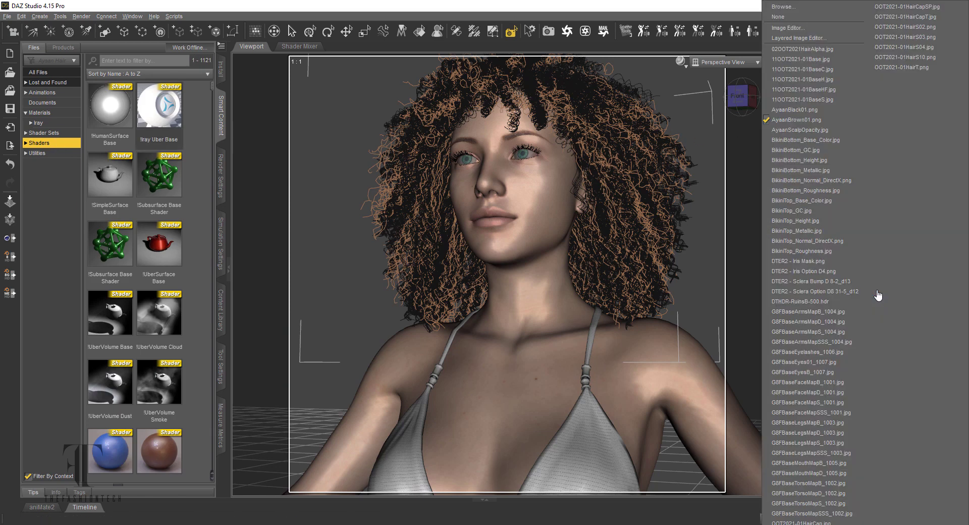
click(801, 28)
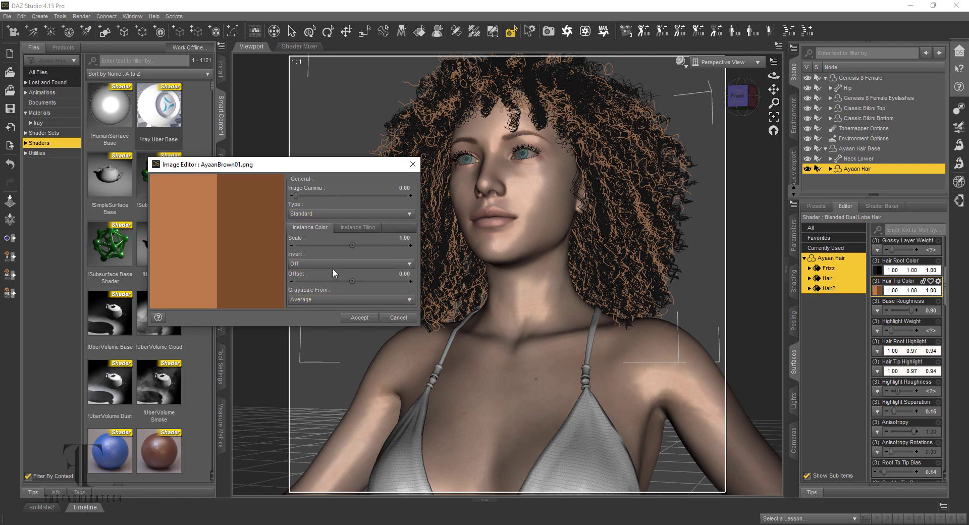
drag(297, 196, 311, 196)
mouse_move(333, 195)
mouse_down()
mouse_move(366, 195)
mouse_move(334, 200)
mouse_up()
click(356, 300)
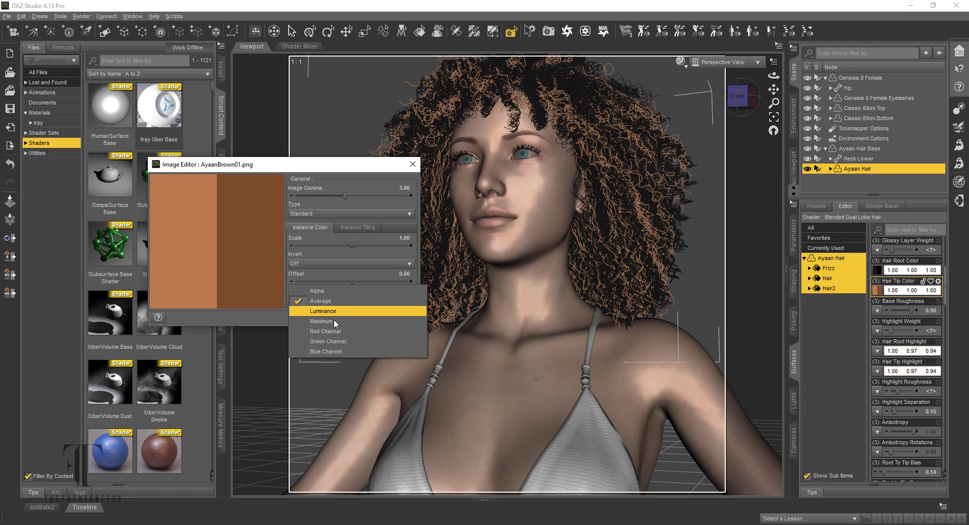
click(336, 312)
click(370, 320)
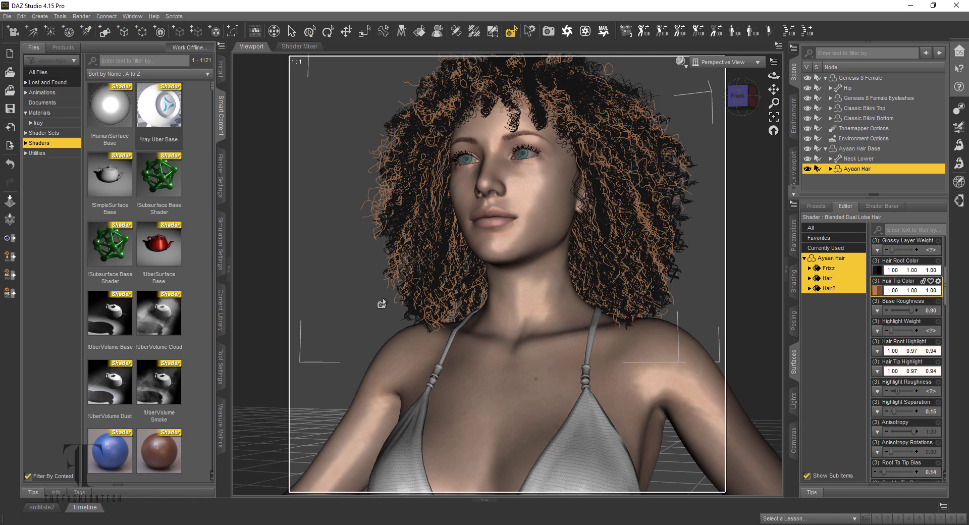
Step: Reopen the Hair Tip Color map in the Image Editor and adjust its Invert and Offset settings
click(877, 291)
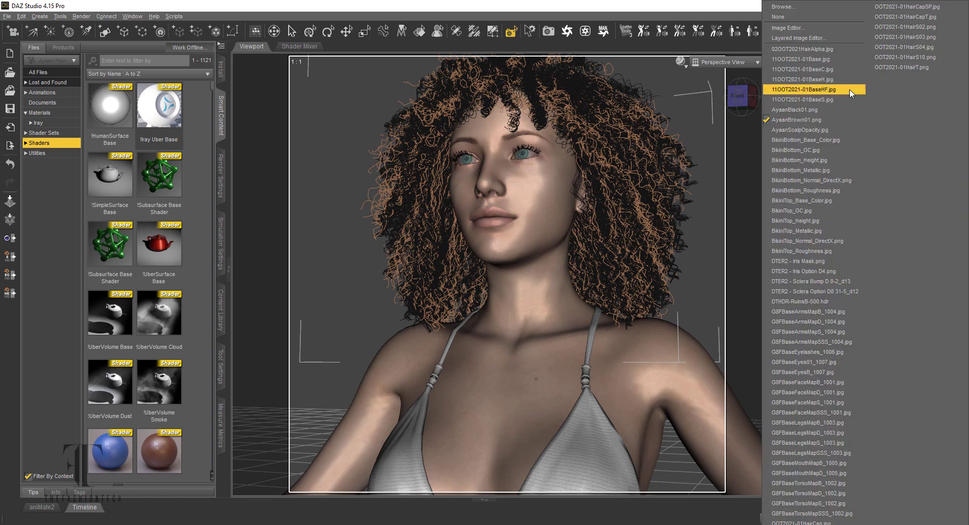
click(822, 29)
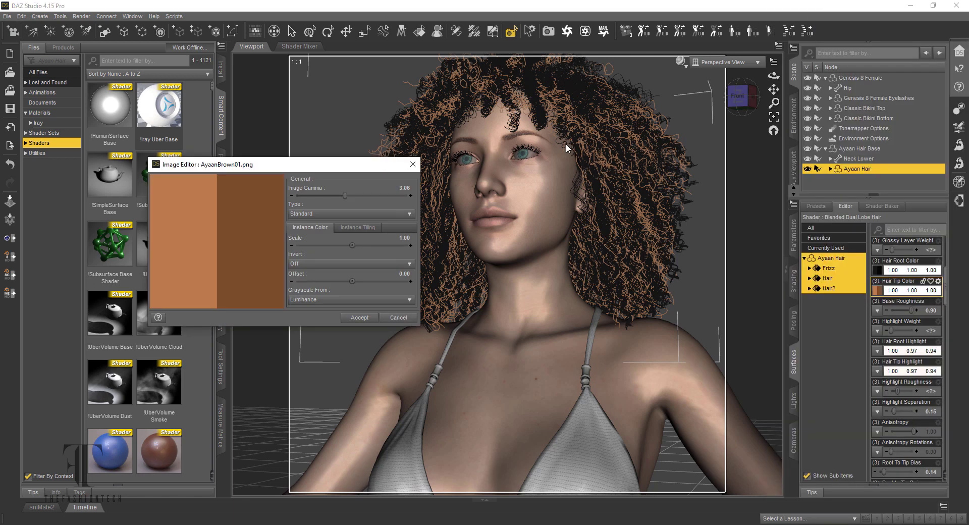
click(385, 265)
click(386, 274)
drag(372, 281, 353, 281)
click(367, 319)
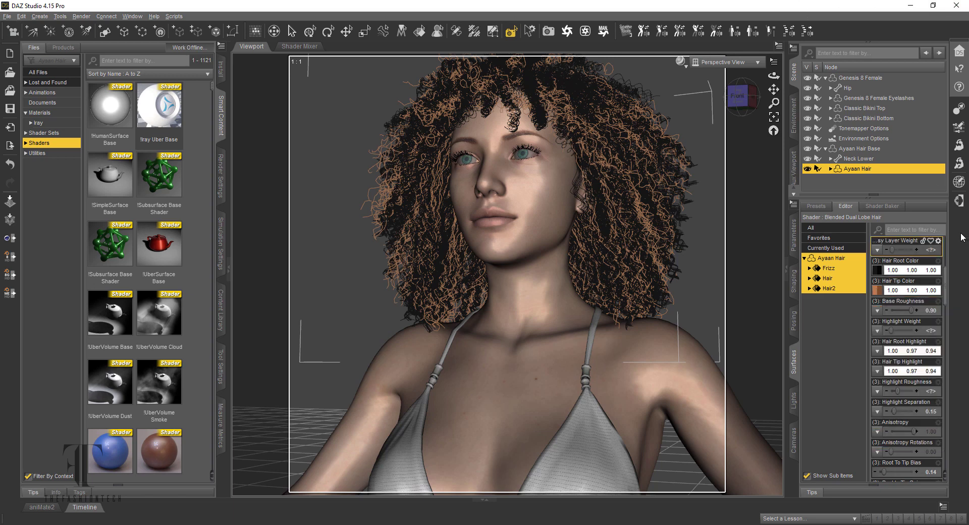
Step: Darken the Hair Tip Color map in the Layered Image Editor by setting the AyaanBrown01.png layer's opacity to 35%
click(877, 290)
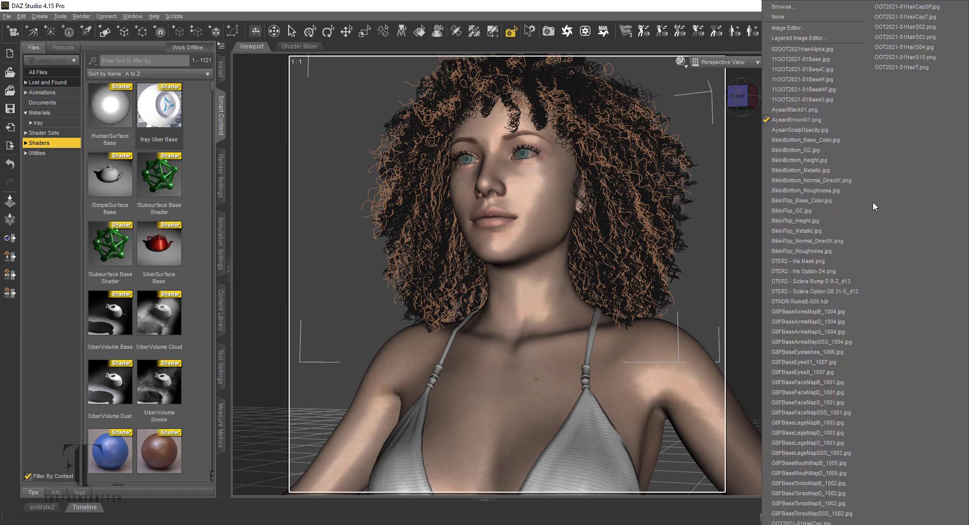
click(803, 38)
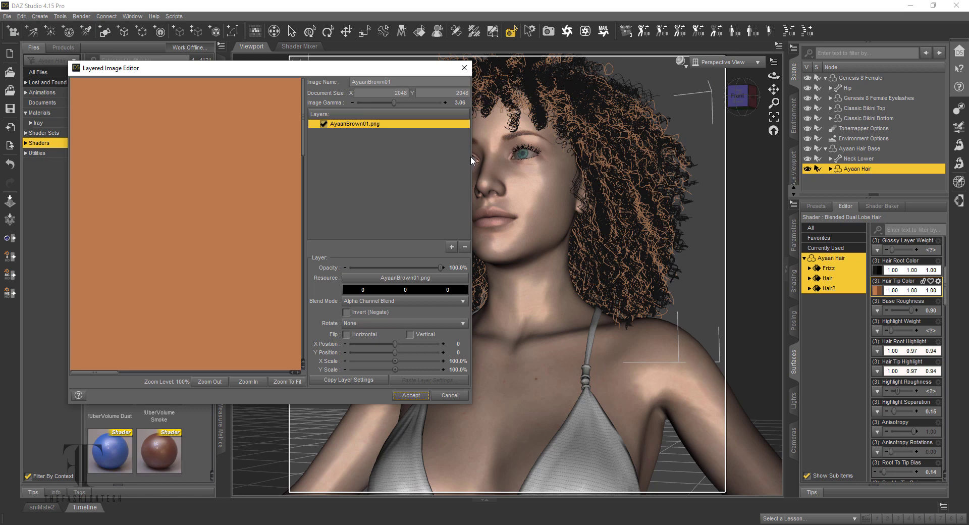
drag(471, 155, 593, 149)
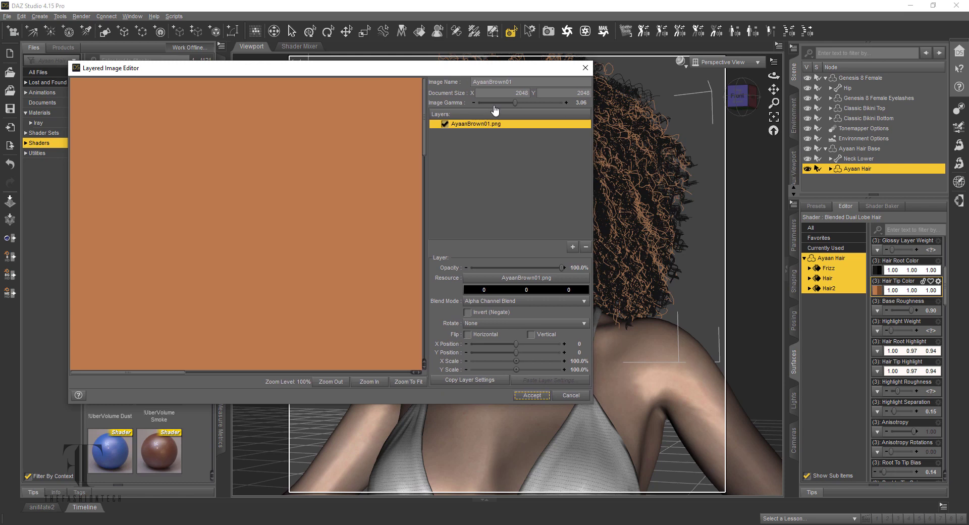
click(514, 267)
drag(514, 267, 502, 266)
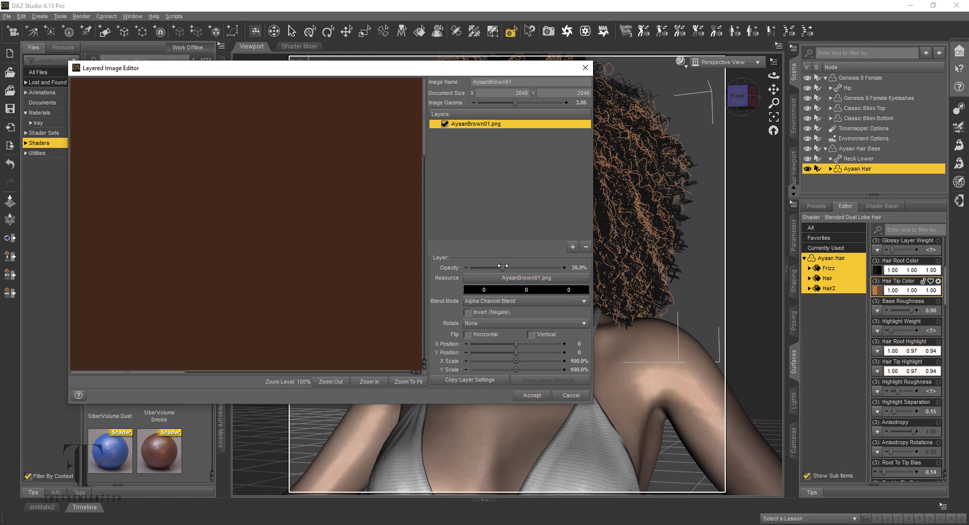
click(527, 395)
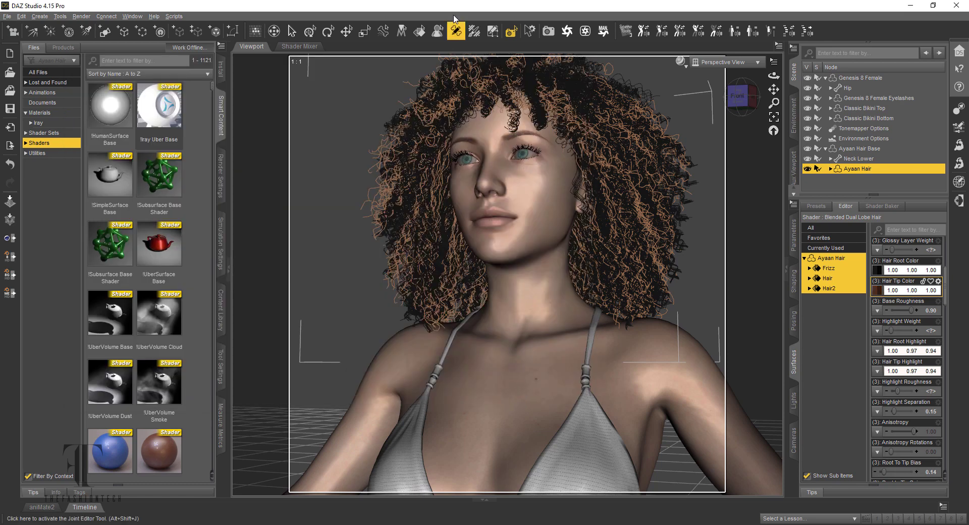
Step: Spot-render an area covering part of the hair and face to check the tip color, and clear the preview
drag(371, 74, 494, 224)
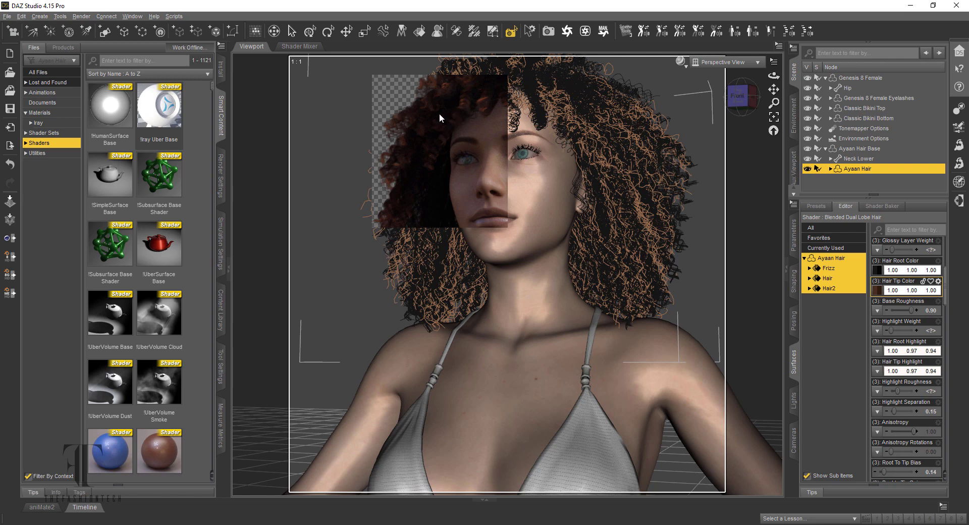
click(380, 141)
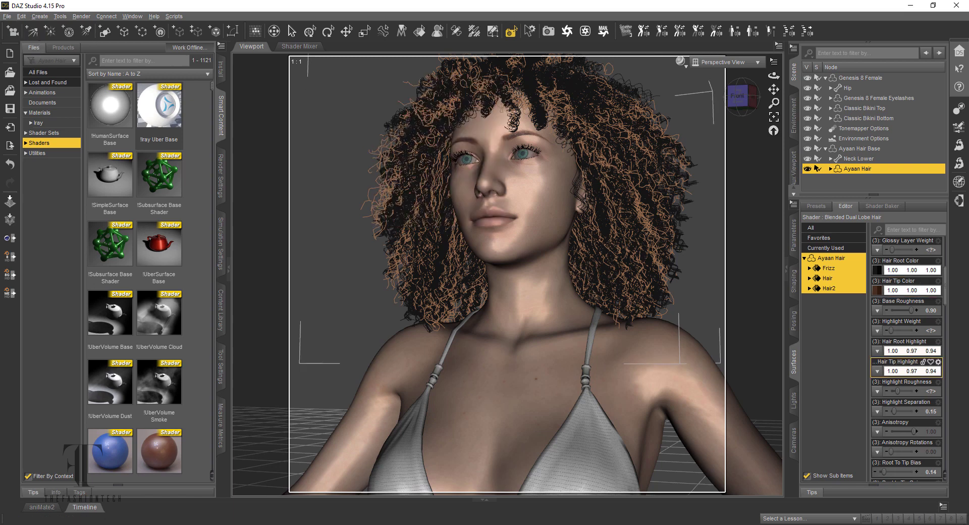
Step: Load the C1 Spiky Short Hair G8 Female onto the Genesis 8 Female figure and inspect it from the side
click(918, 524)
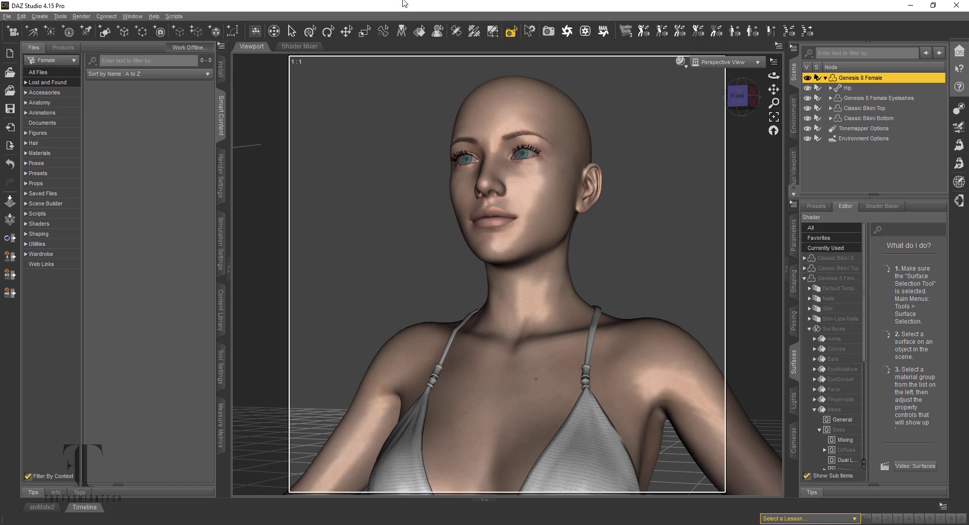
click(45, 145)
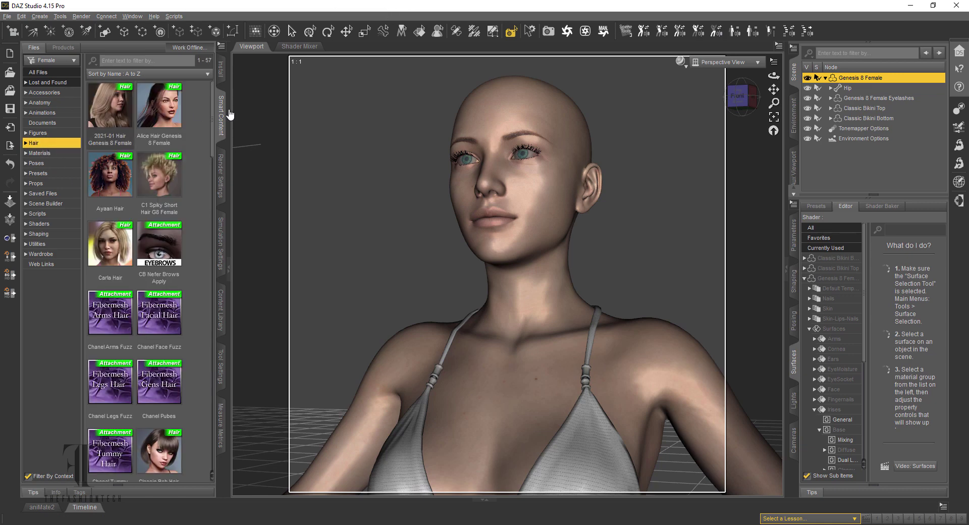
double_click(164, 179)
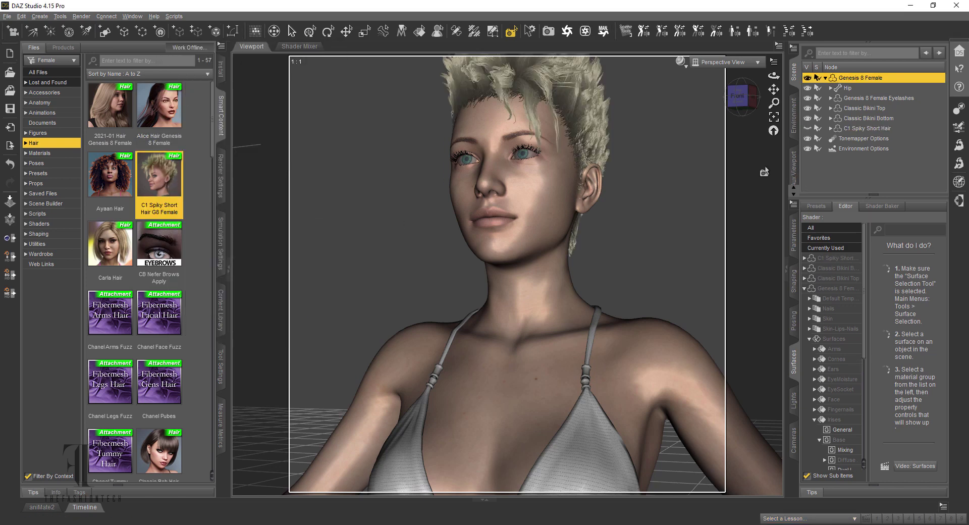
click(742, 97)
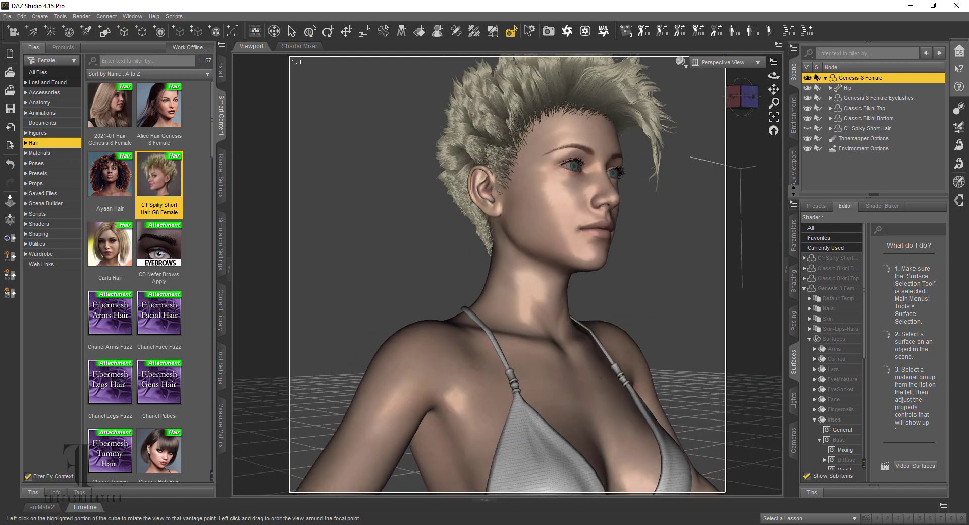
mouse_move(742, 97)
mouse_down()
mouse_move(735, 103)
mouse_move(761, 99)
mouse_up()
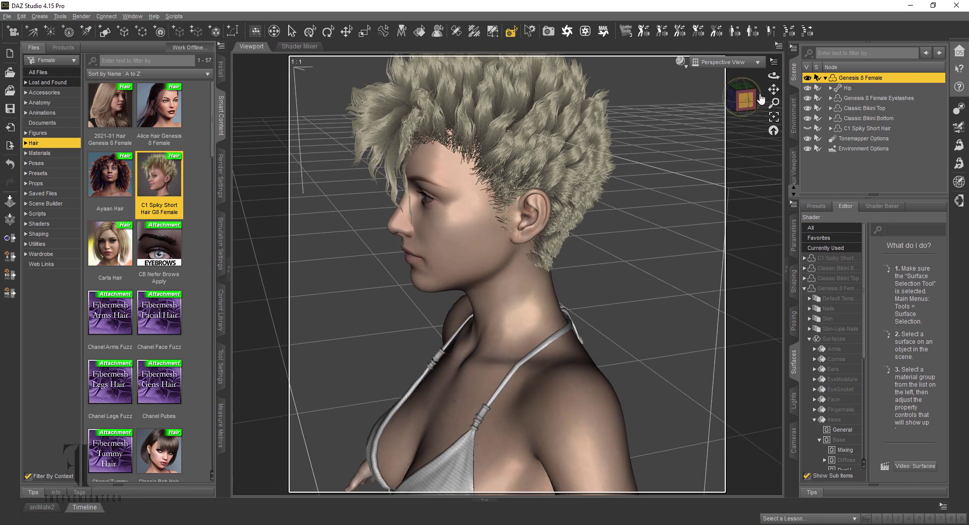
Step: Apply a C1 Spiky Mat Ginger 2 material preset to the C1 Spiky Short Hair
click(876, 128)
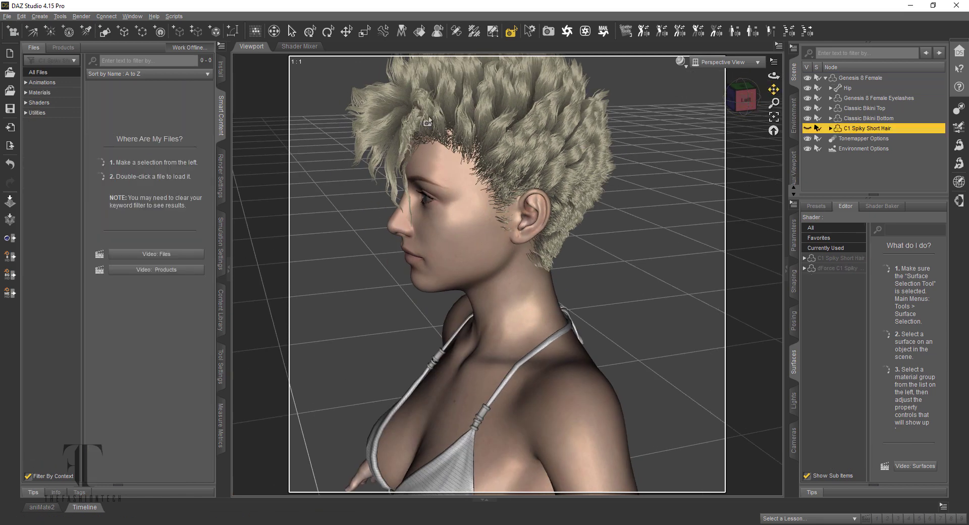
click(59, 103)
click(57, 93)
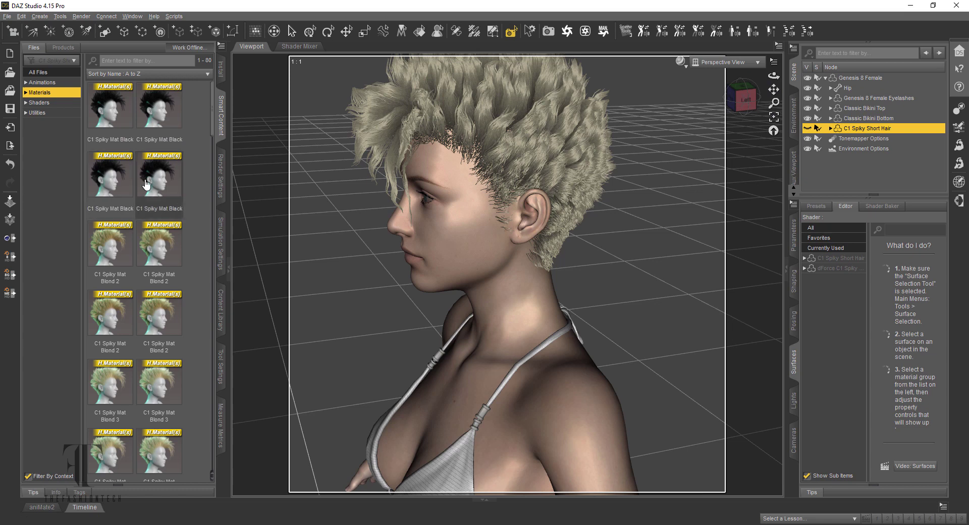
scroll(146, 184, down, 5)
scroll(147, 185, down, 5)
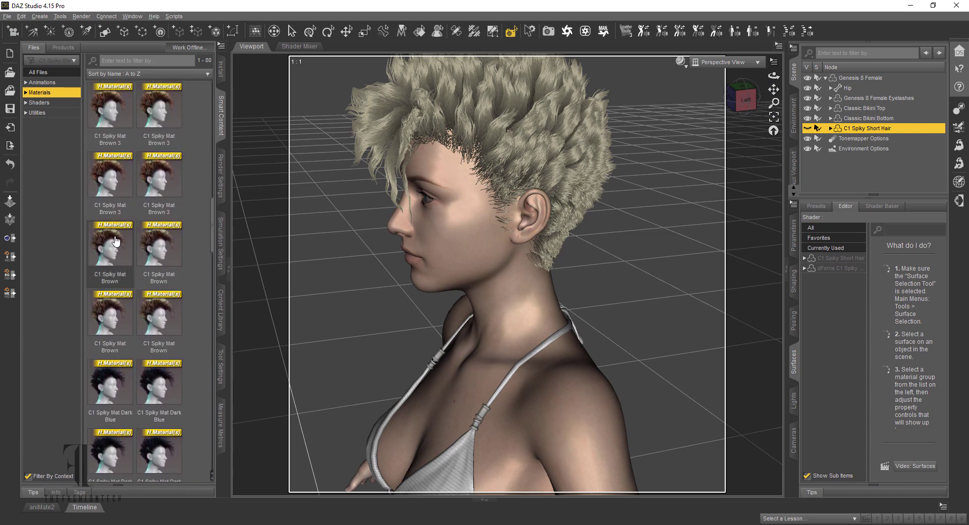
mouse_move(115, 241)
mouse_move(156, 234)
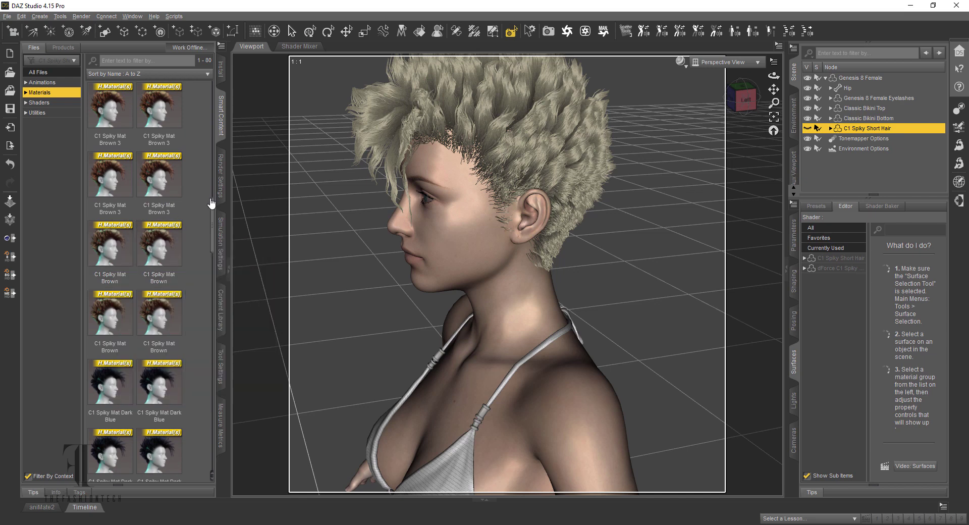
scroll(191, 198, down, 1)
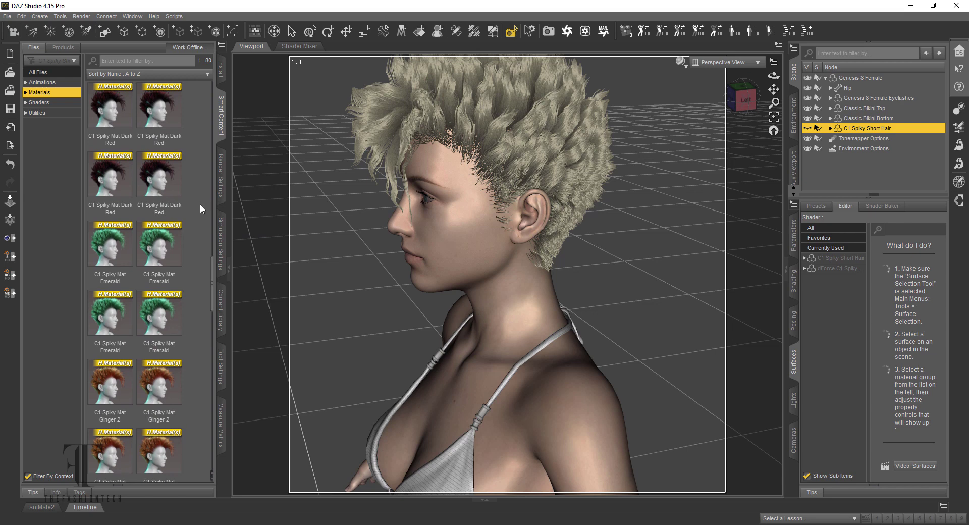
scroll(200, 203, down, 2)
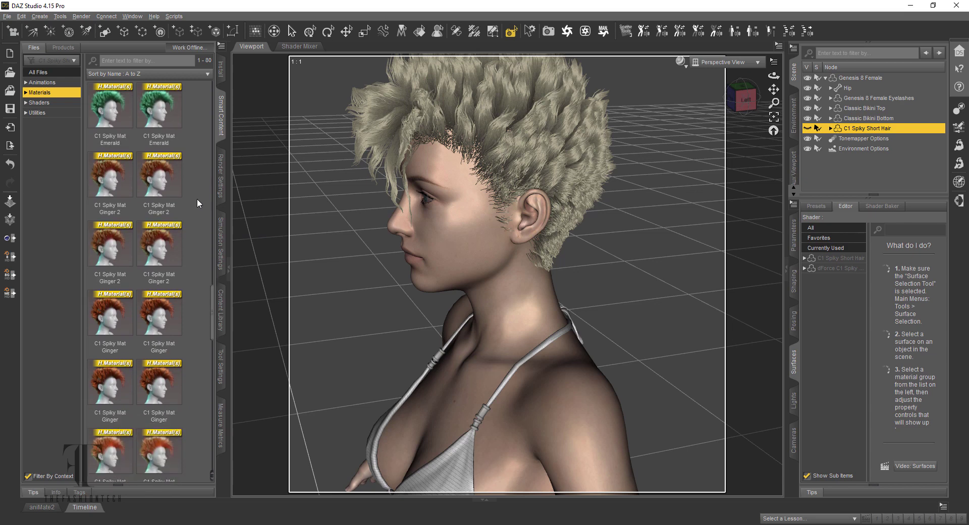
double_click(114, 241)
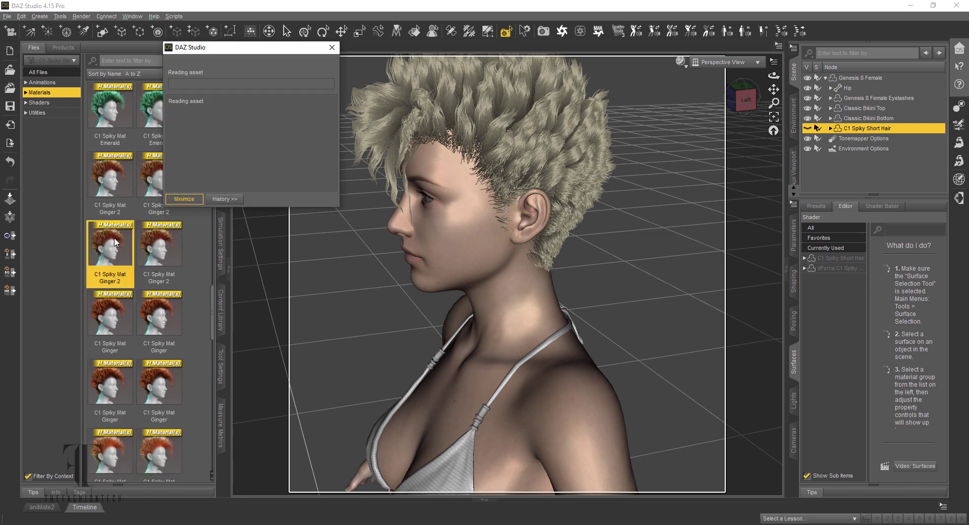
double_click(158, 242)
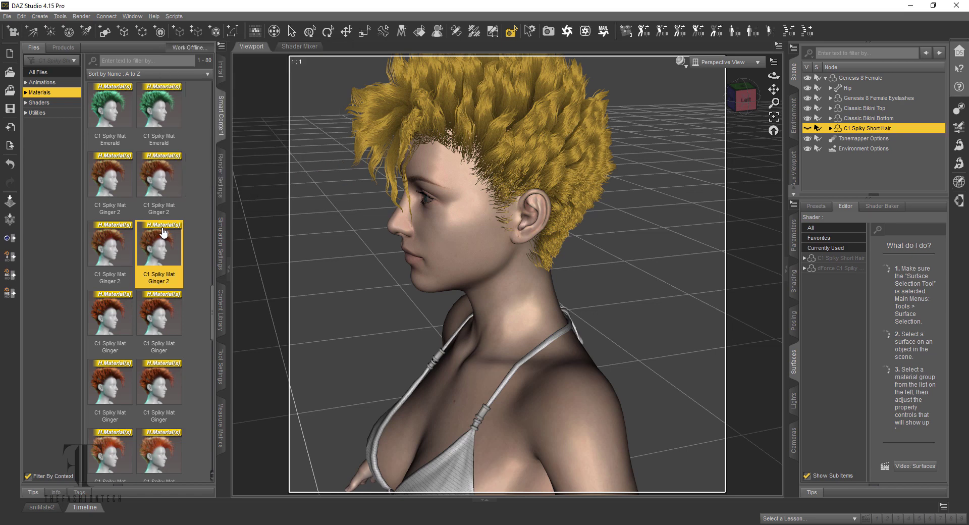
Step: Spot-render an area covering the side of the spiky hair and the ear to check the ginger material, and clear the preview
scroll(161, 232, down, 5)
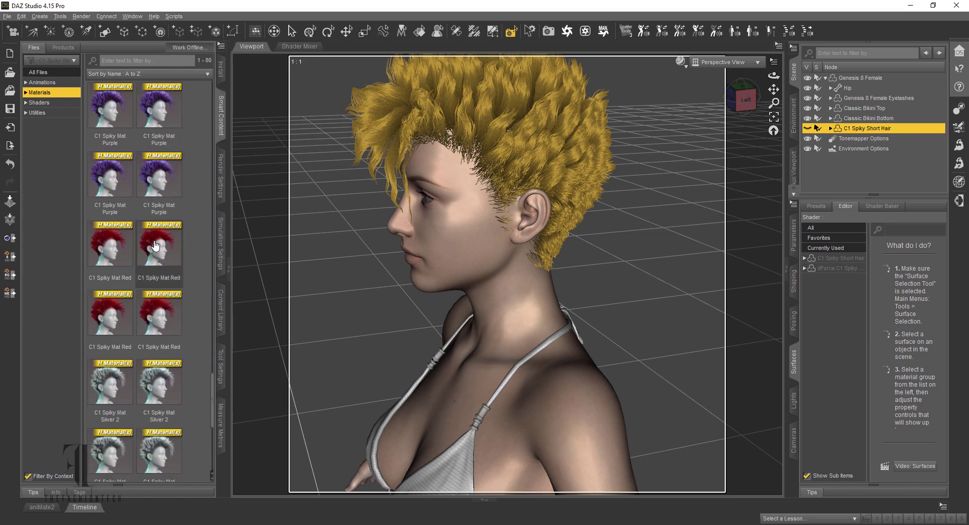
scroll(166, 230, up, 5)
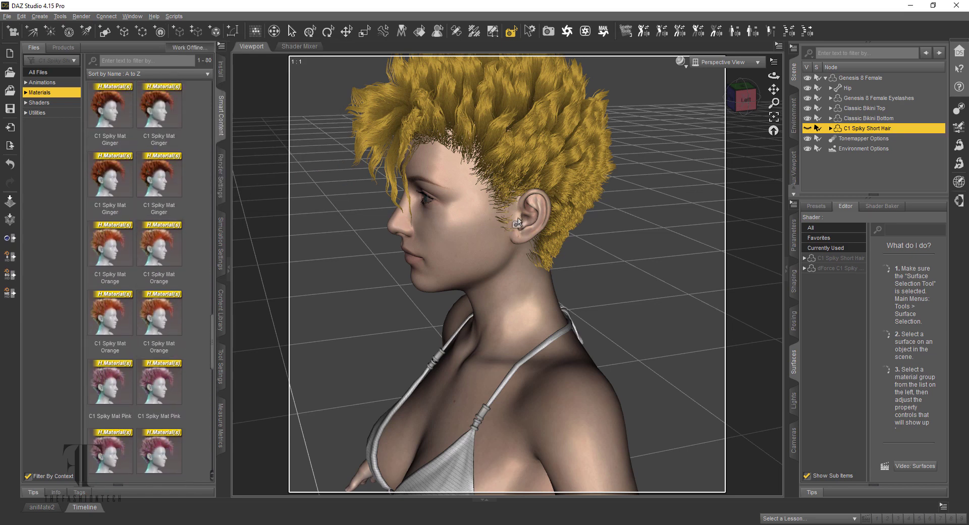
click(743, 104)
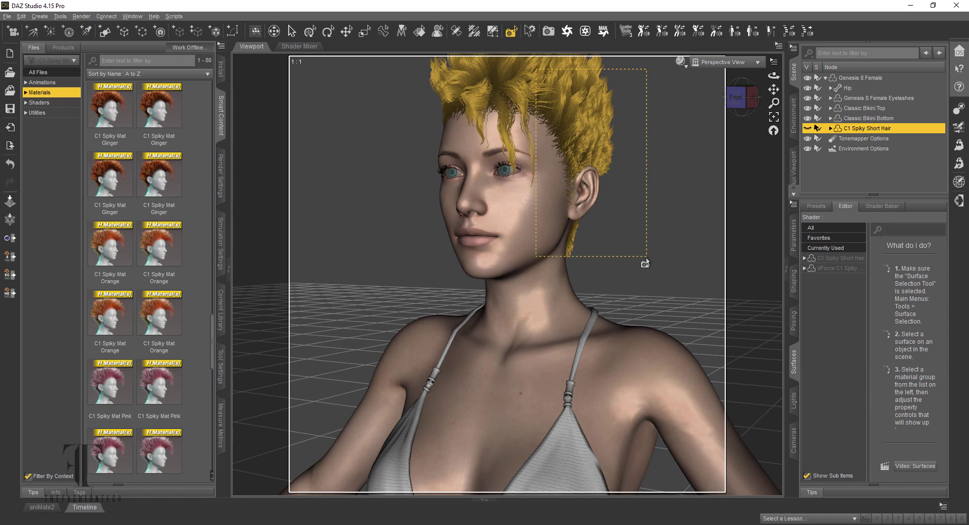
key(ctrl+r)
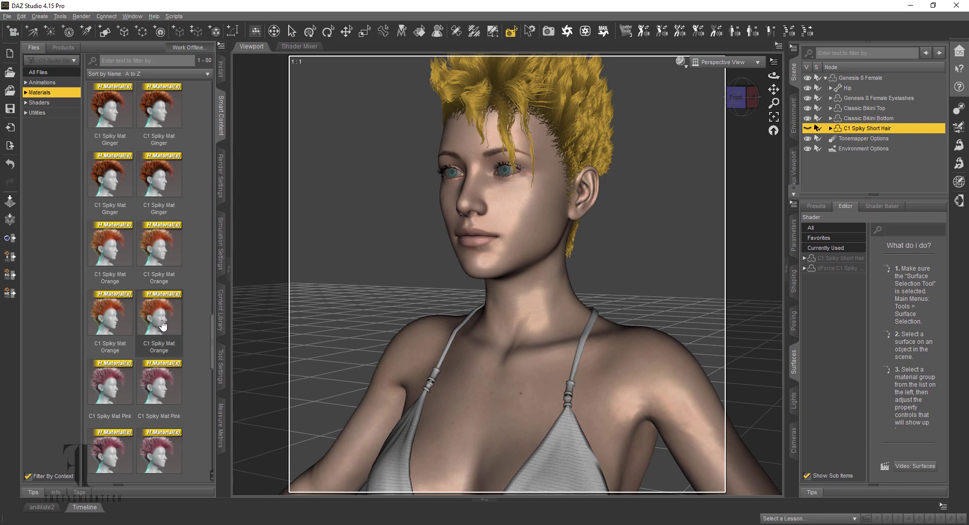
Step: Look through the spiky hair's other material presets and view the figure straight from the front
scroll(164, 331, down, 5)
scroll(190, 302, up, 10)
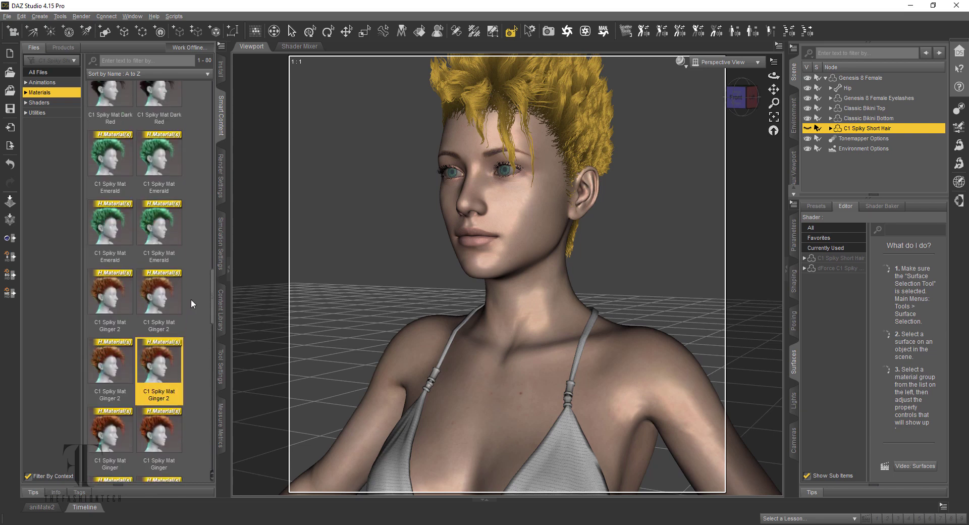
scroll(194, 300, up, 6)
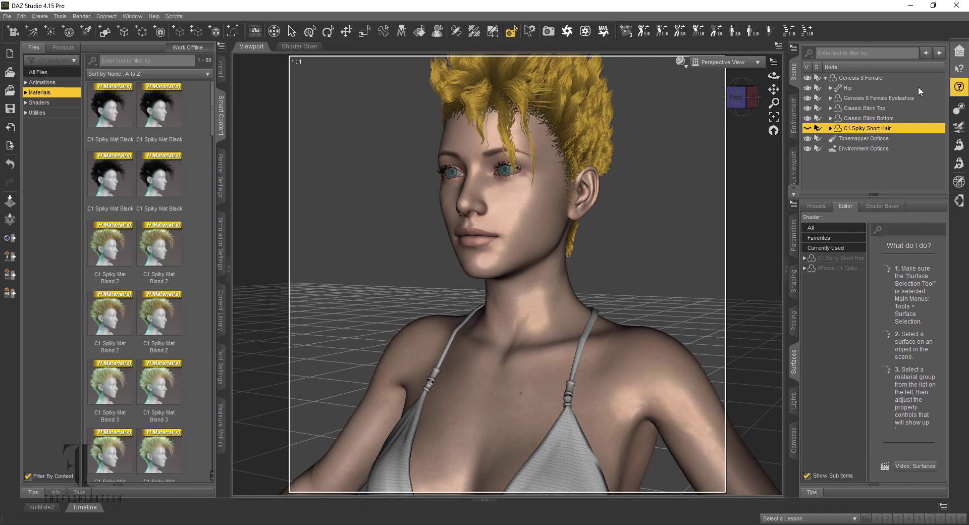
drag(747, 96, 787, 116)
click(739, 104)
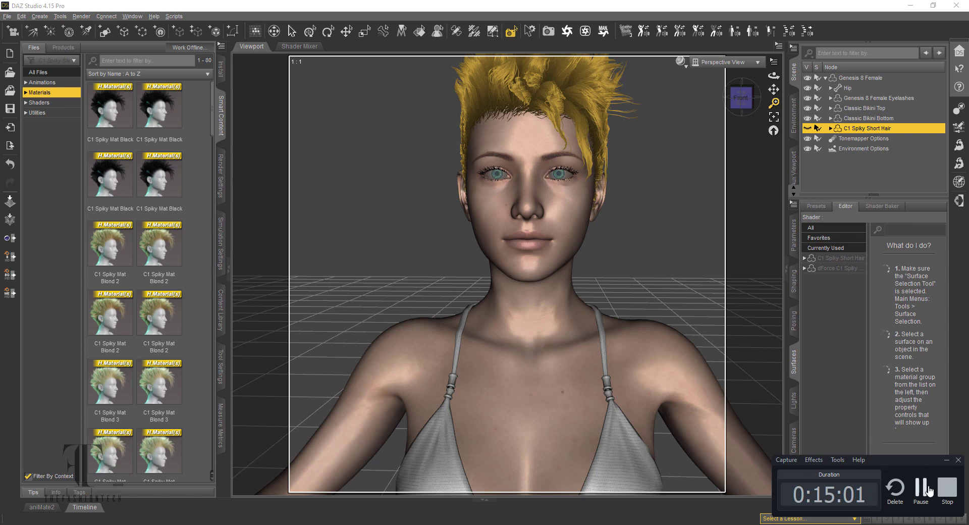
click(921, 487)
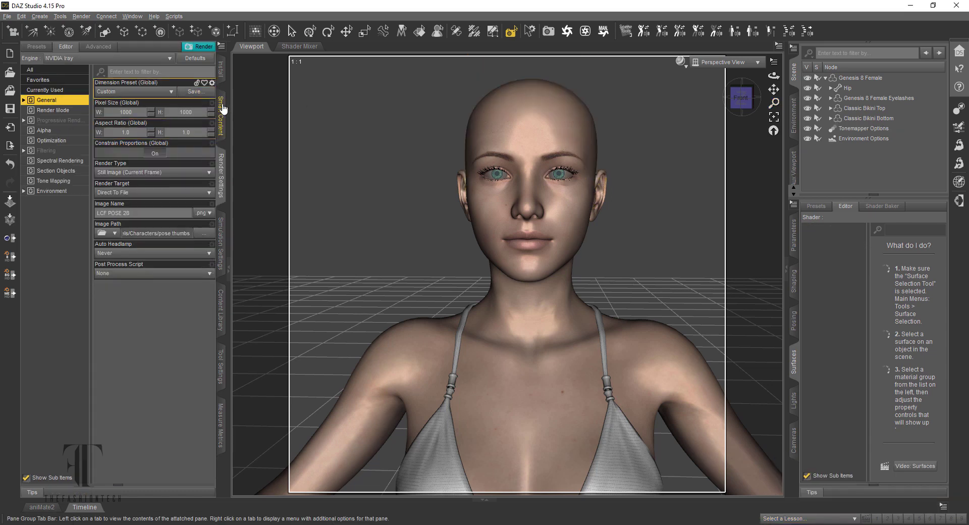
Step: Find Monica Hair Genesis 8 Female among the hair assets and load it into the scene
click(222, 109)
click(49, 153)
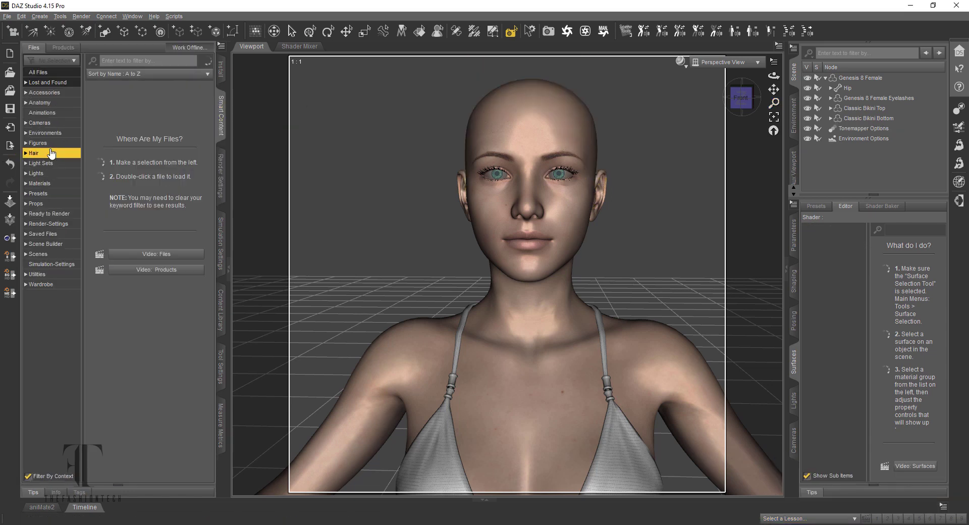
scroll(184, 145, down, 5)
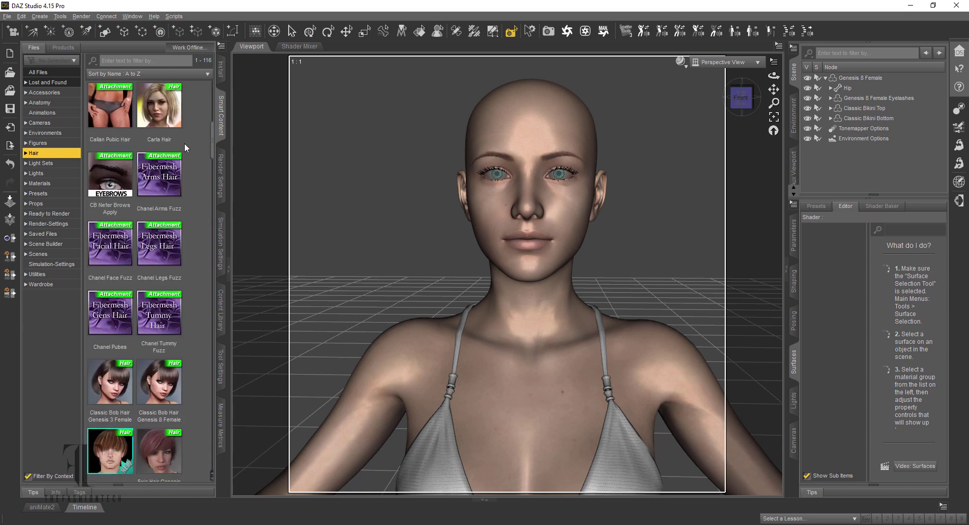
scroll(183, 143, down, 3)
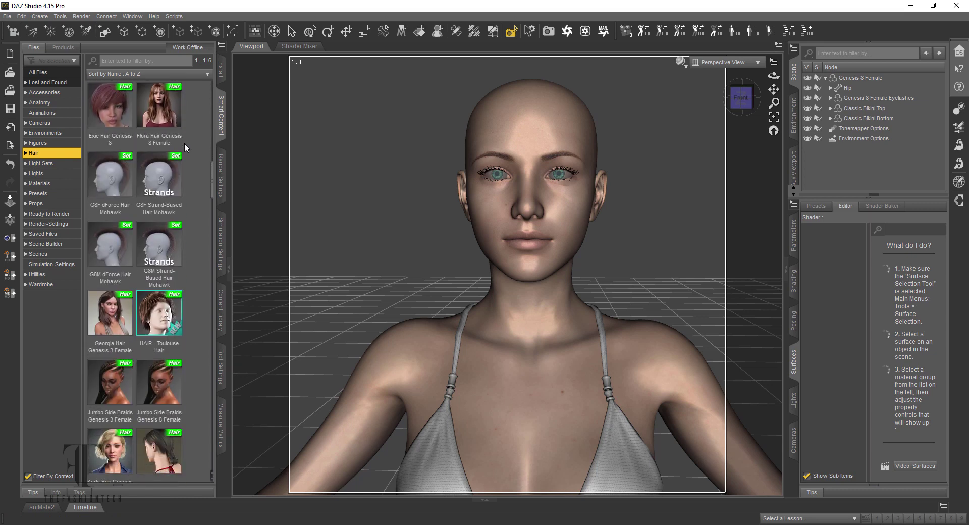
scroll(184, 143, down, 6)
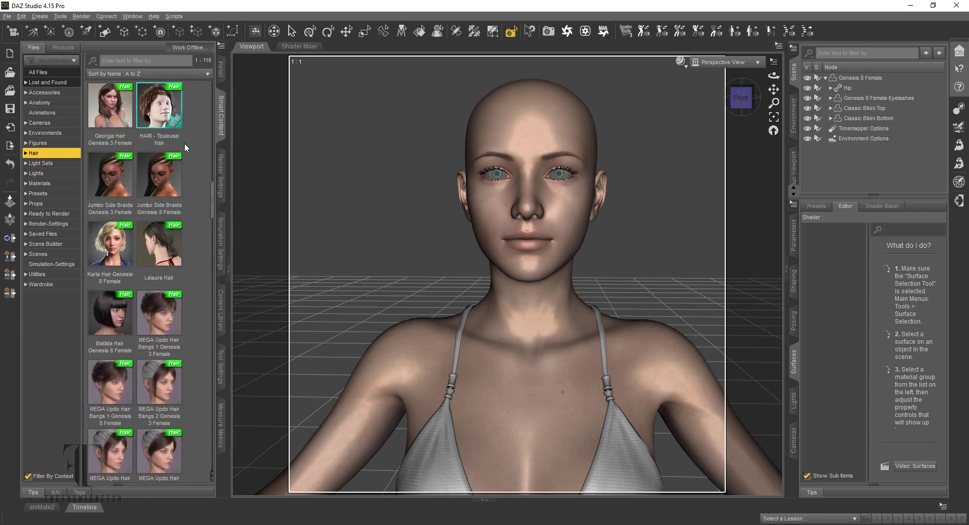
scroll(184, 144, down, 5)
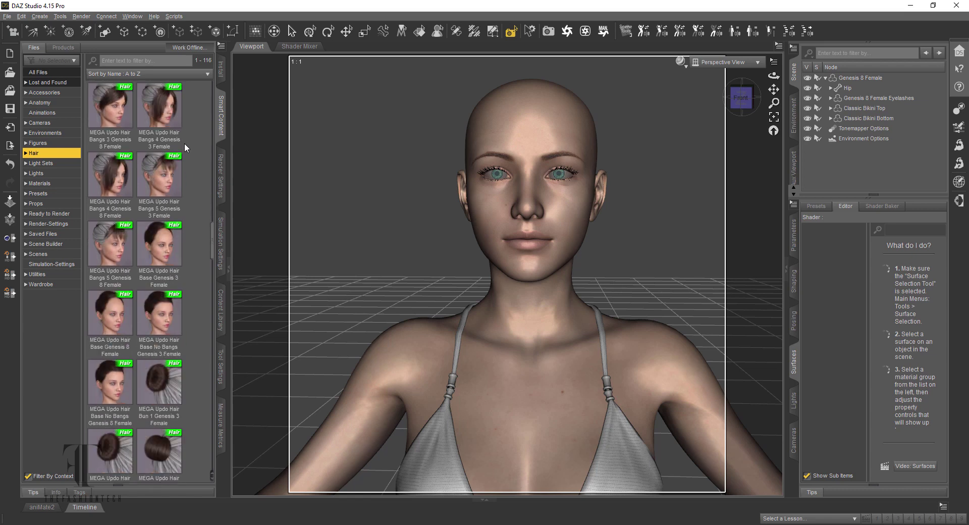
scroll(183, 143, down, 3)
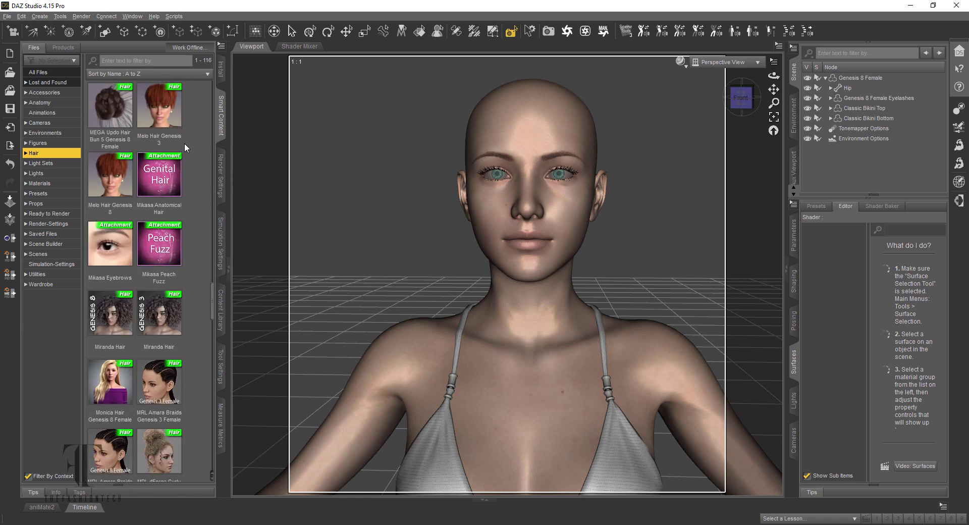
scroll(184, 143, down, 3)
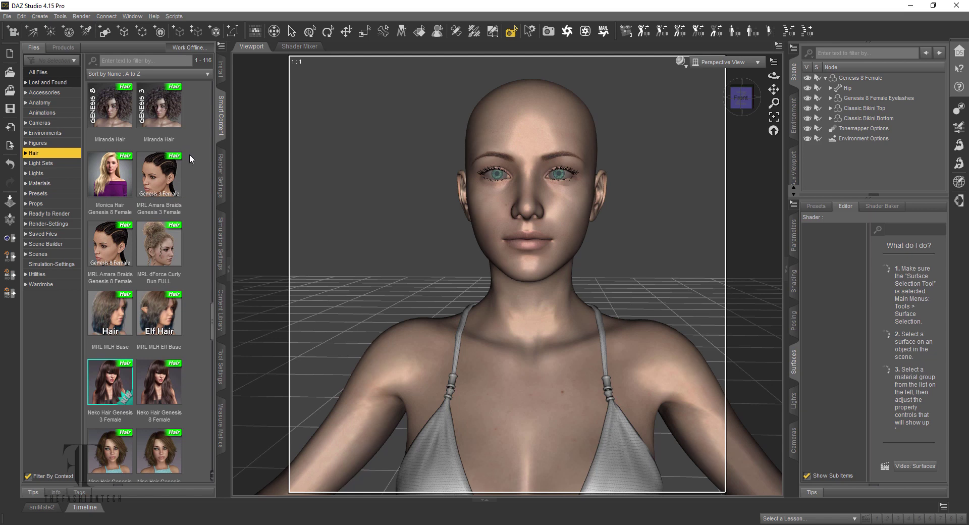
double_click(121, 176)
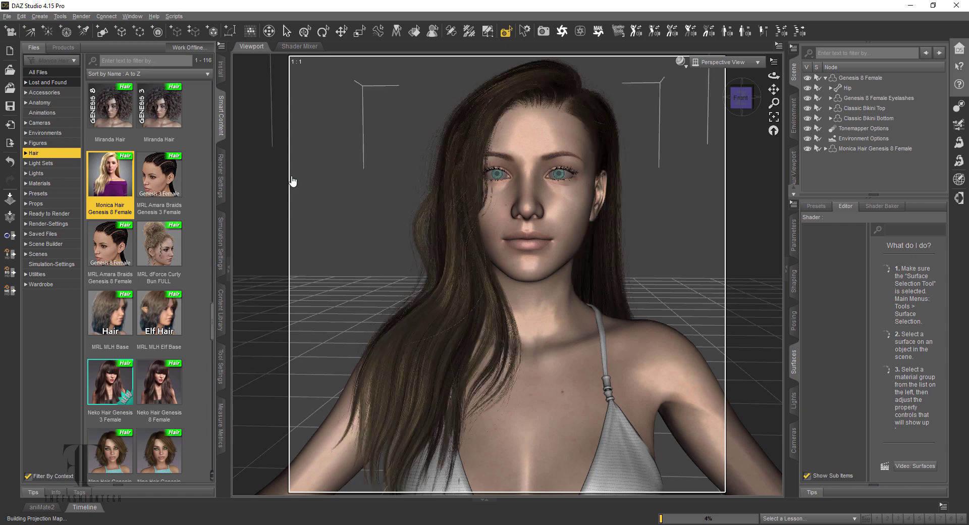
Step: Spot-render a close-up area of Monica Hair beside the face to check its strands and color, and clear the preview
scroll(476, 140, up, 5)
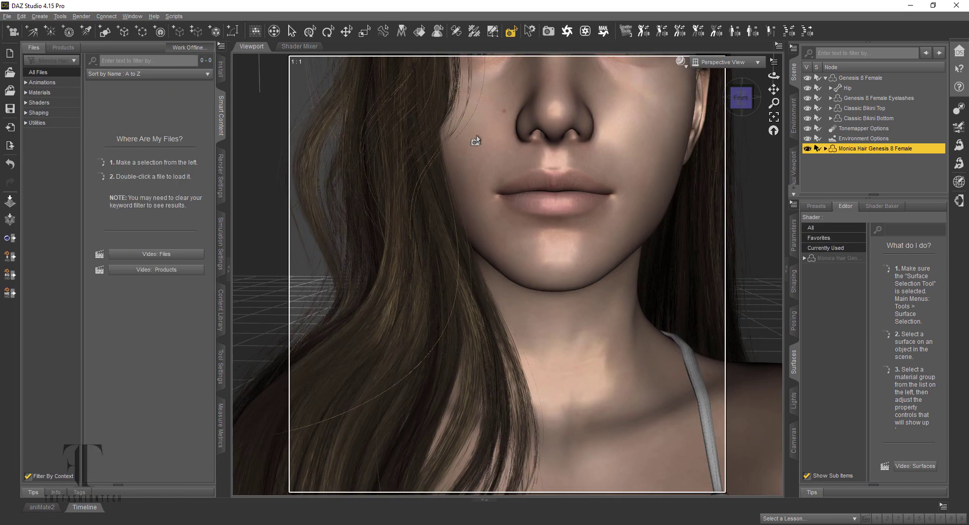
scroll(475, 140, up, 2)
scroll(475, 140, down, 2)
drag(774, 89, 751, 86)
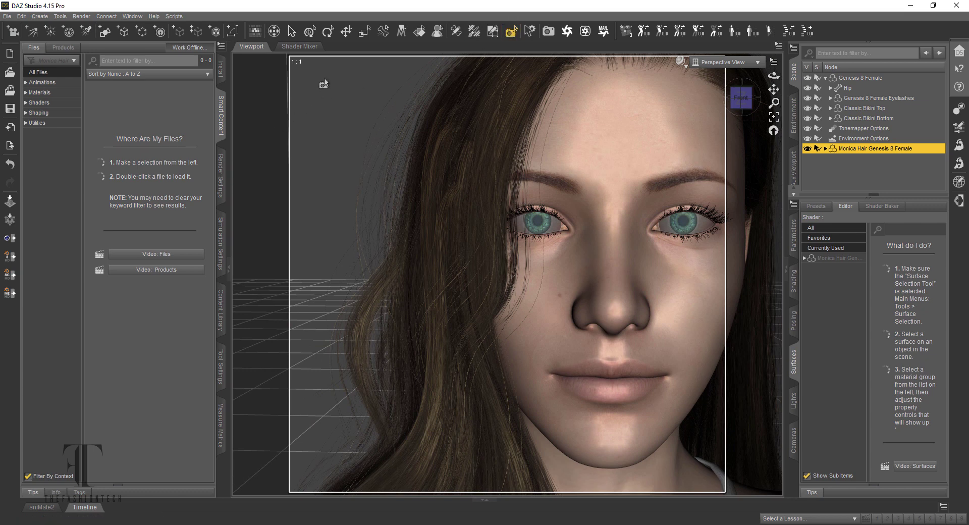
drag(323, 66, 568, 420)
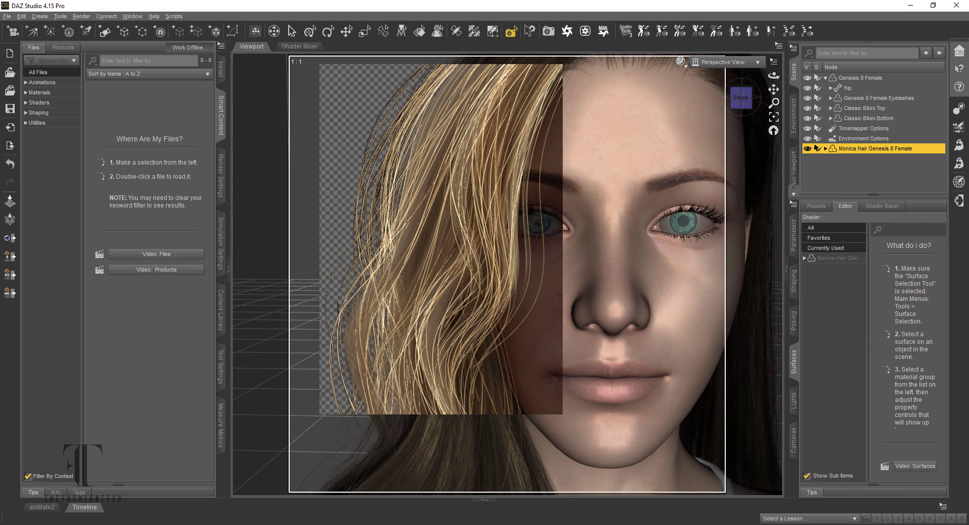
click(857, 472)
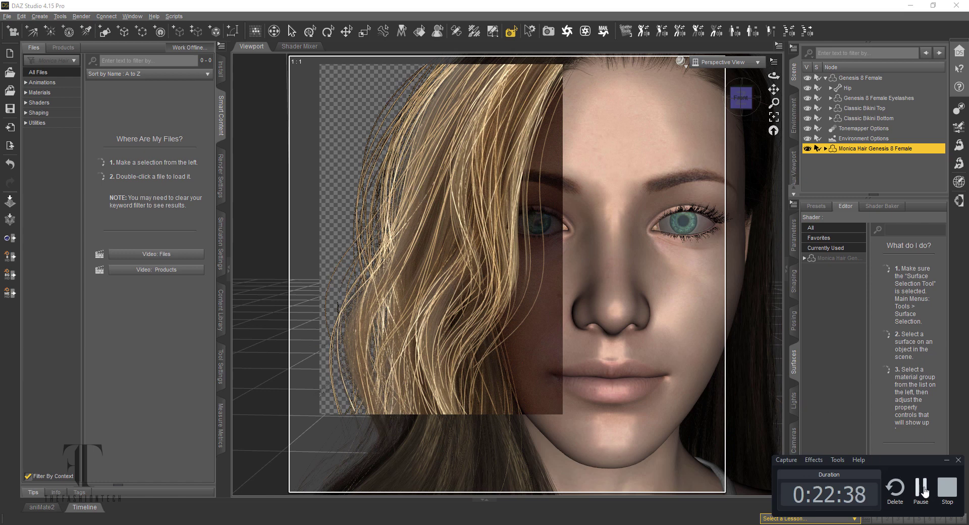
click(579, 340)
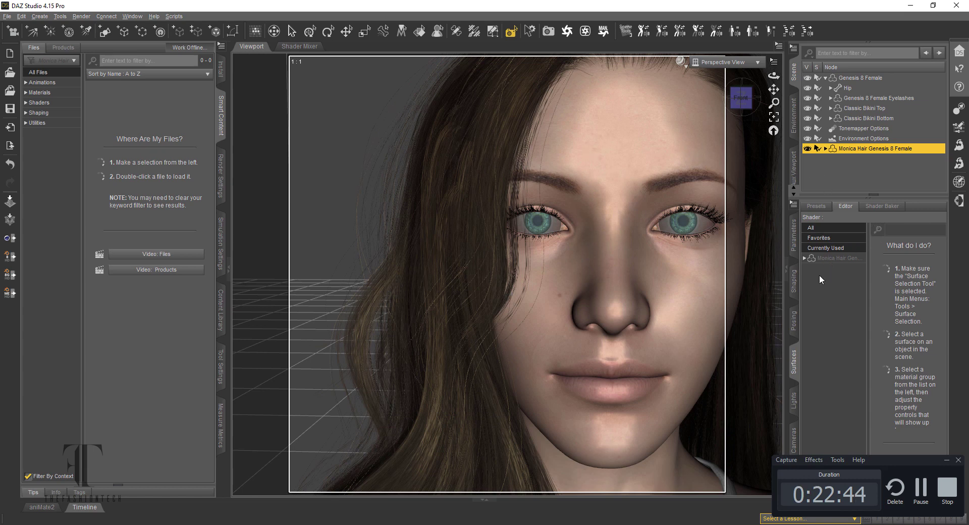
Step: Set the Cutout Opacity of Monica Hair's surfaces to 0.96 and spot-render the strands covering the side of the face to check it
click(794, 376)
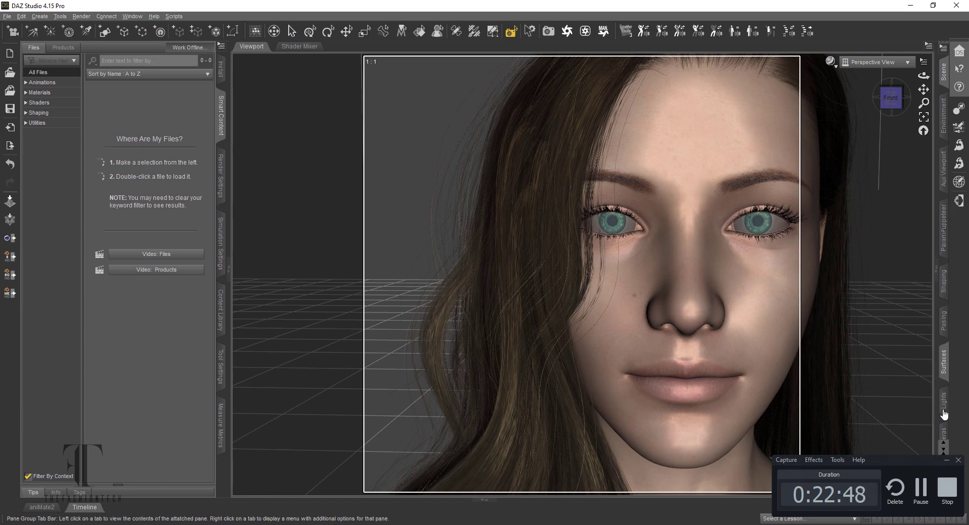
click(943, 361)
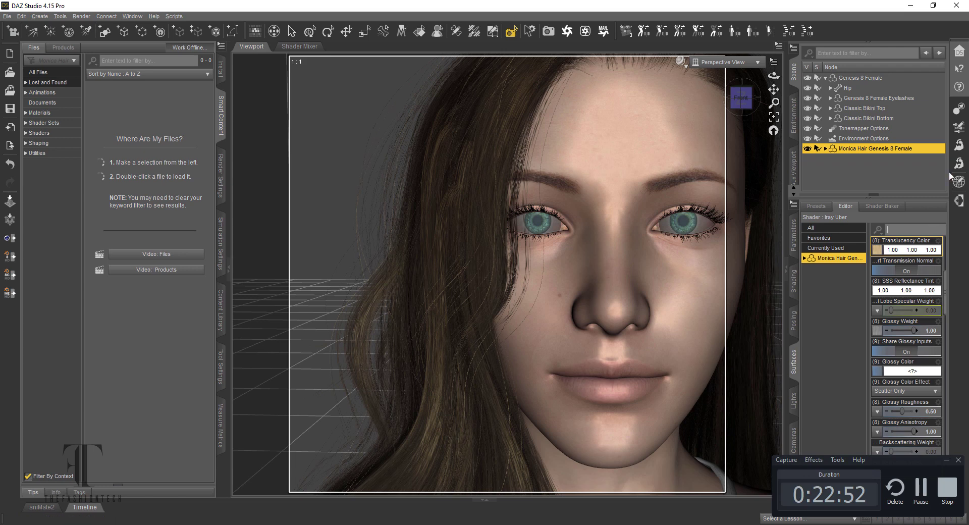
text(cut)
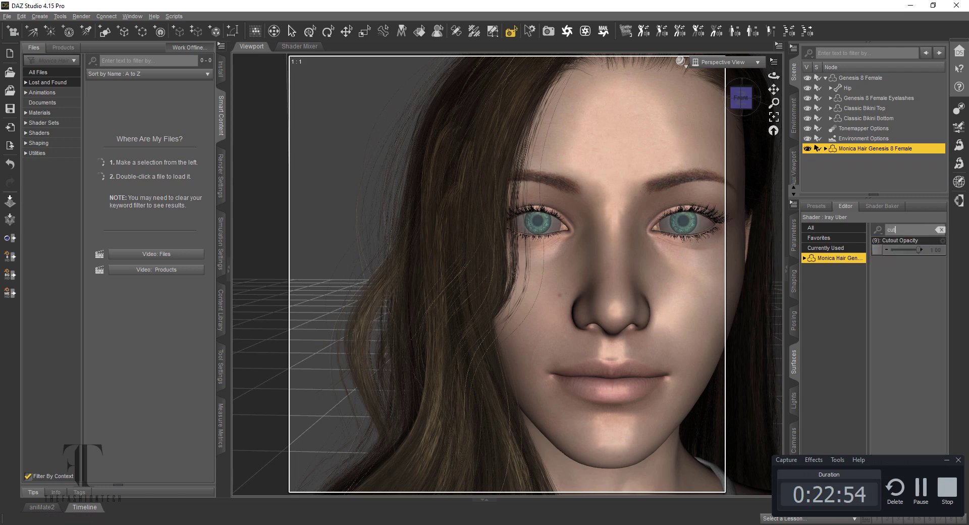
click(938, 249)
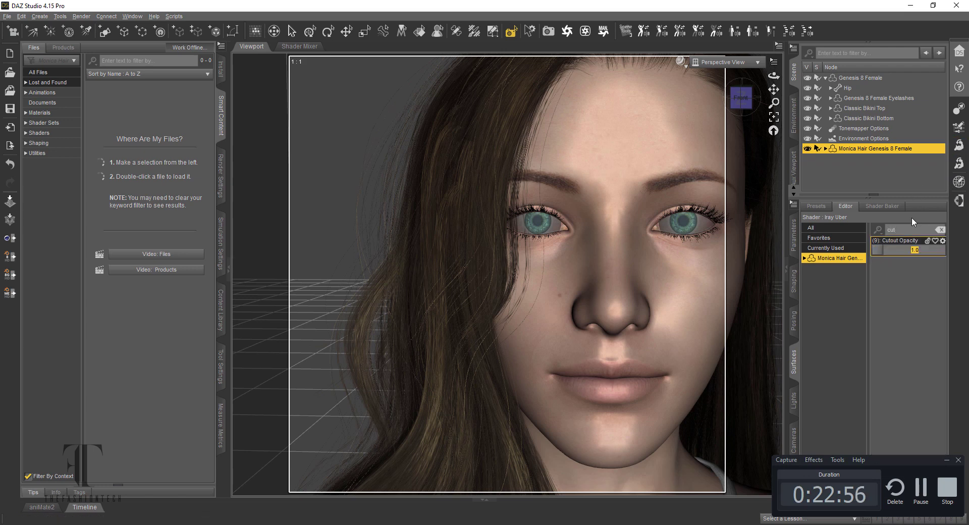
text(0)
key(Return)
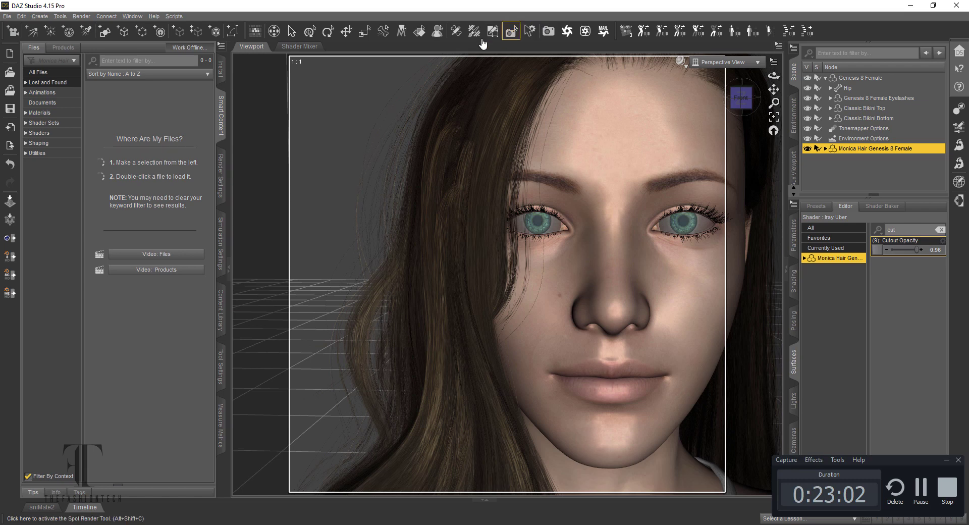
drag(327, 67, 589, 354)
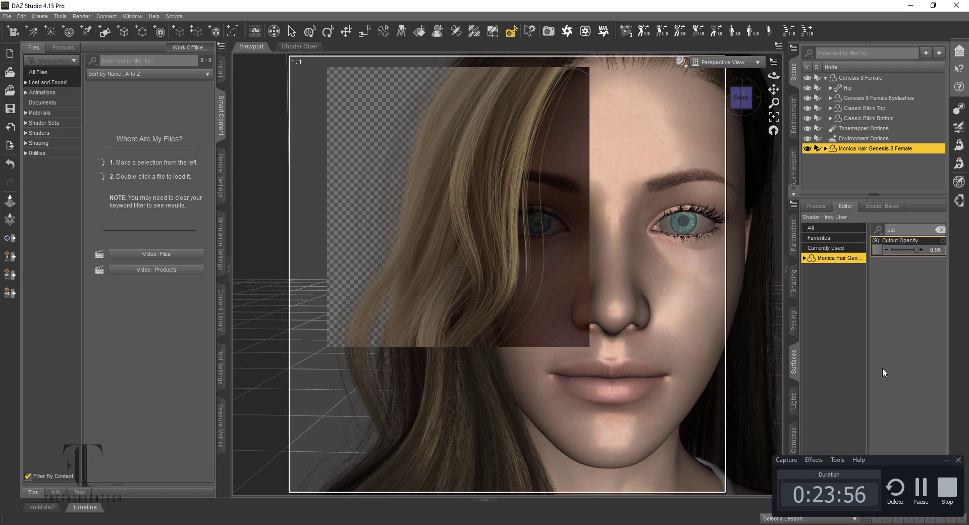
click(552, 256)
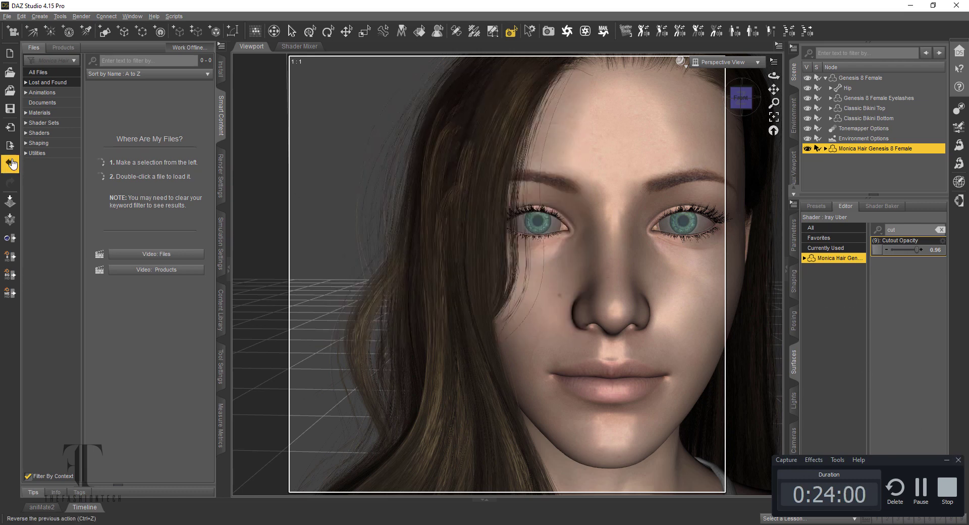
Step: Undo the Cutout Opacity change and spot-render the same area of Monica Hair for comparison, stopping the render early
click(12, 163)
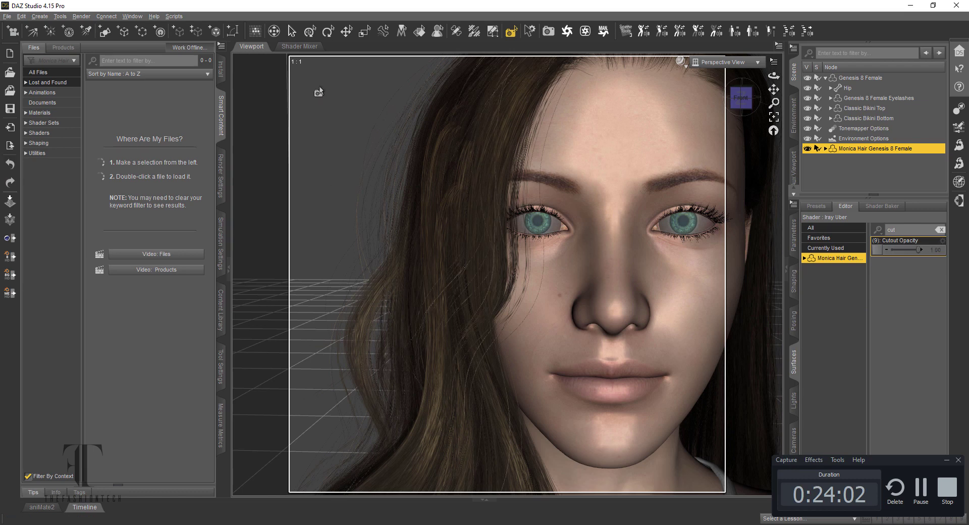
drag(323, 62, 570, 369)
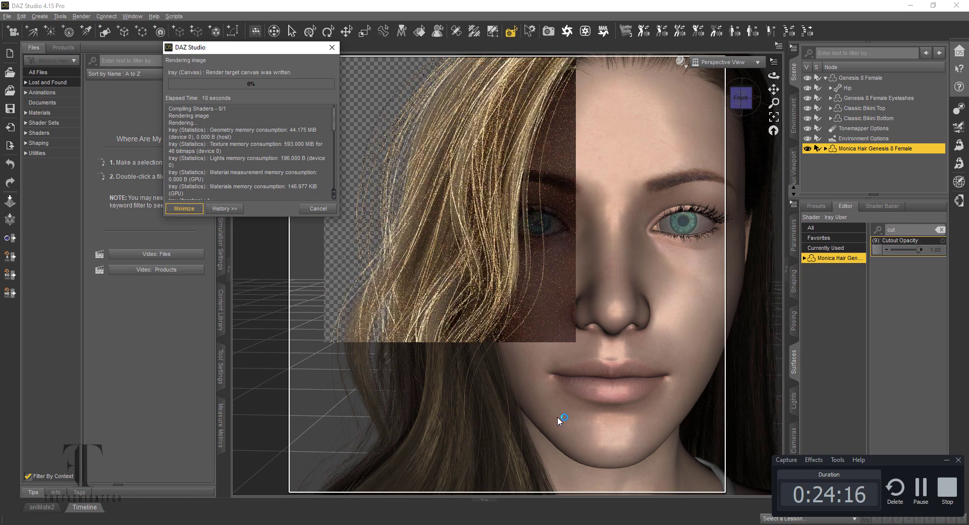
click(318, 209)
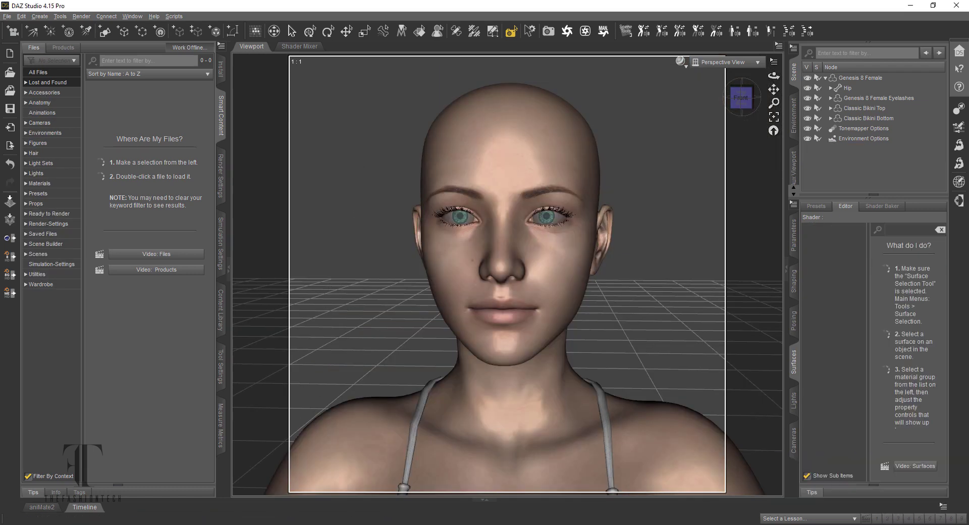
Step: Find Side Swept Updo Genesis 3 Female among the hair assets and load it into the scene
click(35, 153)
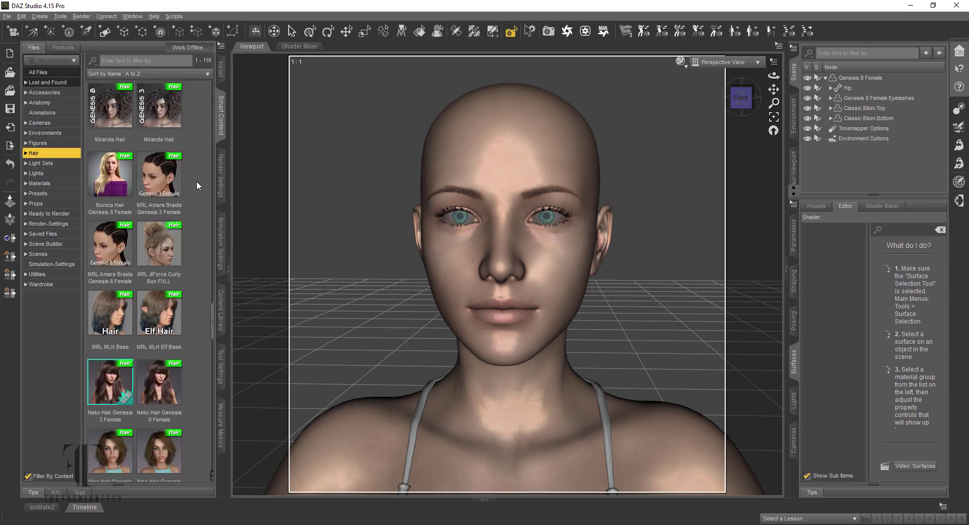
scroll(197, 185, down, 15)
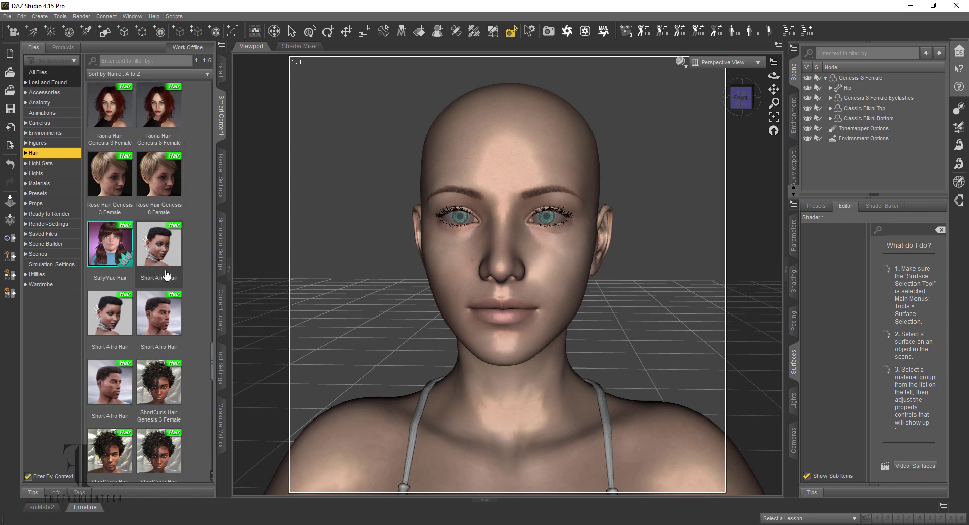
scroll(166, 274, down, 5)
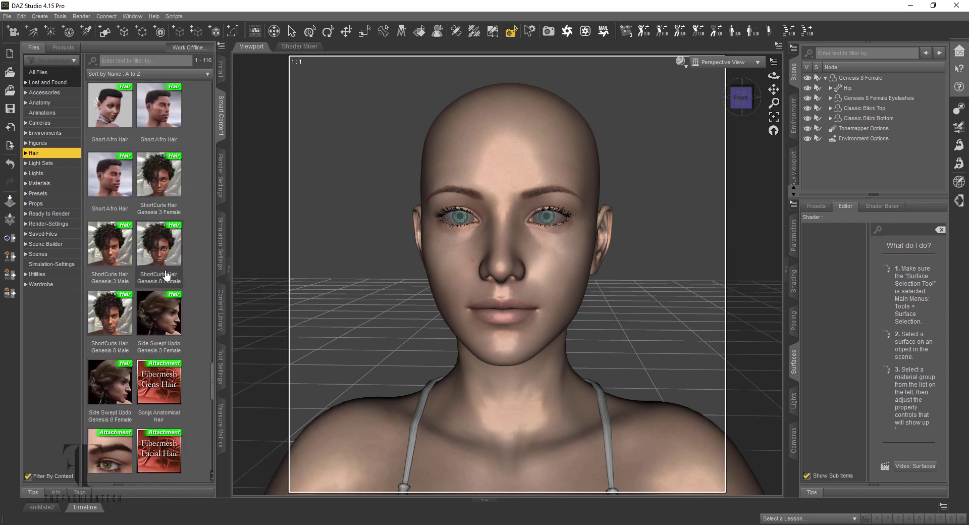
double_click(171, 310)
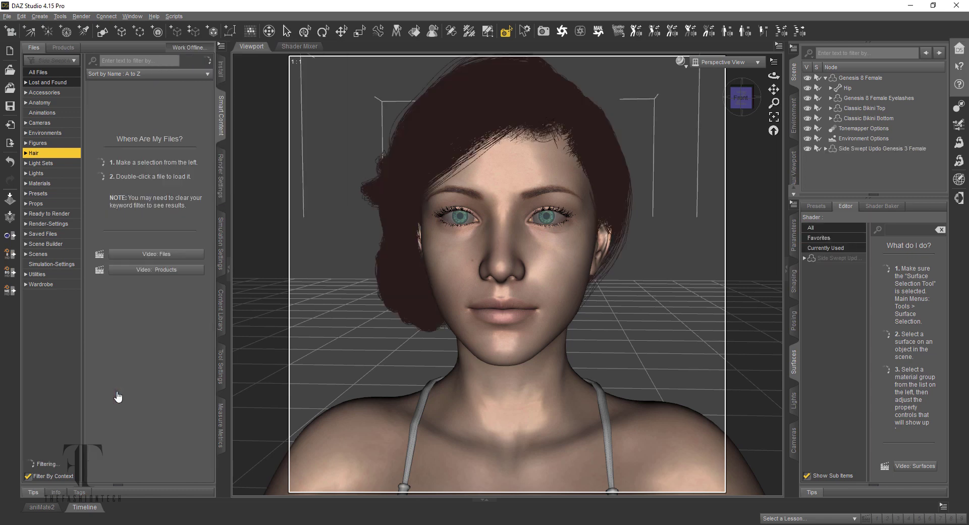
Step: Parent Side Swept Updo Genesis 3 Female to the Genesis 8 Female figure in the scene hierarchy
click(827, 161)
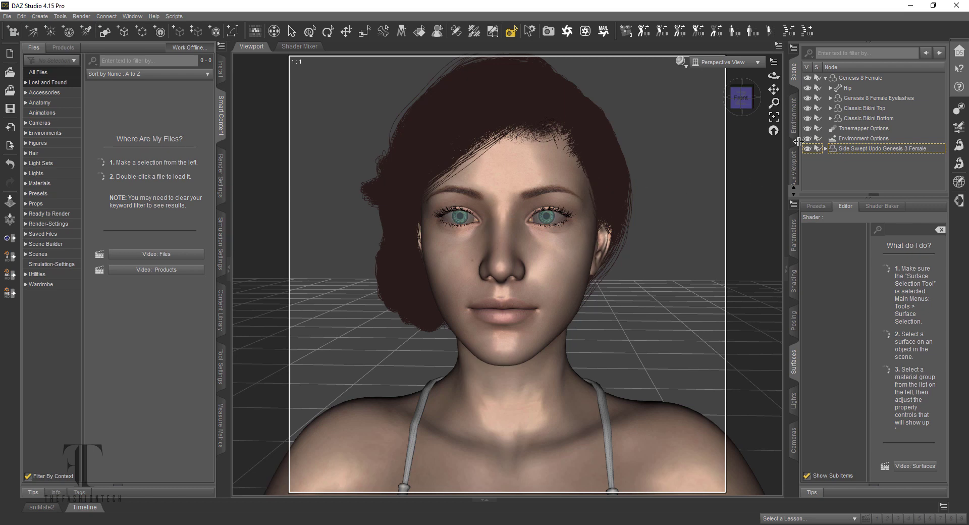
click(840, 149)
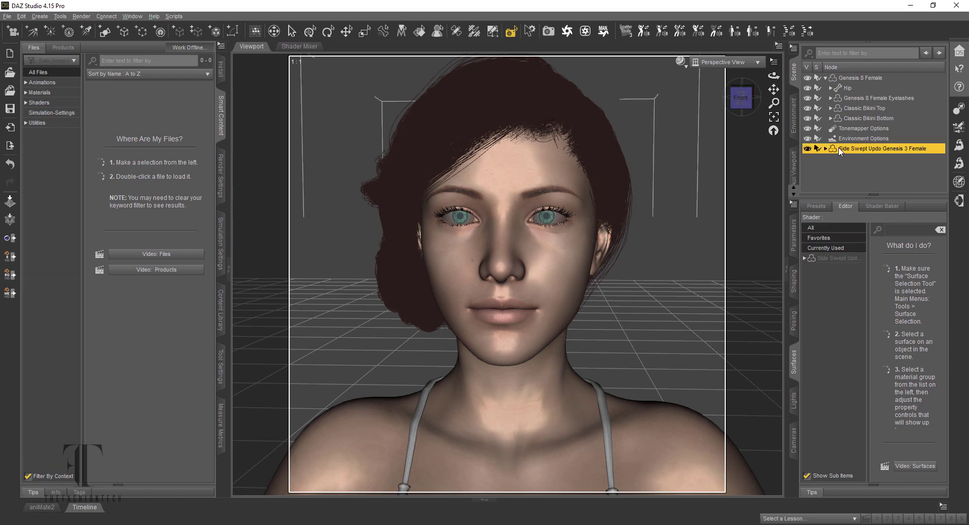
drag(840, 150, 843, 77)
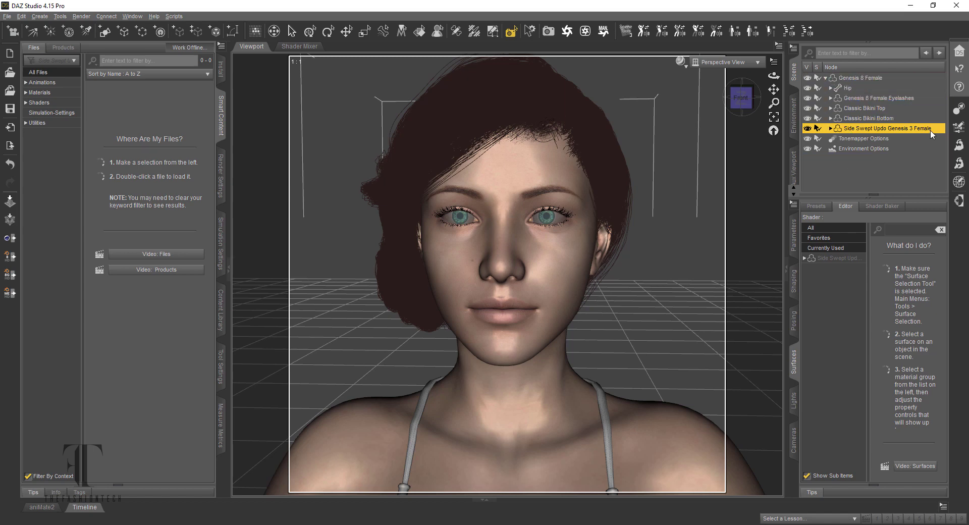
Step: View the updo from the side and the front, preview it in the NVIDIA Iray draw style, and return to Texture Shaded
click(742, 99)
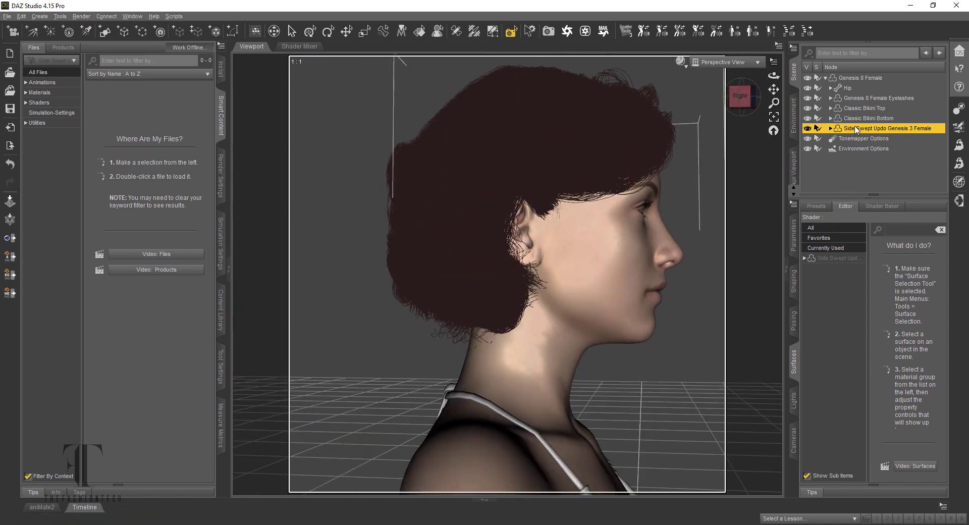
click(754, 103)
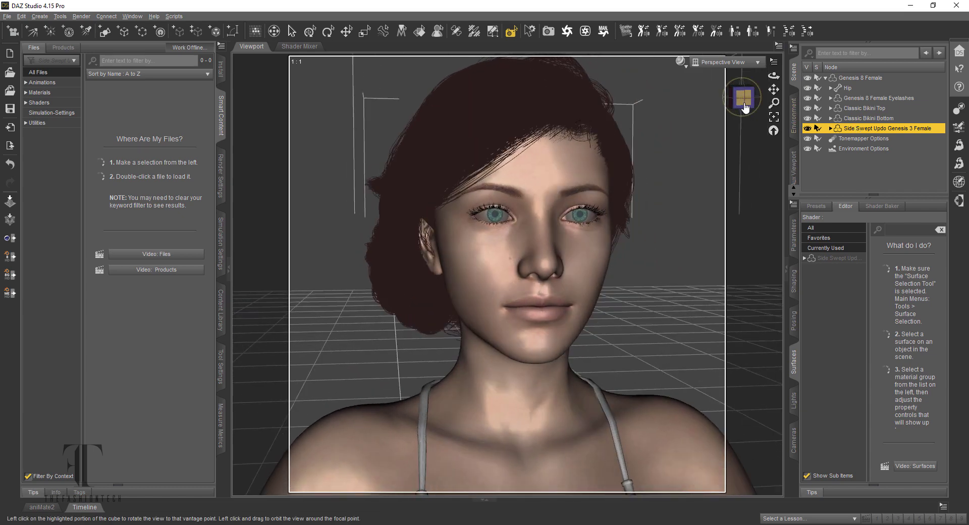
click(684, 62)
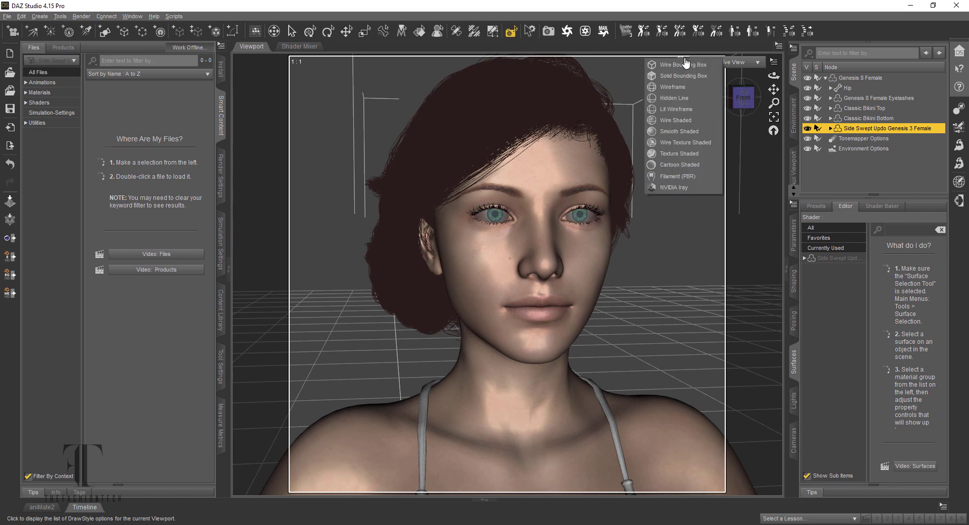
click(702, 187)
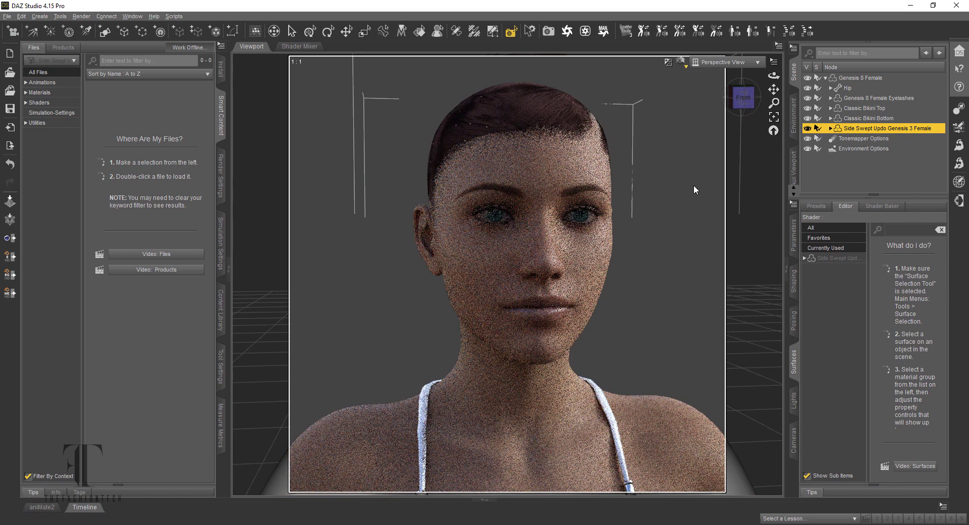
click(684, 62)
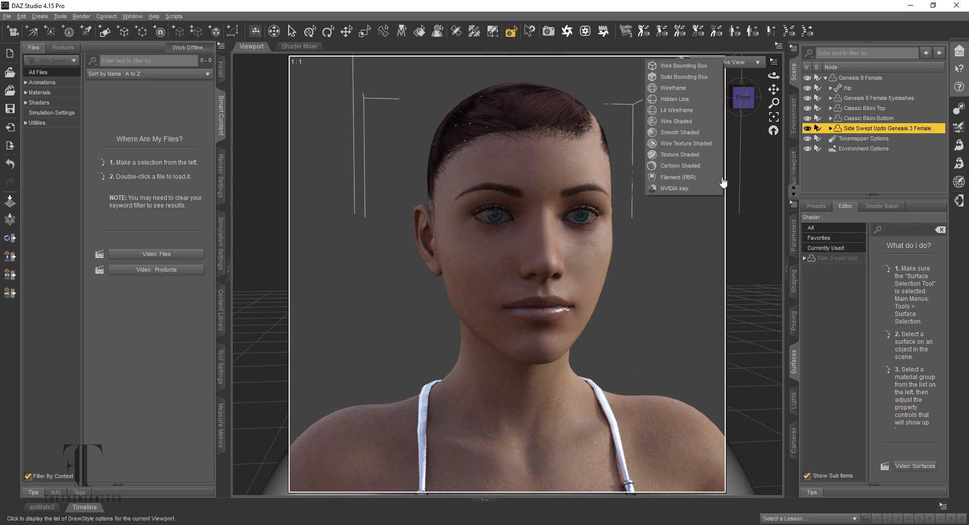
click(687, 153)
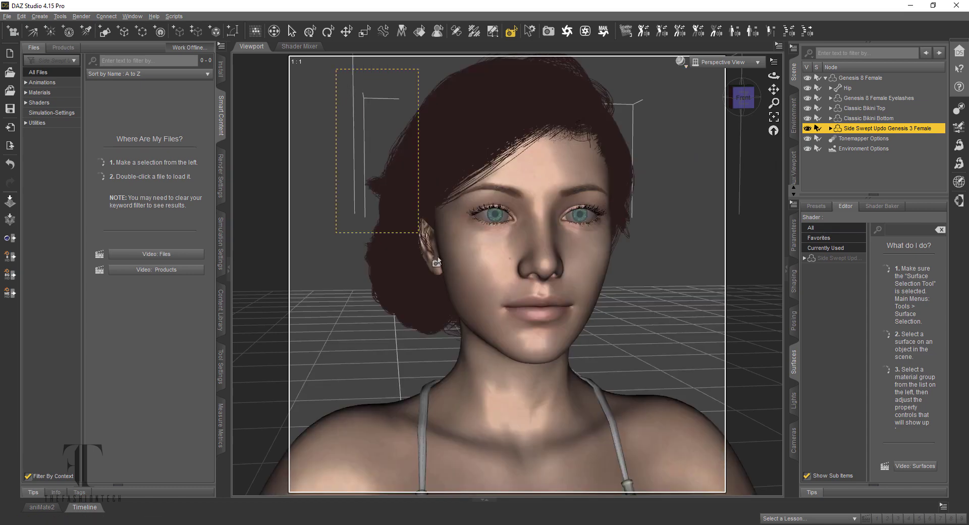
Step: Spot-render the updo and half of the face, compare it with the NVIDIA Iray viewport, and restore Texture Shaded
key(ctrl+r)
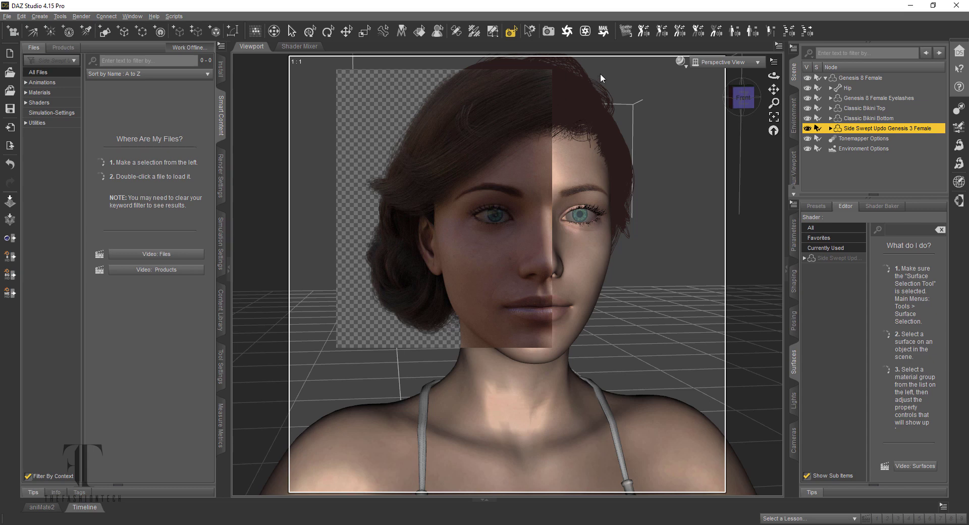
click(681, 63)
click(706, 190)
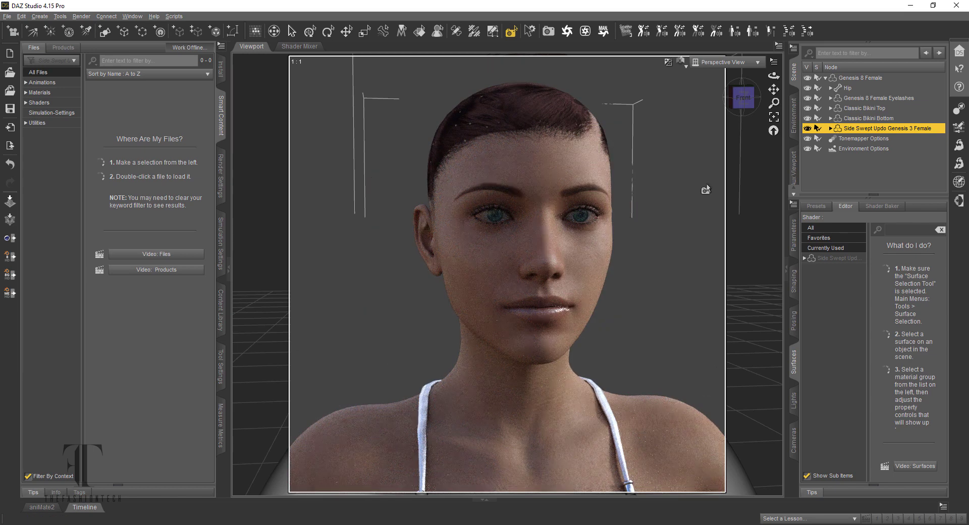
click(681, 62)
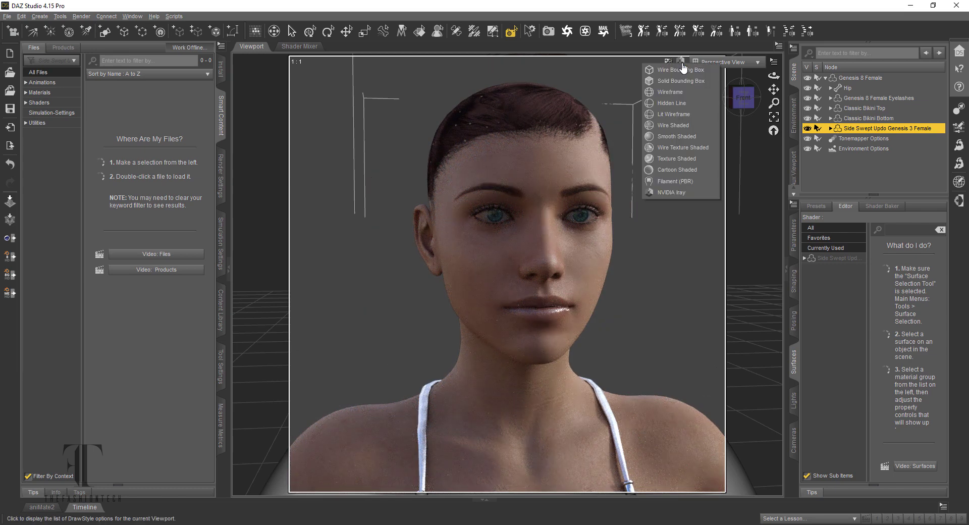
click(703, 159)
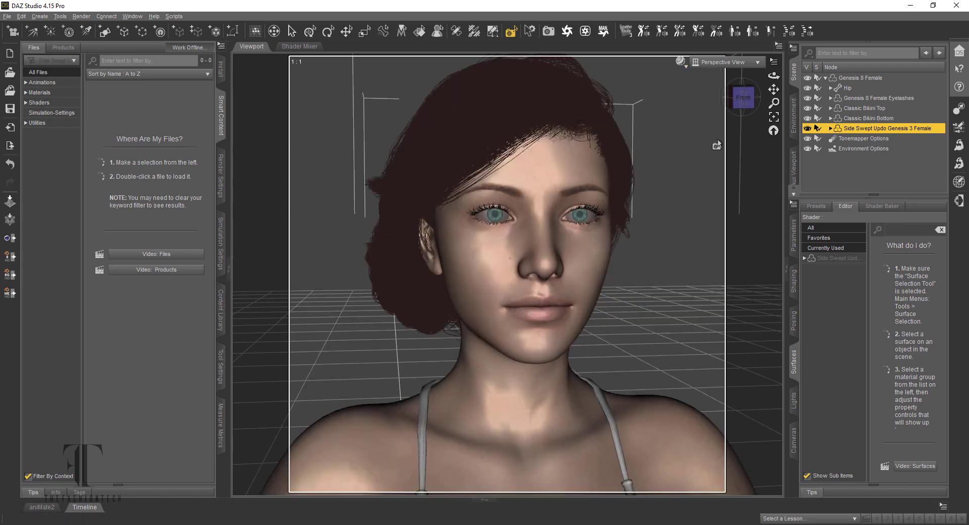
Step: Search the updo's surface settings for "cut" and "tess", and its parameters for "tess"
click(831, 258)
click(903, 230)
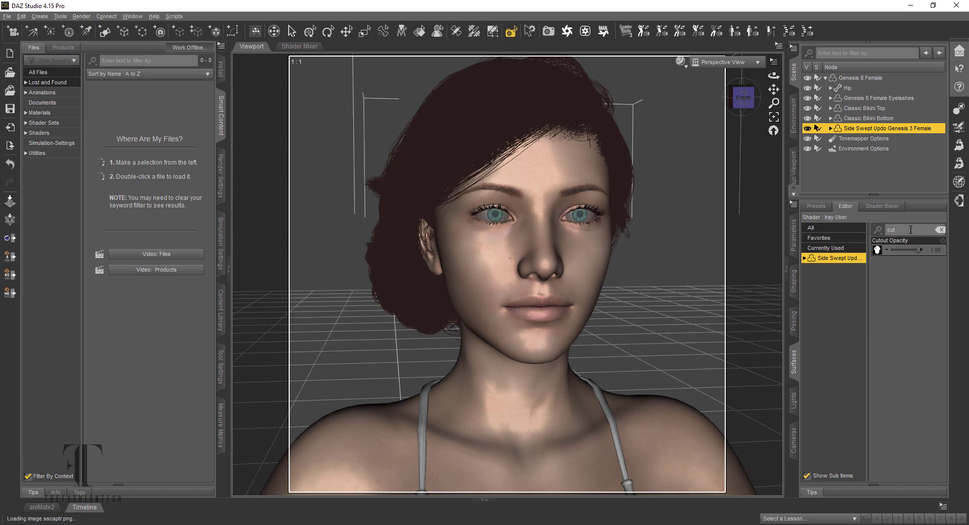
text(cut)
key(BackSpace)
text(tess)
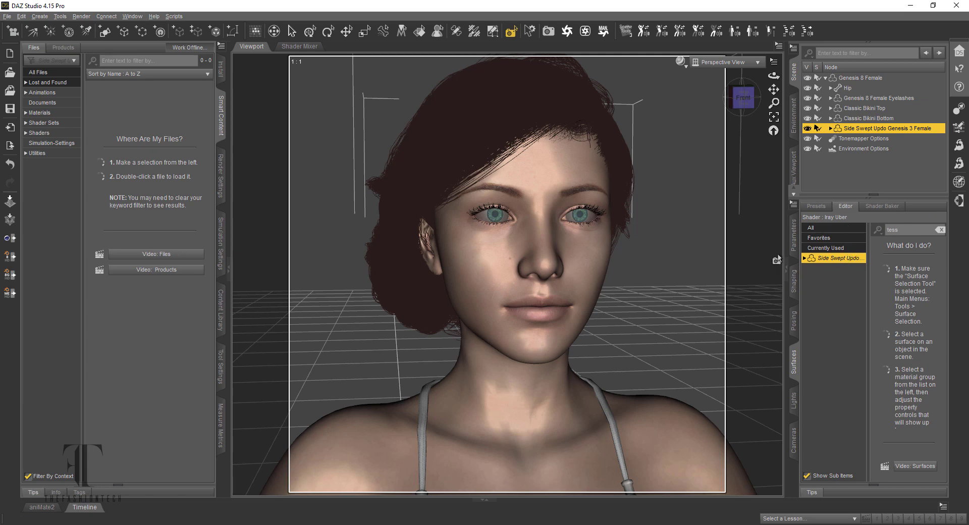
click(793, 234)
click(896, 208)
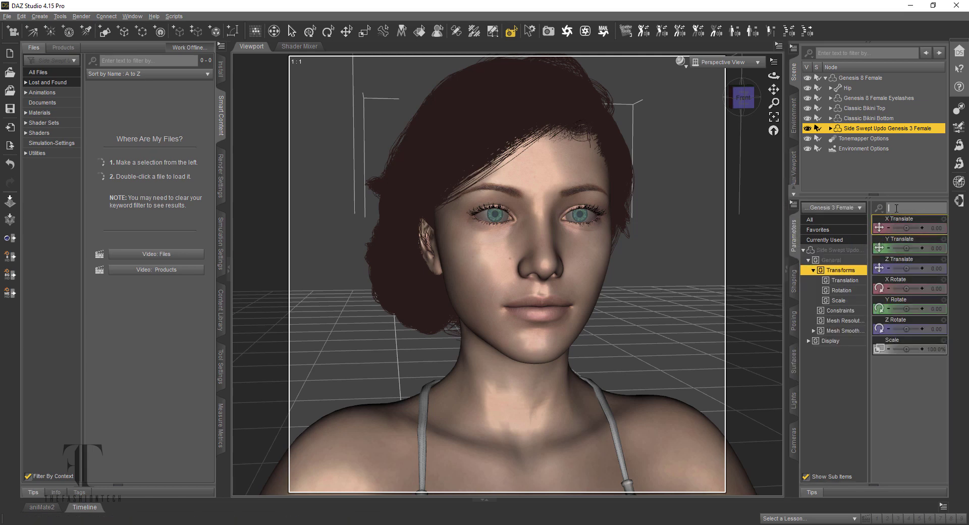
text(tess)
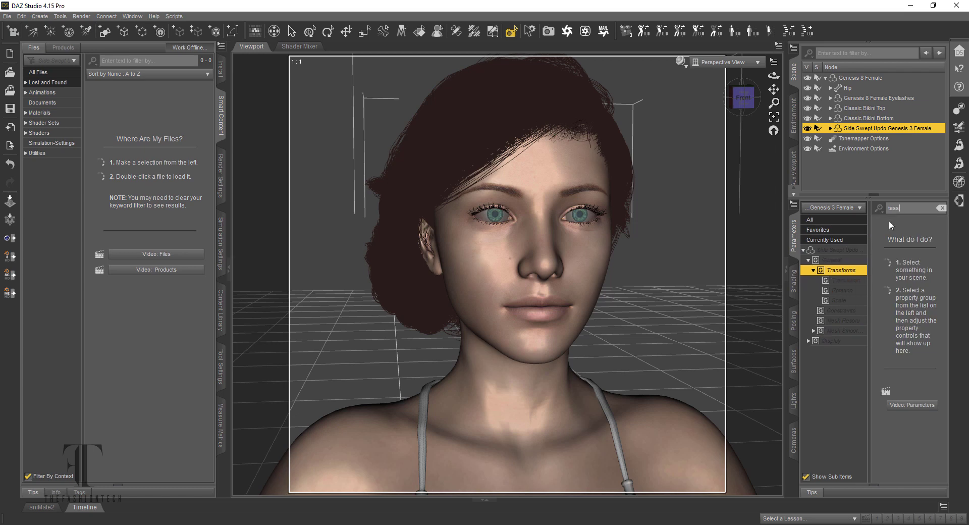
Step: Clear the parameter filter, examine the updo's Display settings, and switch from spot rendering to the selection tool
click(832, 343)
click(809, 343)
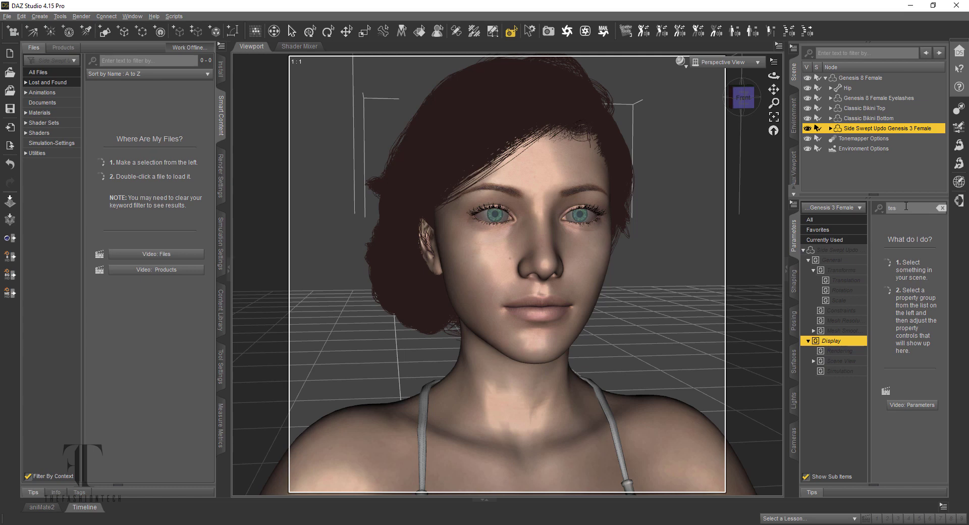
key(BackSpace)
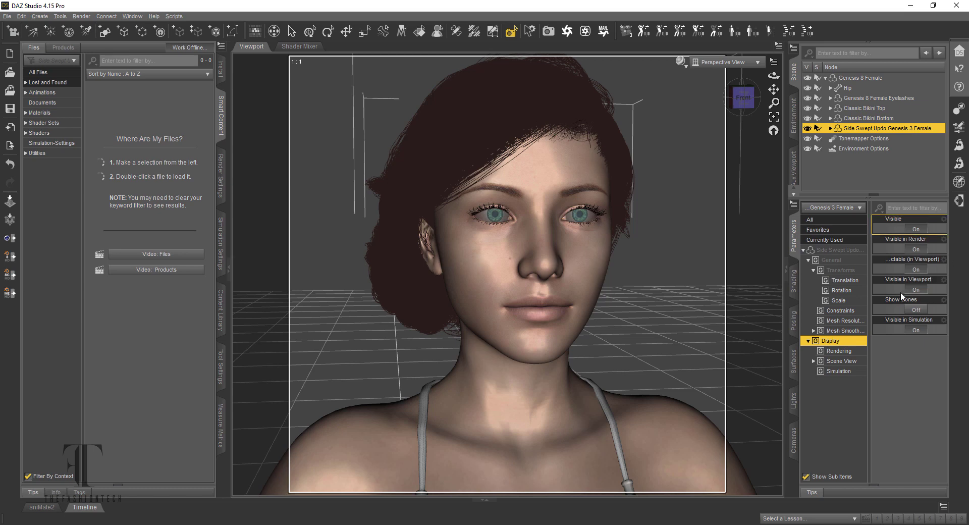
click(901, 299)
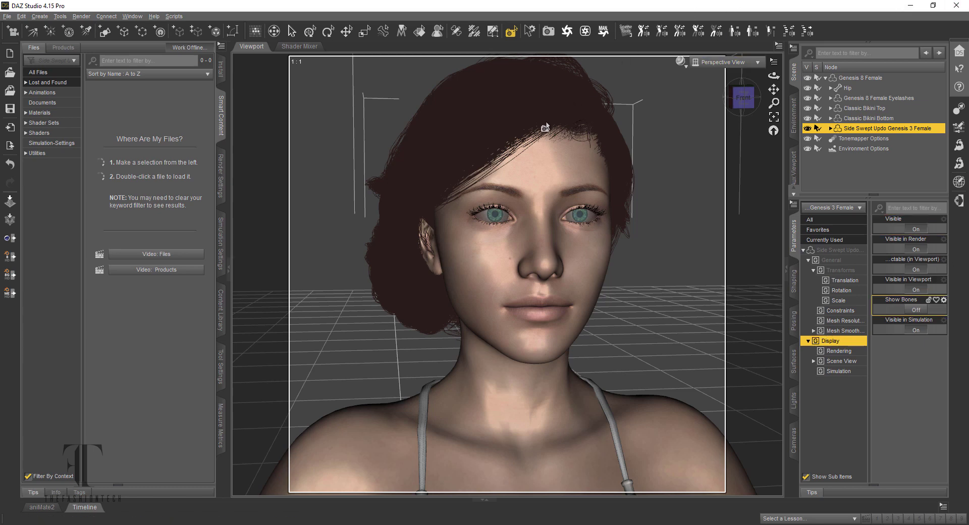
click(292, 31)
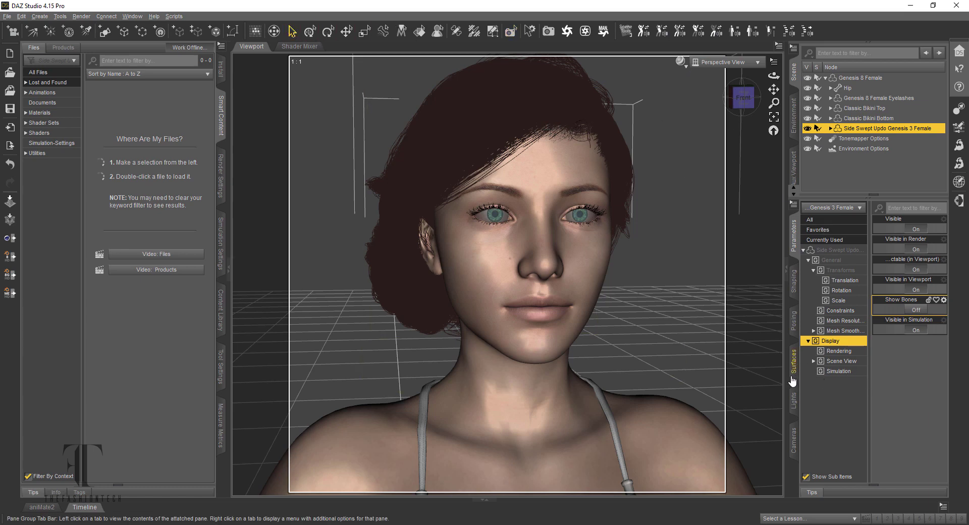
Step: Examine the surface groups of the updo's cap and of its Base part
click(794, 369)
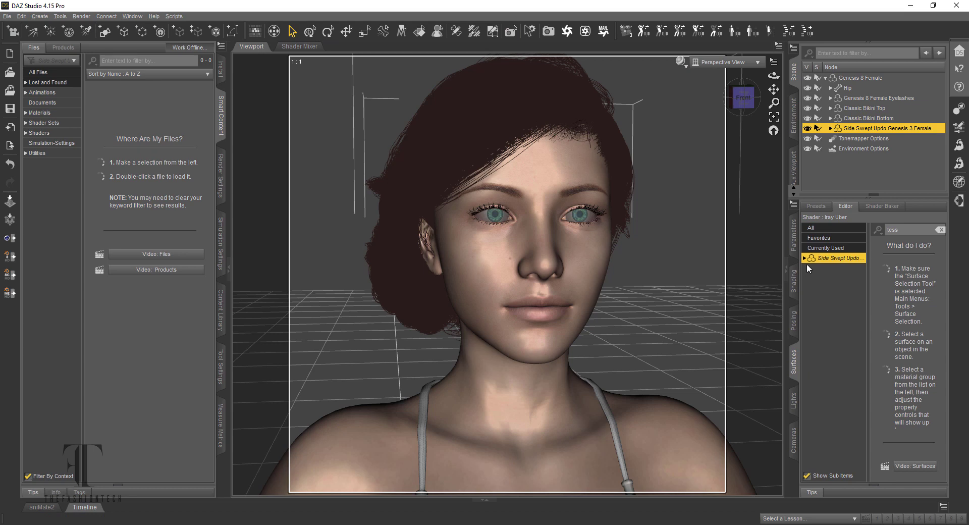
click(805, 258)
click(818, 268)
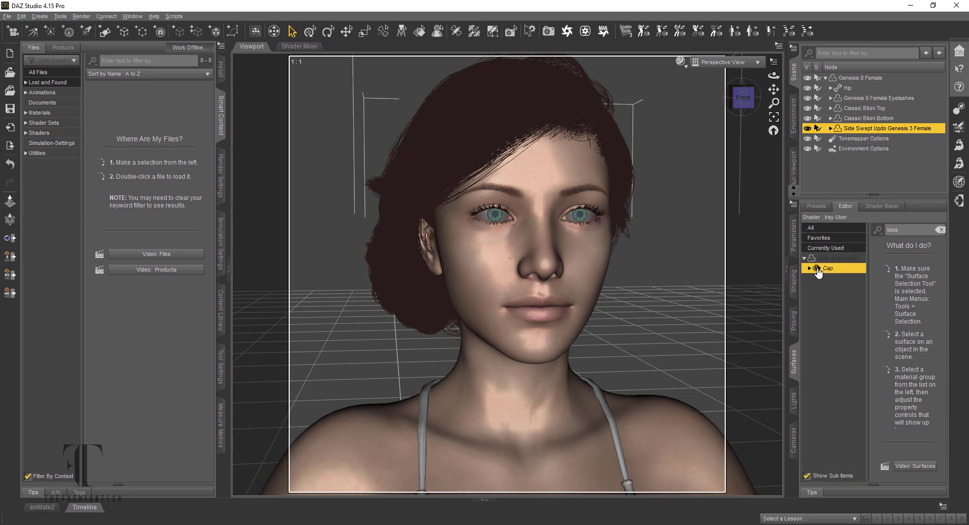
click(830, 128)
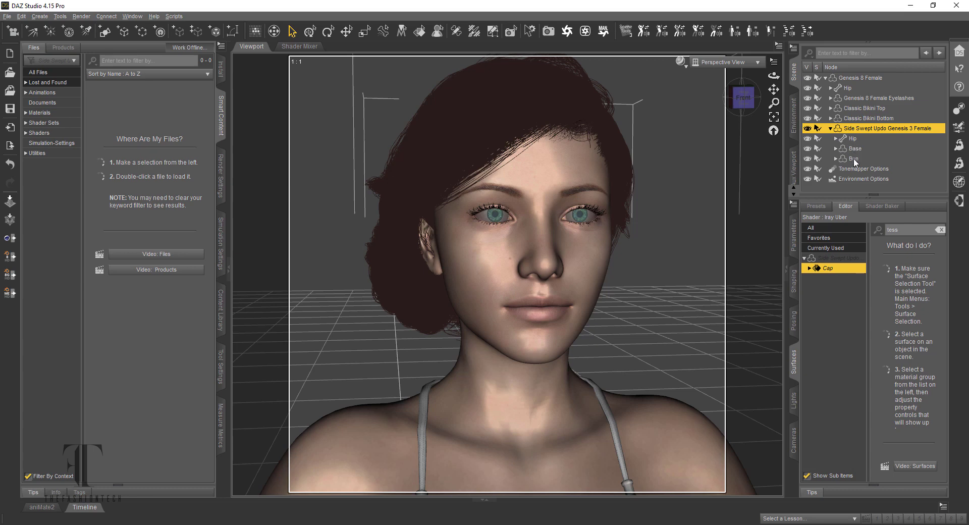
click(855, 149)
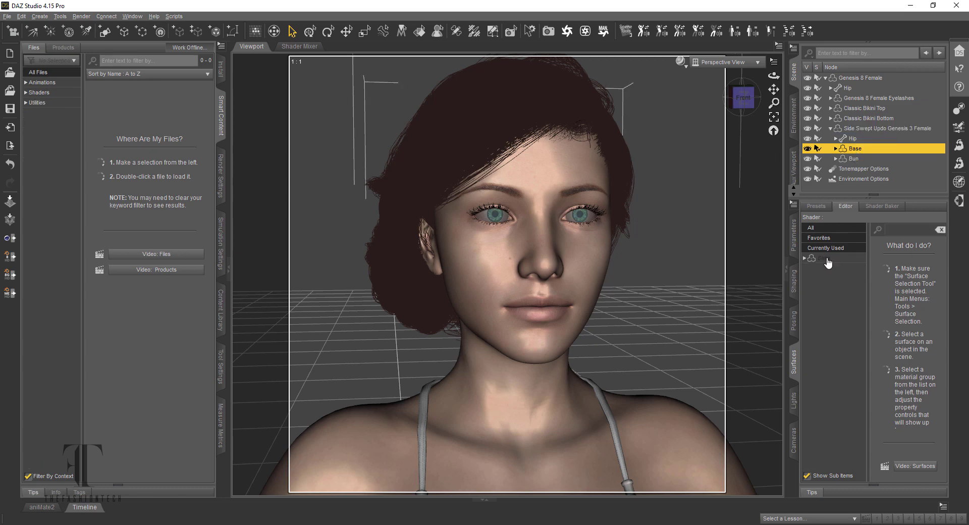
click(805, 258)
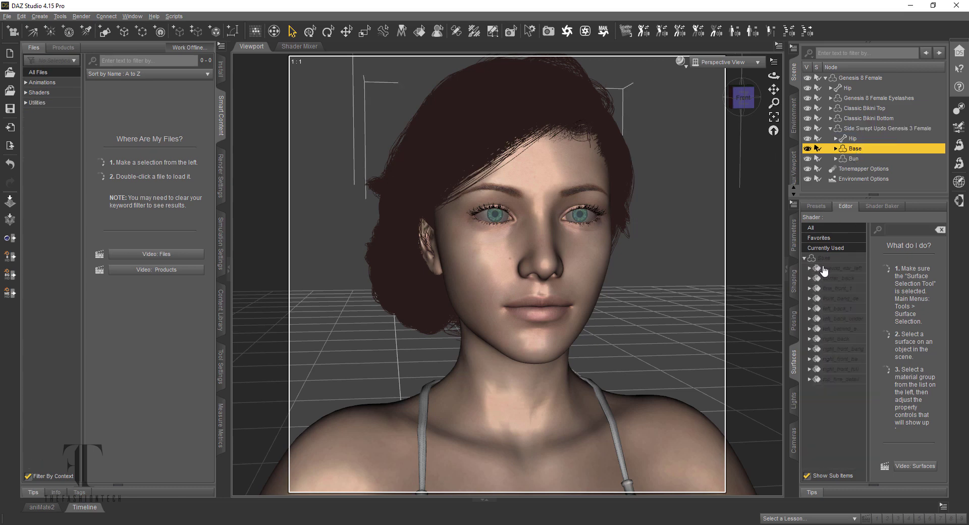
Step: Set the Base's Adjust Bang closer and Loosen Style morphs to 100%, and partly raise Over The Ear Loosen
click(795, 246)
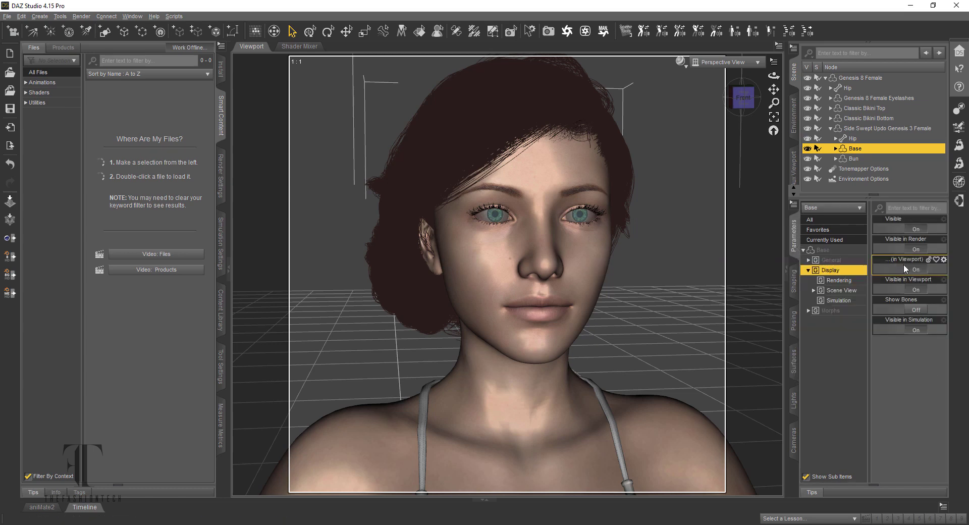
click(854, 300)
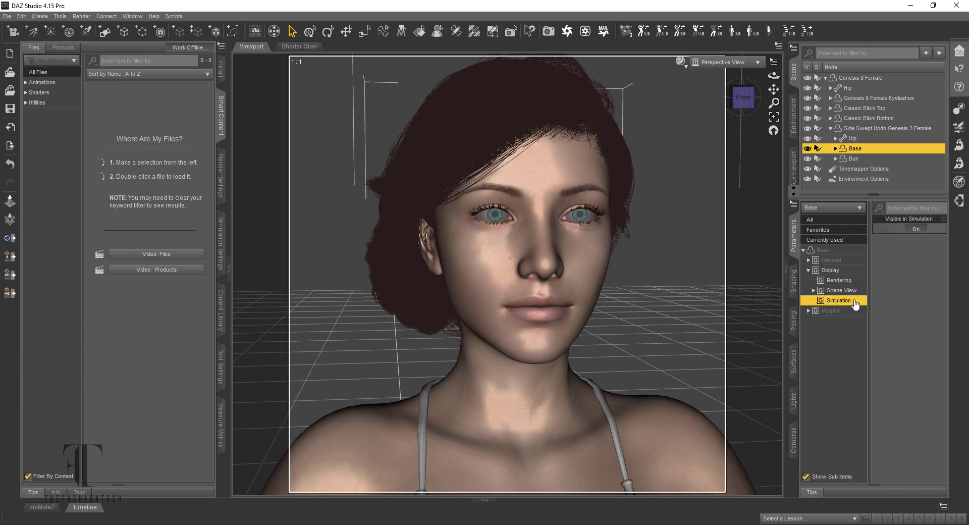
click(830, 311)
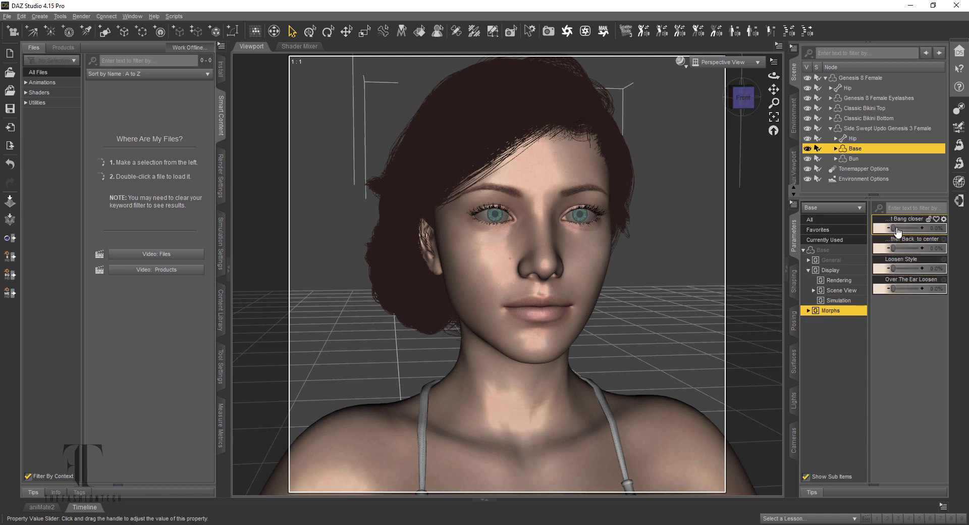
drag(893, 228, 923, 228)
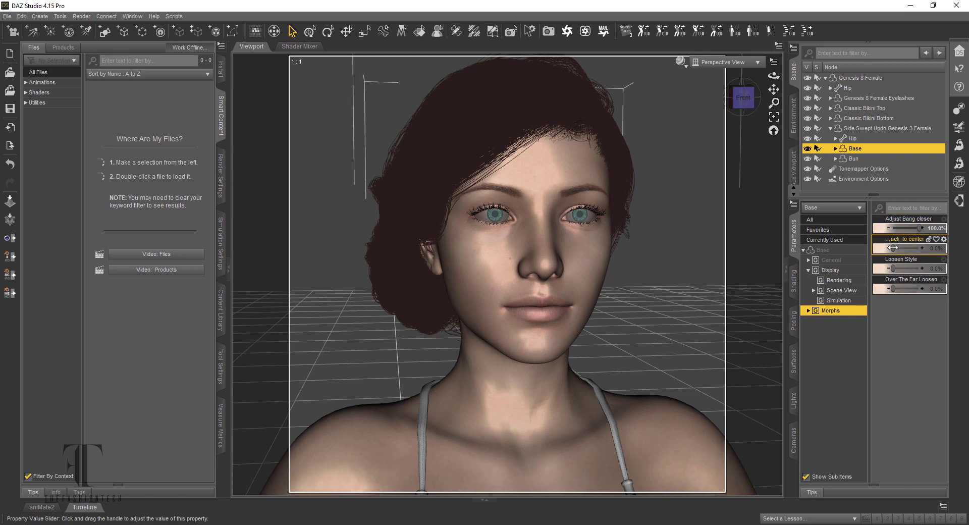
drag(896, 271, 924, 269)
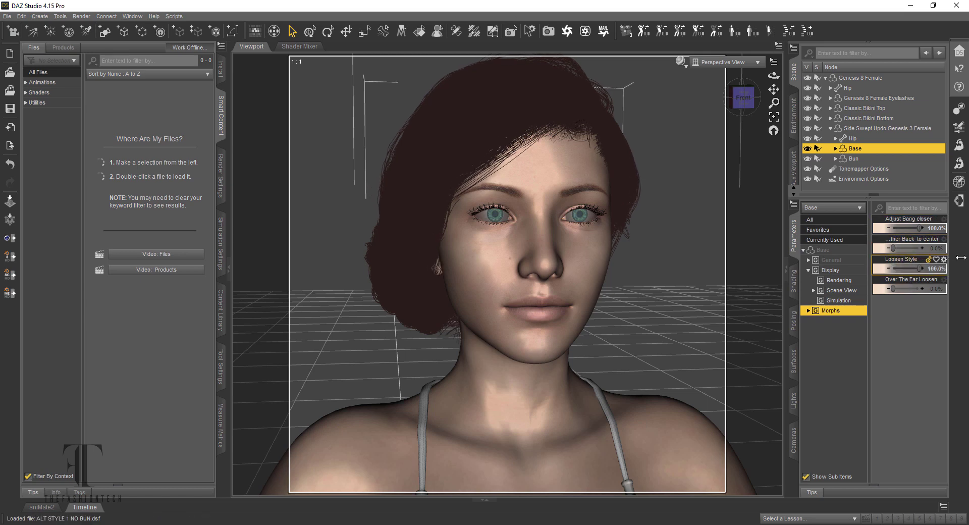
drag(894, 286, 924, 287)
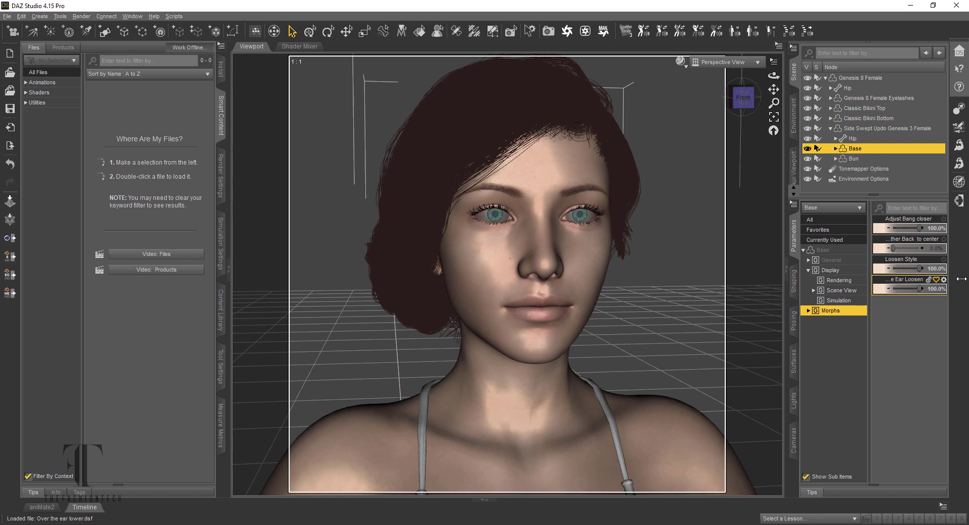
drag(919, 288, 910, 288)
Step: Filter the Base's general parameters for "tess" and set the first Line Tessellation Sides value to 3
click(835, 261)
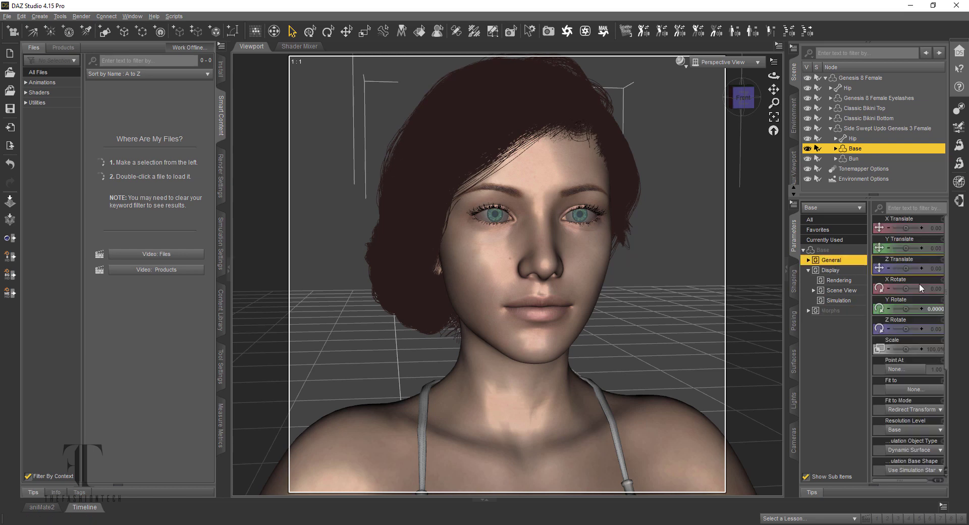
scroll(919, 292, down, 2)
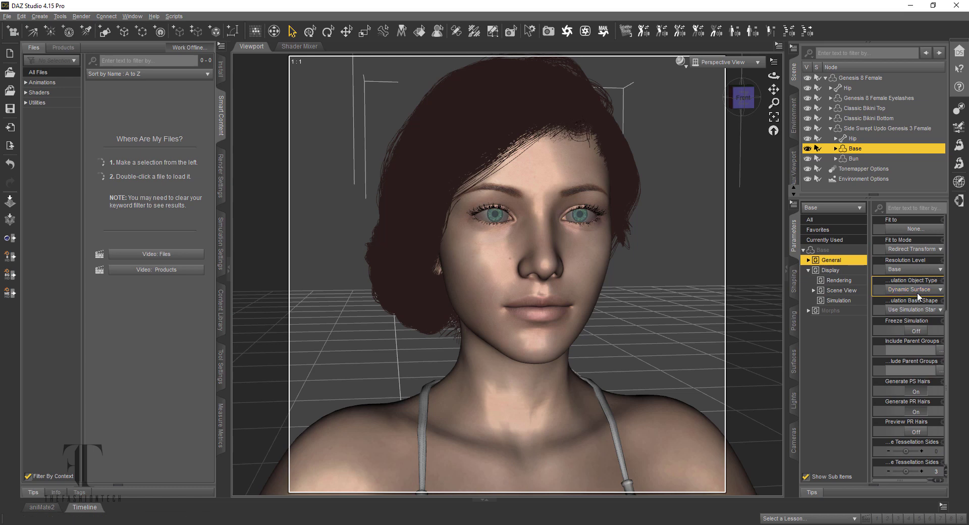
scroll(906, 424, up, 1)
click(912, 206)
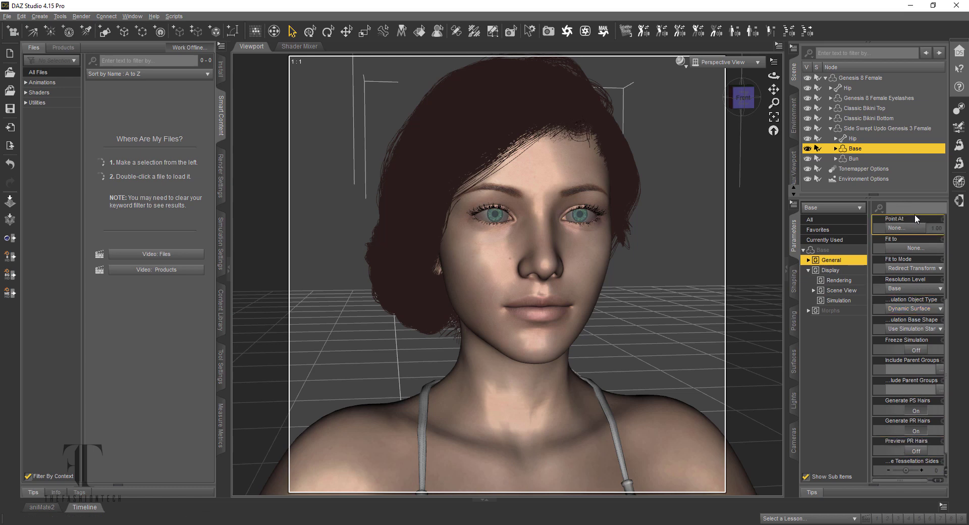
click(922, 222)
click(916, 207)
text(tess)
click(925, 240)
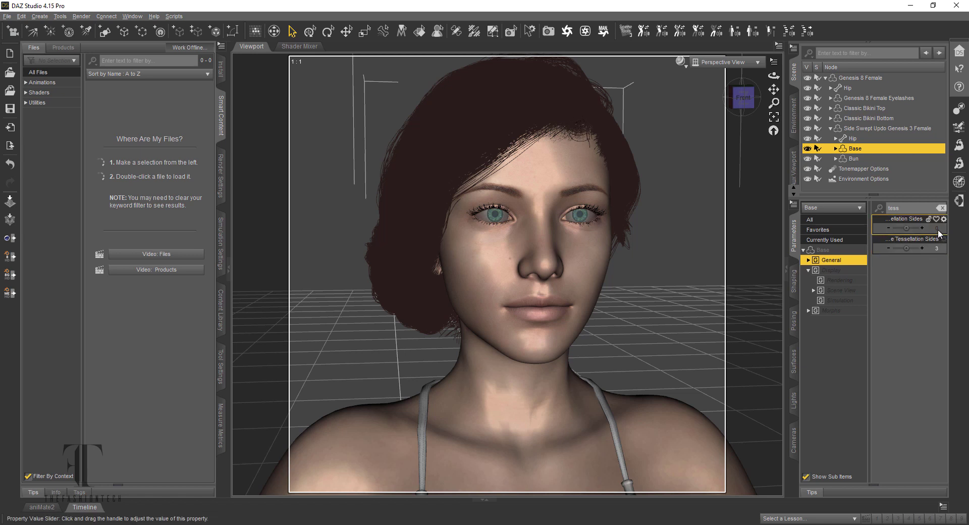
click(937, 229)
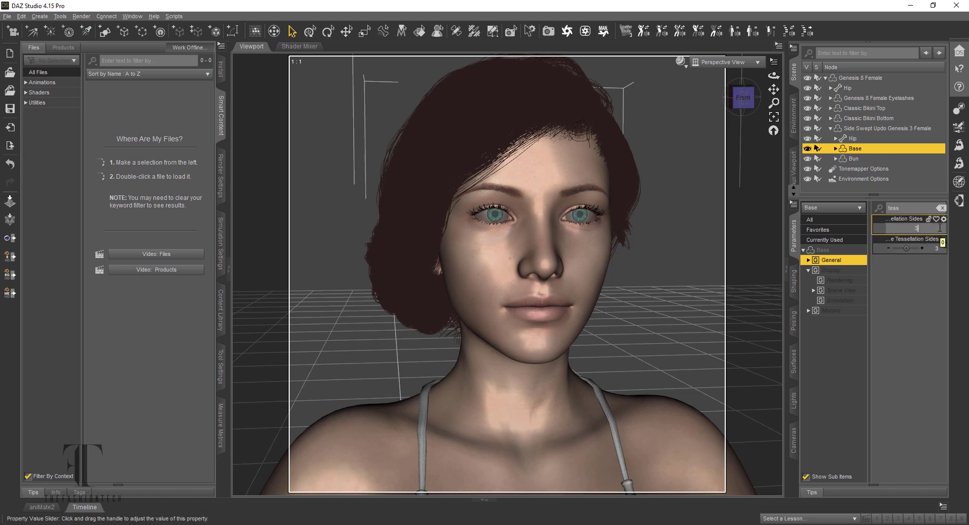
click(930, 280)
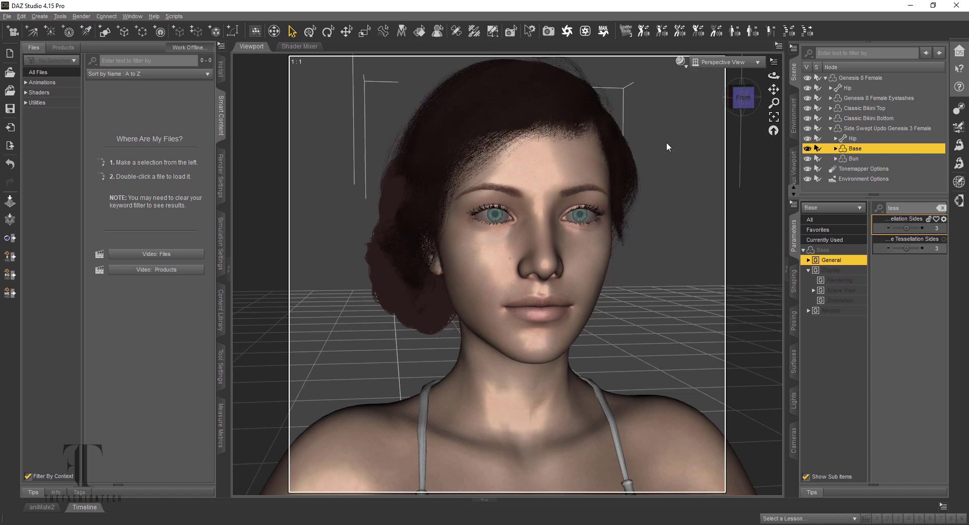
Step: Preview the updo in the NVIDIA Iray draw style from the front and from the figure's right side
click(680, 61)
click(705, 197)
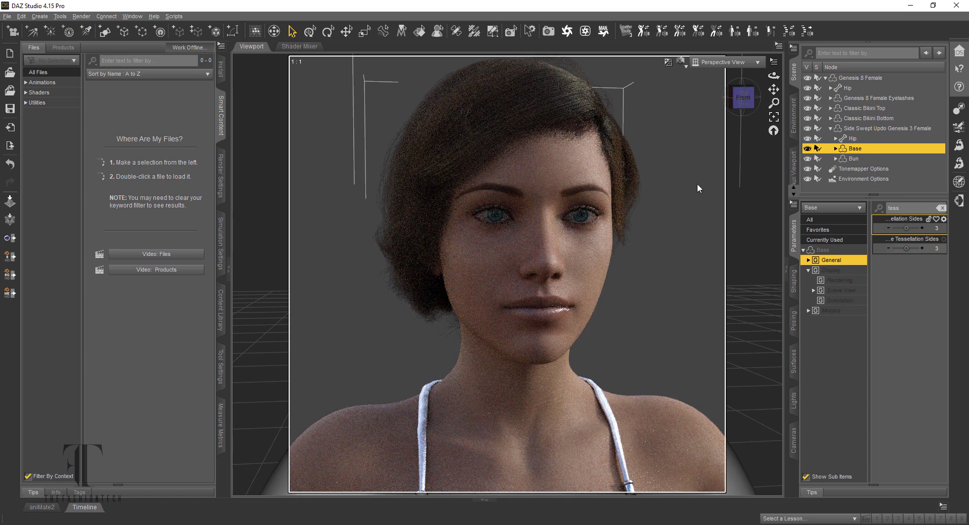
drag(743, 97, 719, 98)
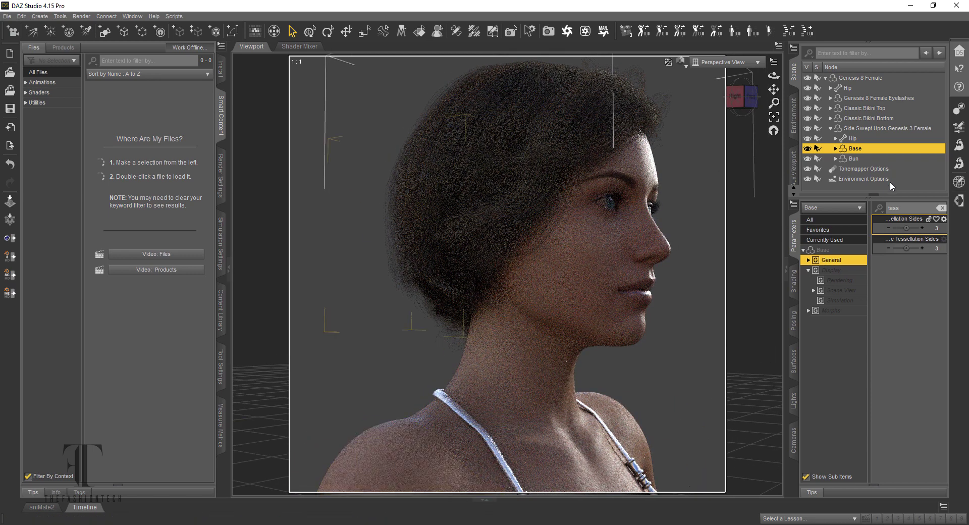
Step: Set the first Line Tessellation Sides value to 5 for both the updo's Base and its Bun
click(938, 228)
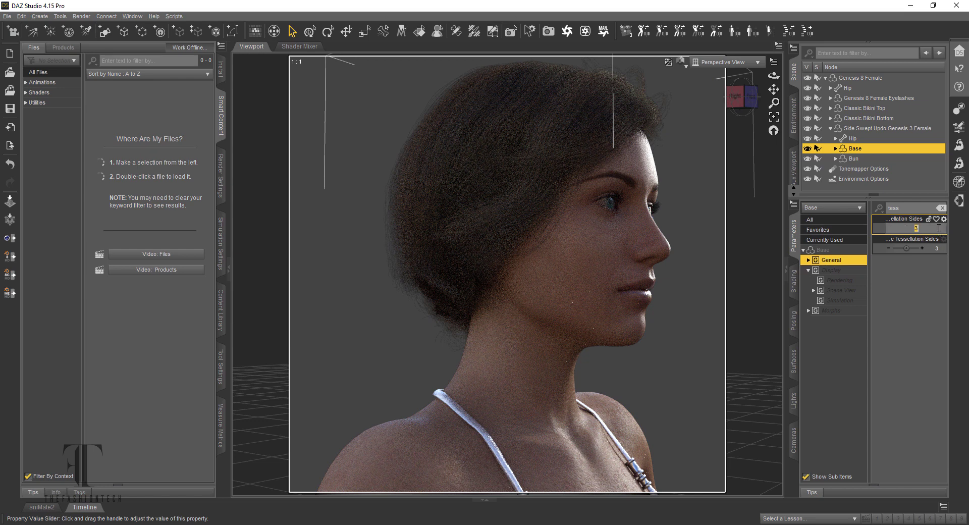
text(5)
key(Return)
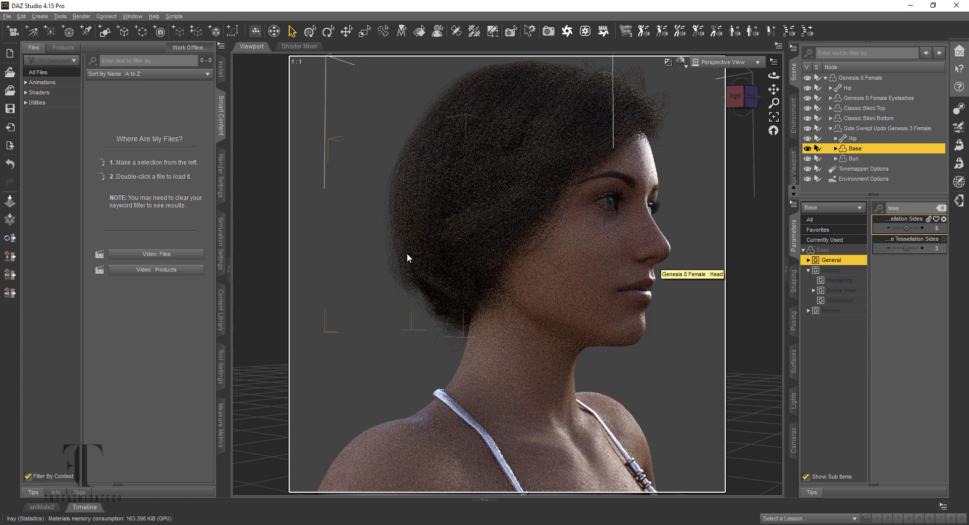
click(853, 159)
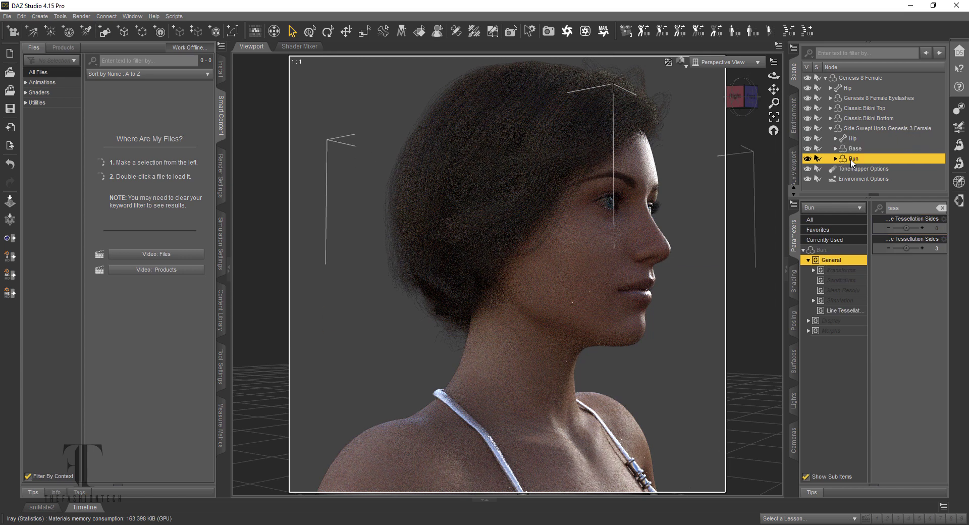
click(939, 229)
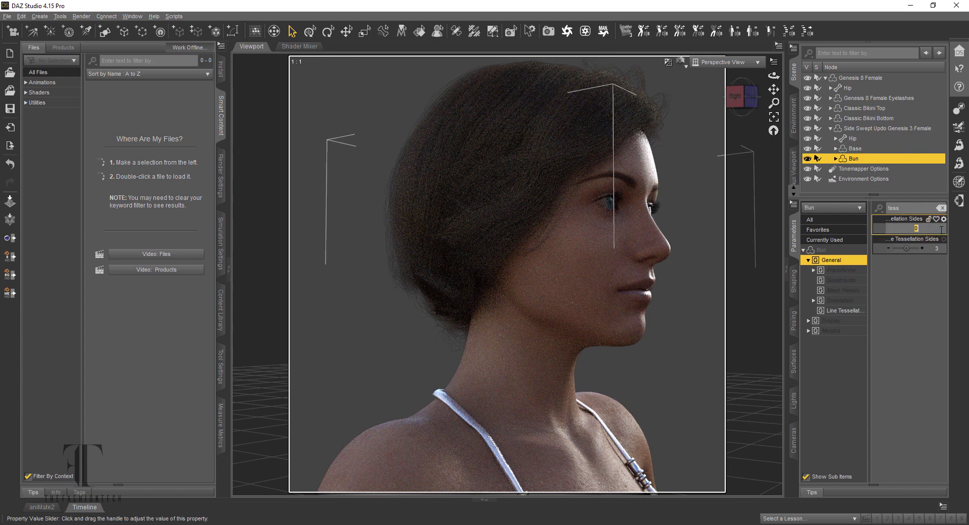
text(1)
key(Return)
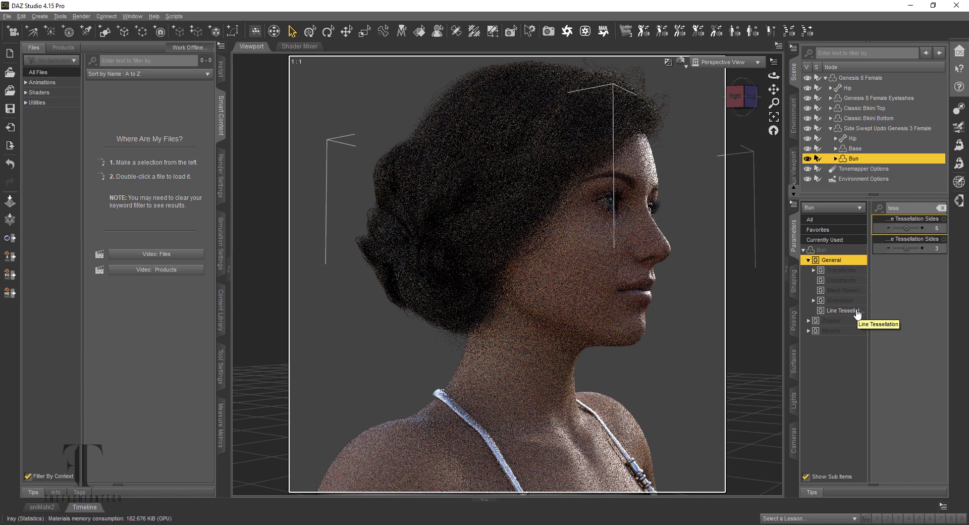
Step: View the updo from the front and the figure's left side, and delete it from the scene
click(744, 103)
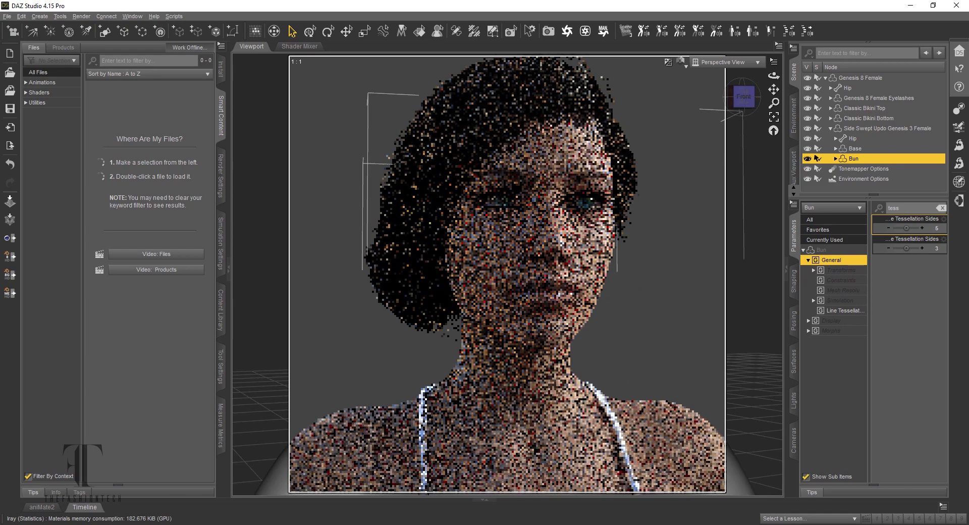
click(733, 97)
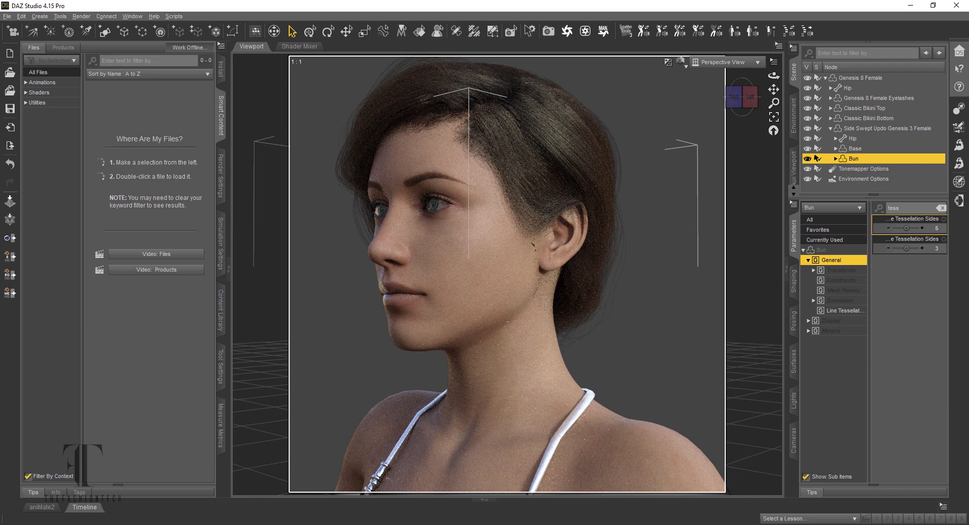
key(Delete)
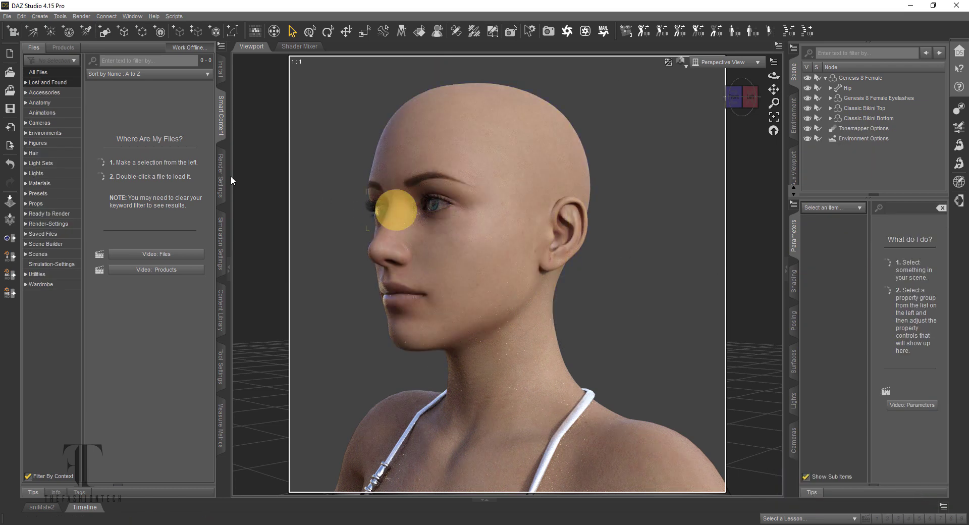
Step: Browse the hair assets compatible with Genesis 8 Female and load Top Updo Hair Genesis 8 Female onto the figure
click(41, 152)
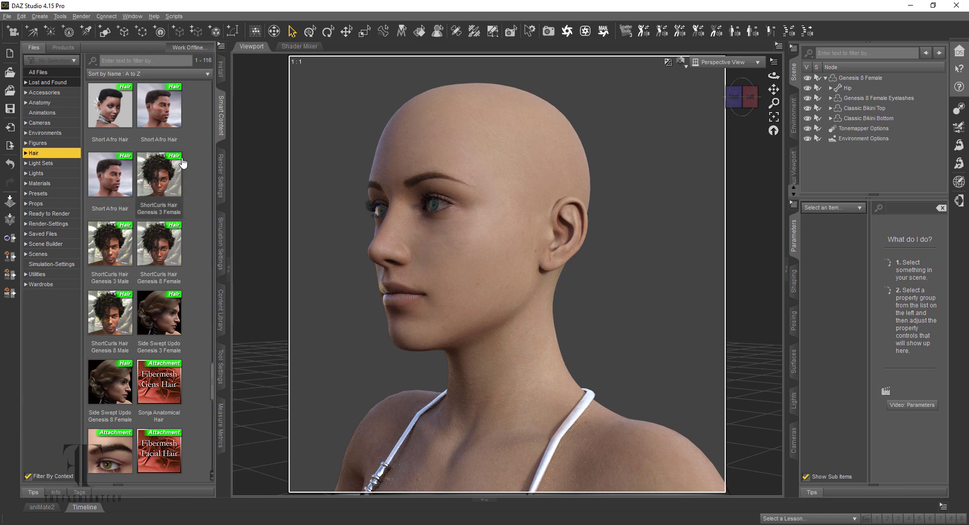
click(858, 77)
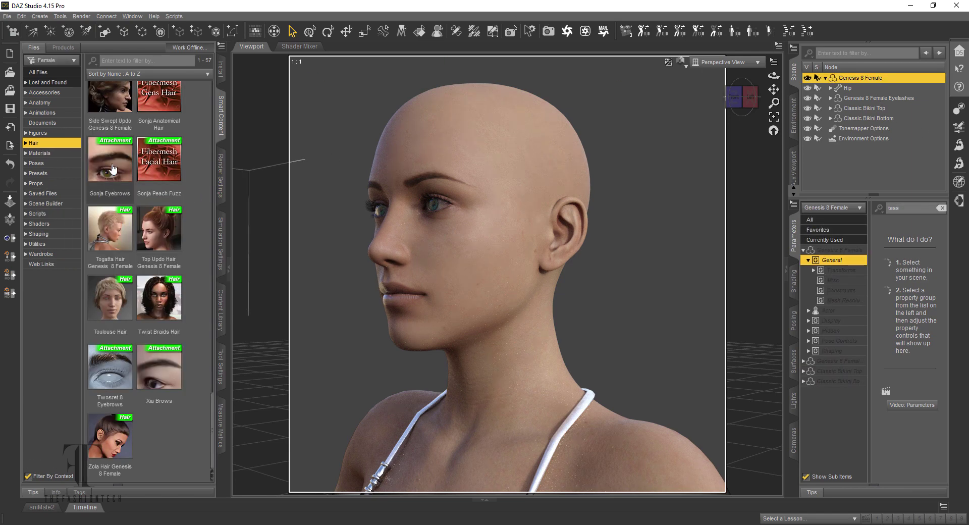
scroll(183, 204, down, 5)
scroll(183, 204, up, 5)
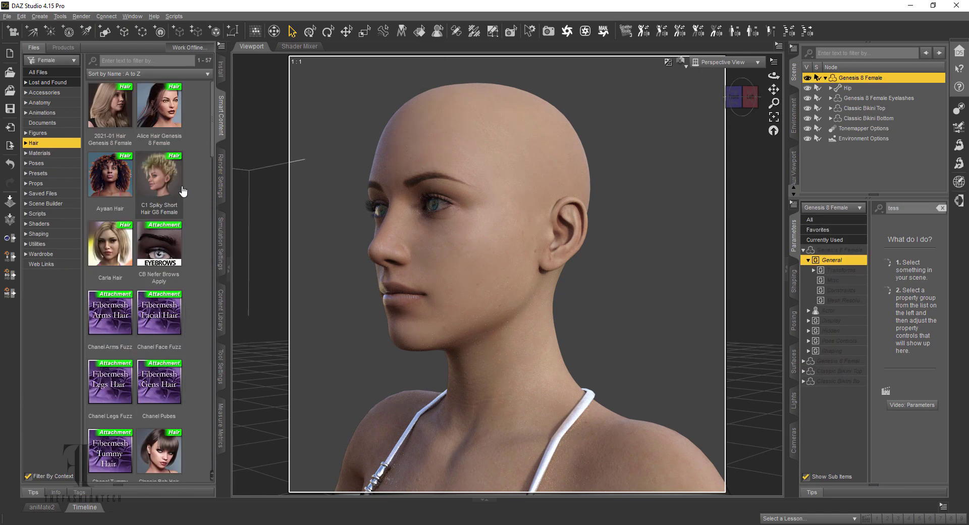
mouse_move(173, 115)
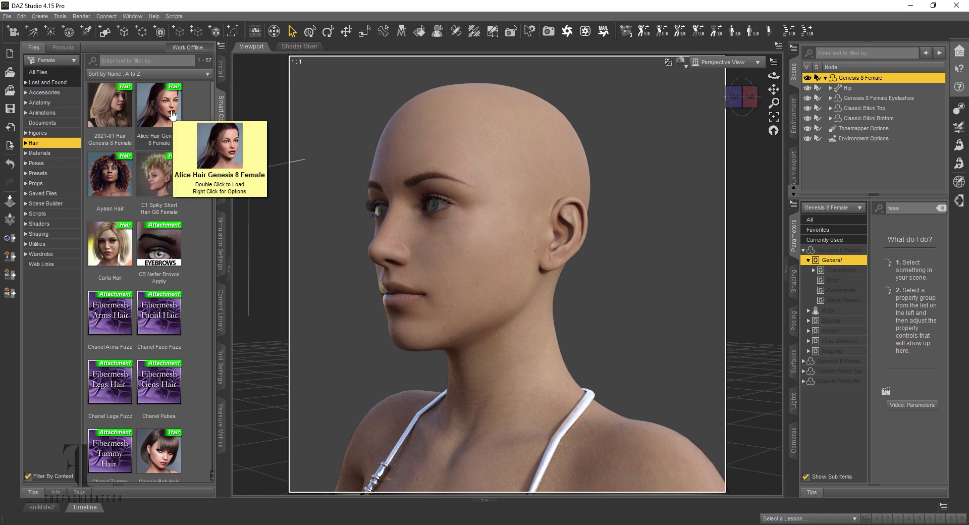
scroll(135, 296, down, 5)
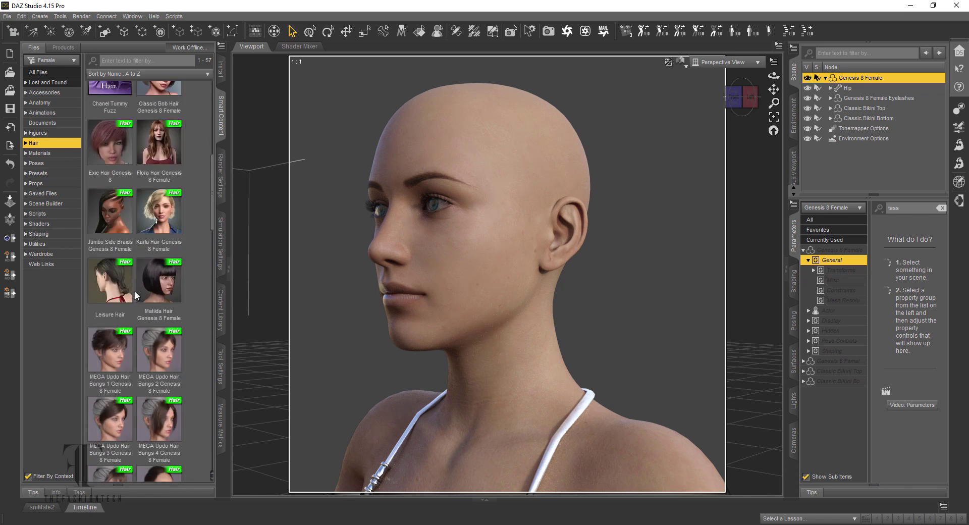
scroll(135, 296, down, 6)
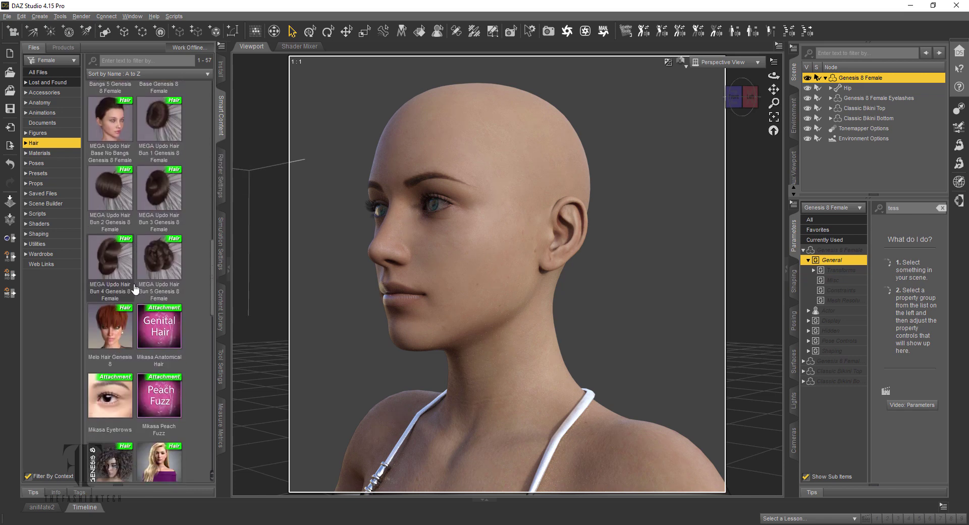
scroll(135, 289, down, 1)
scroll(140, 288, down, 3)
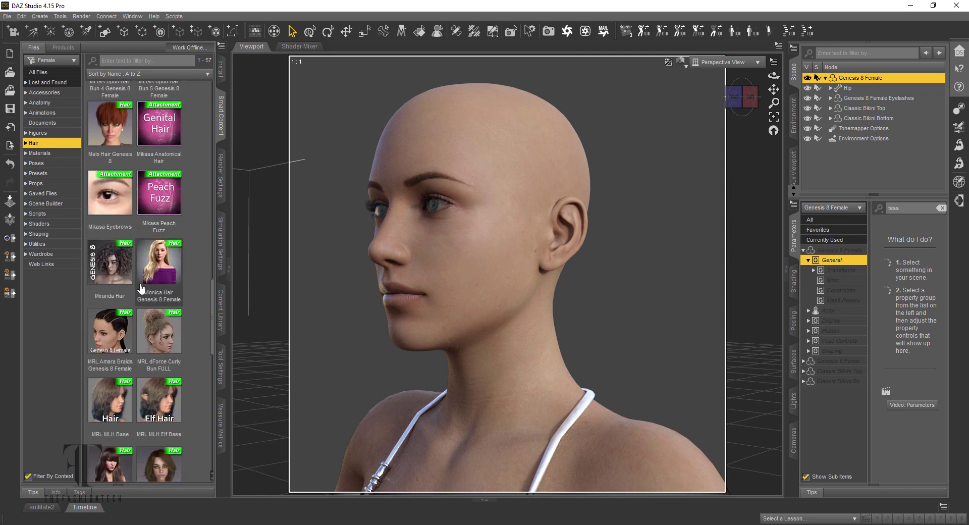
scroll(142, 288, down, 3)
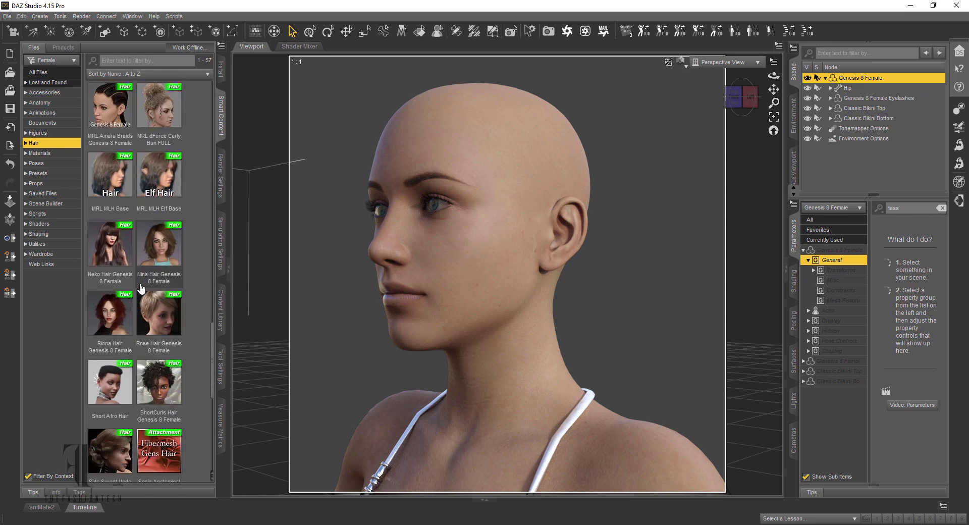
scroll(141, 288, down, 3)
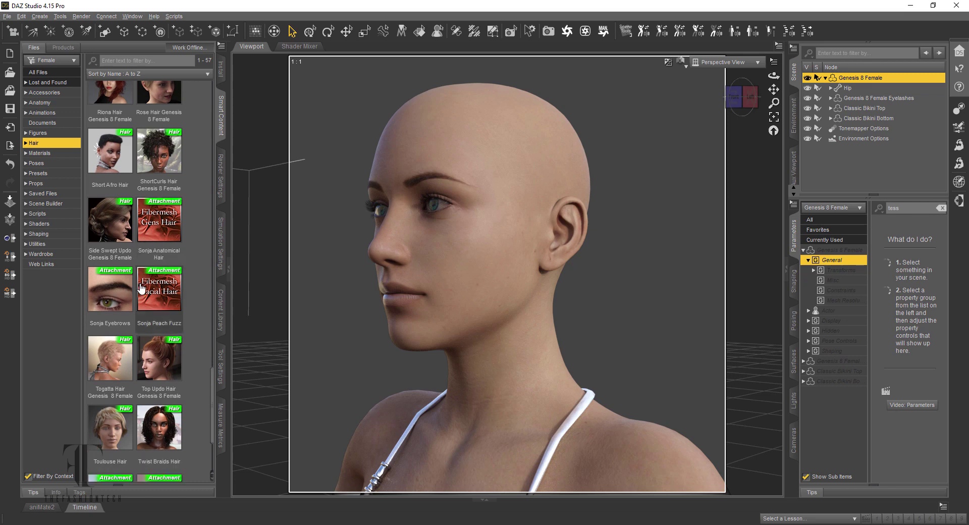
scroll(141, 288, down, 2)
double_click(167, 235)
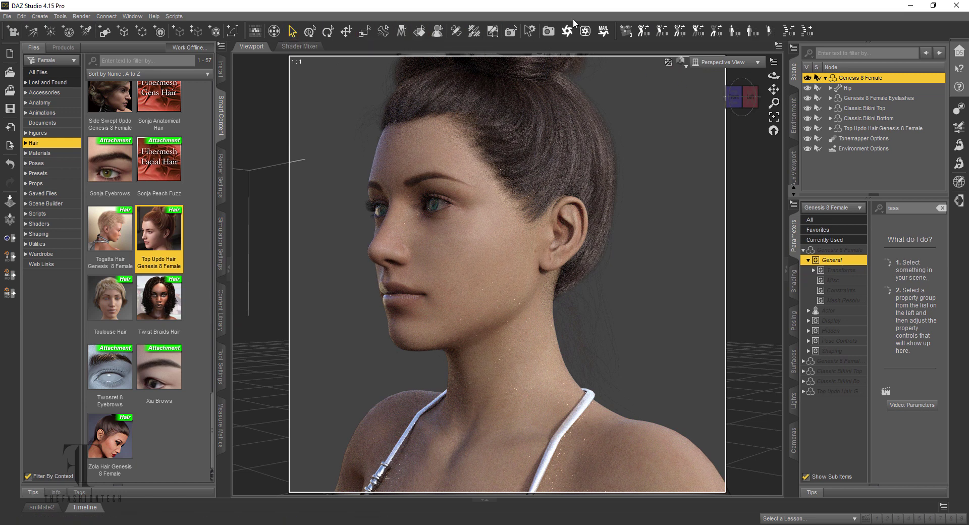
Step: Spot render the area around the head to check the Top Updo Hair
click(508, 33)
drag(339, 88, 566, 231)
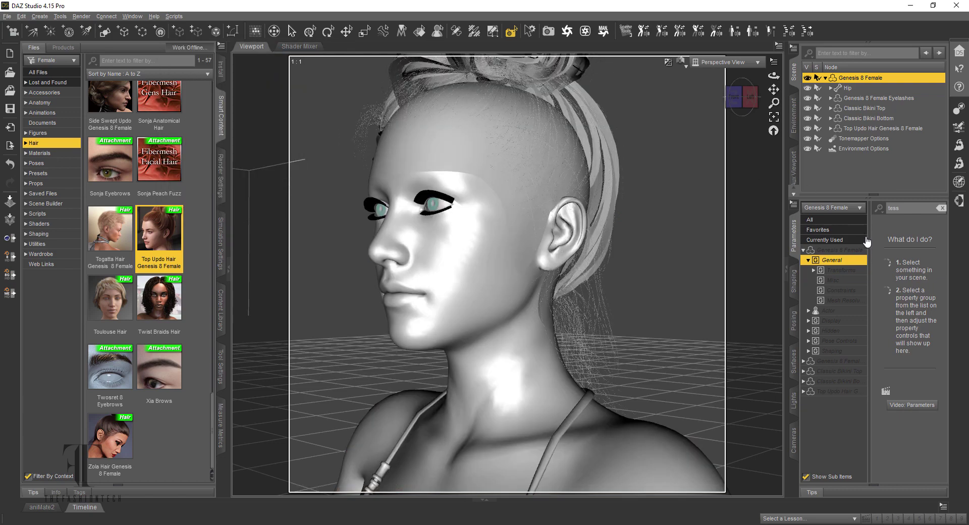
Step: Show the currently used parameters of Genesis 8 Female and clear the "tess" filter
click(851, 79)
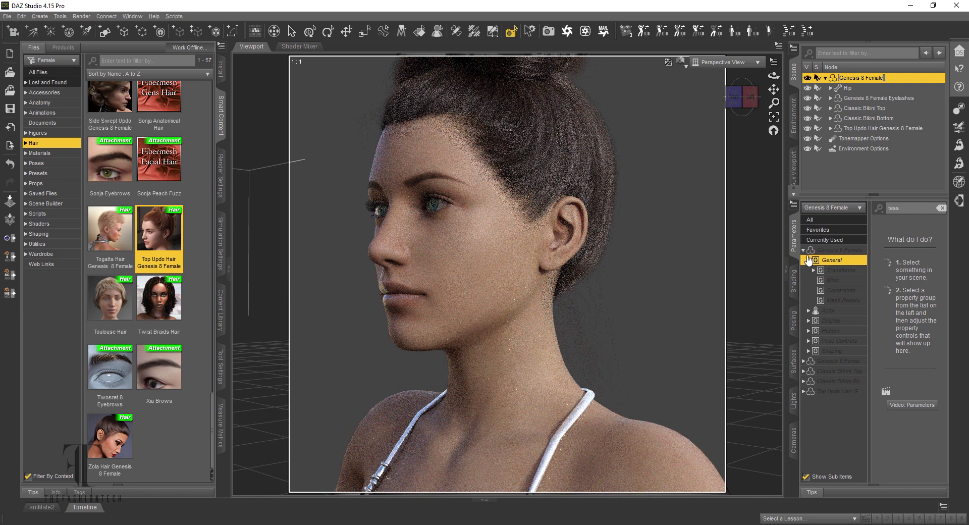
click(794, 280)
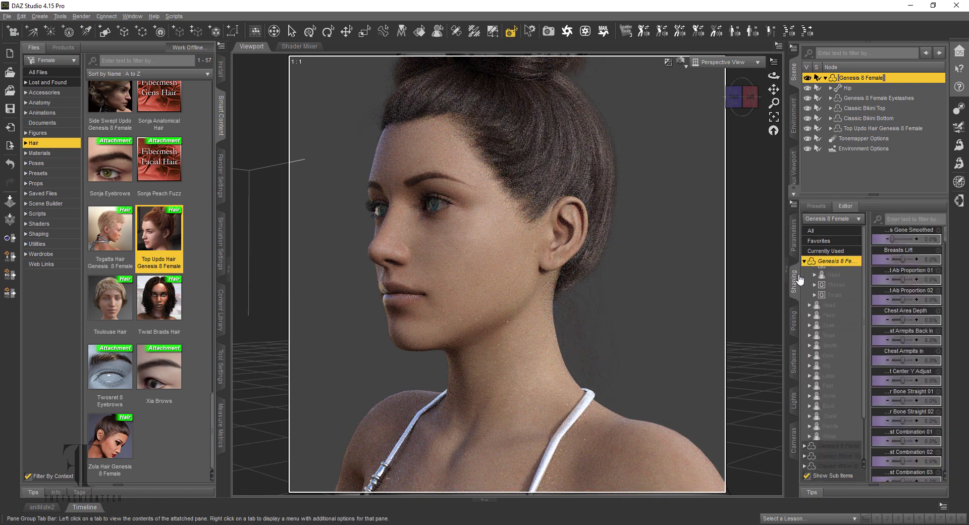
click(805, 260)
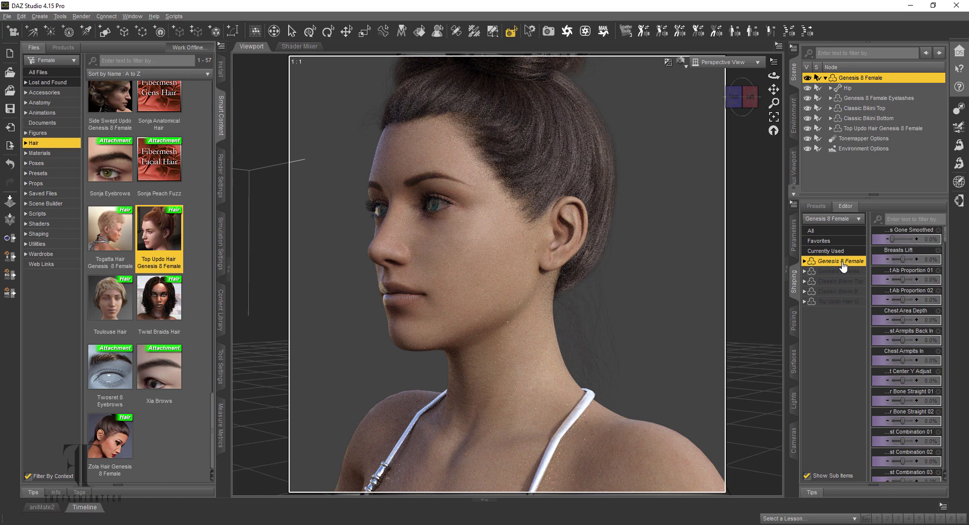
click(794, 249)
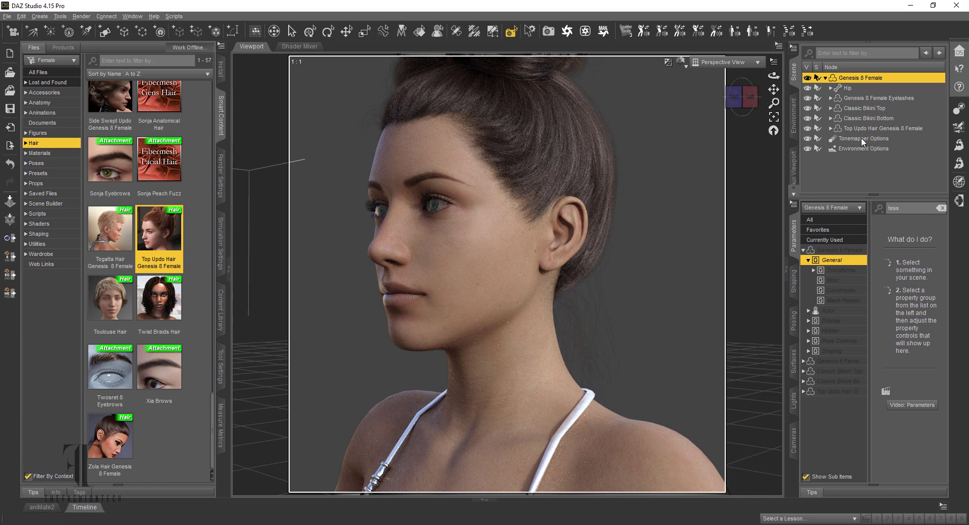
click(840, 240)
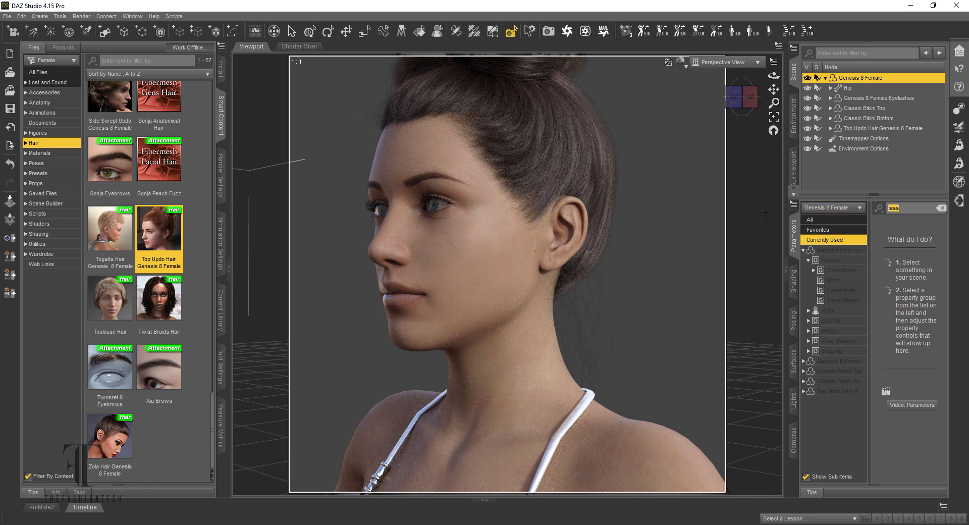
key(BackSpace)
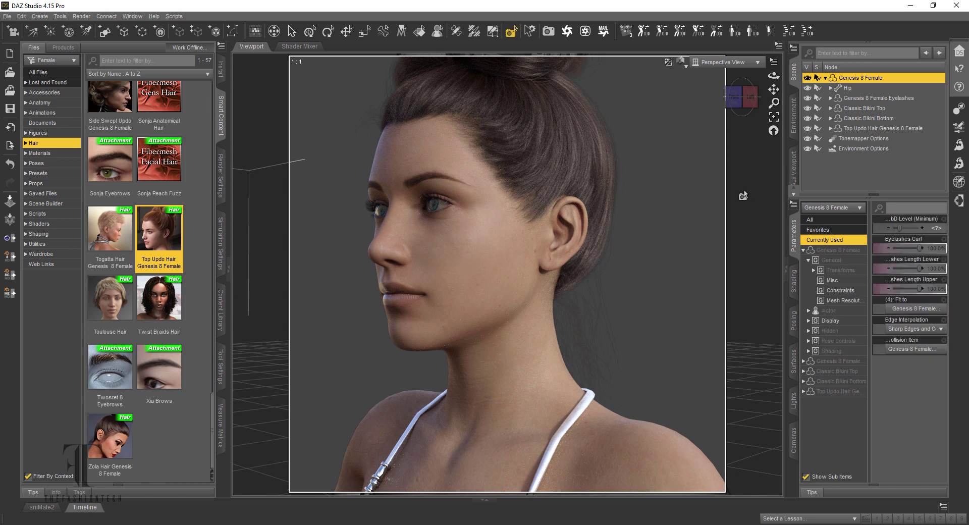
Step: Look through Genesis 8 Female's Actor morphs, examining the People, Head and Full Body groups for a character head shape
click(808, 260)
click(833, 270)
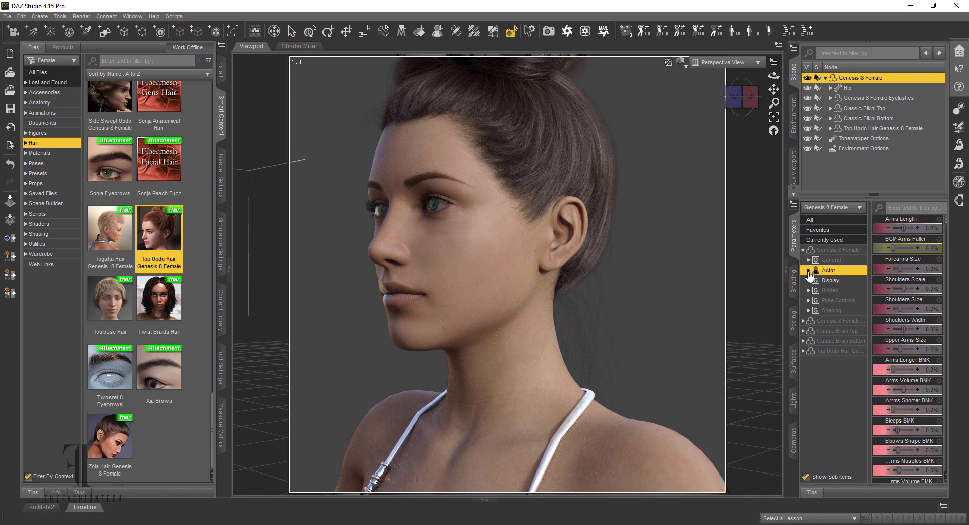
click(808, 270)
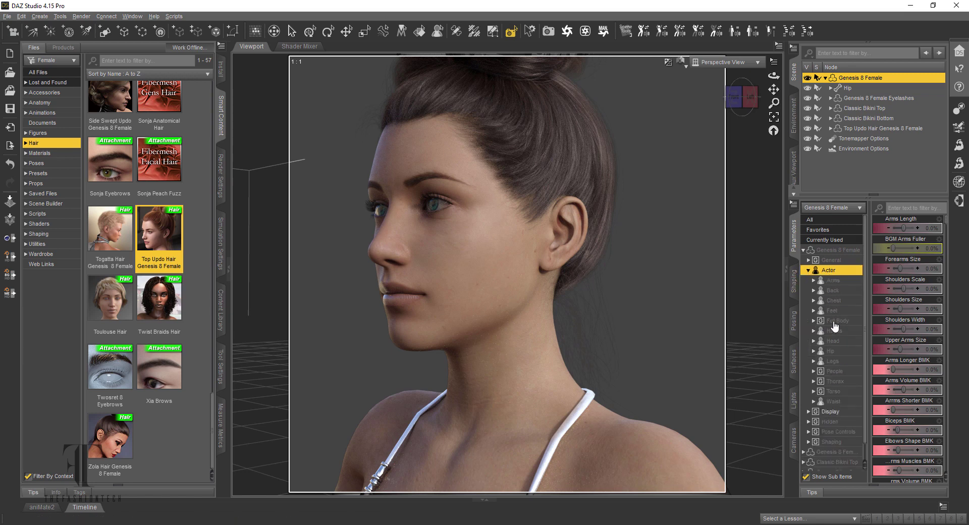
click(839, 372)
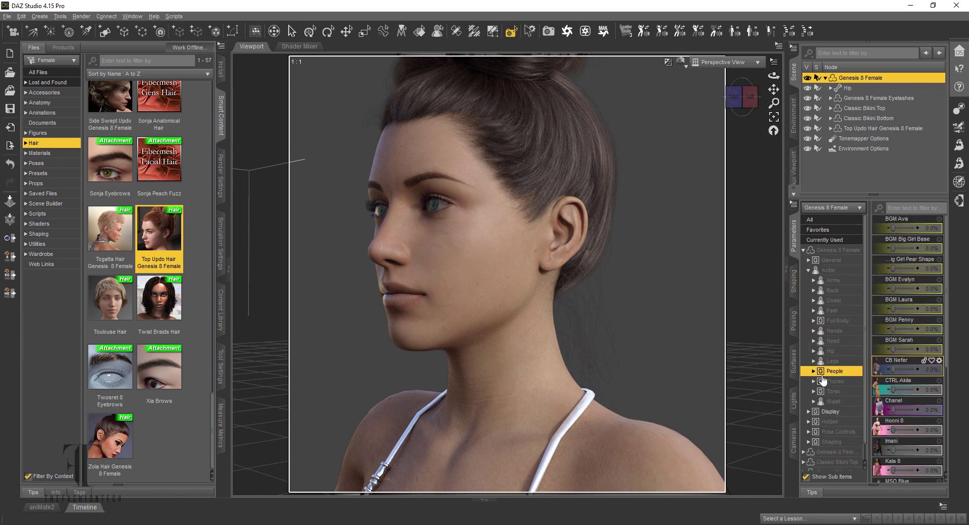
double_click(821, 374)
scroll(828, 378, down, 1)
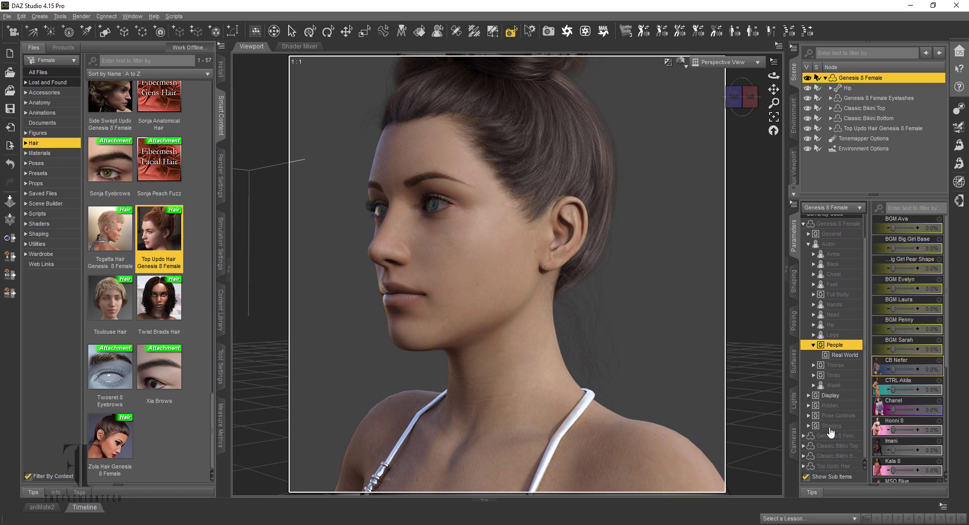
click(833, 316)
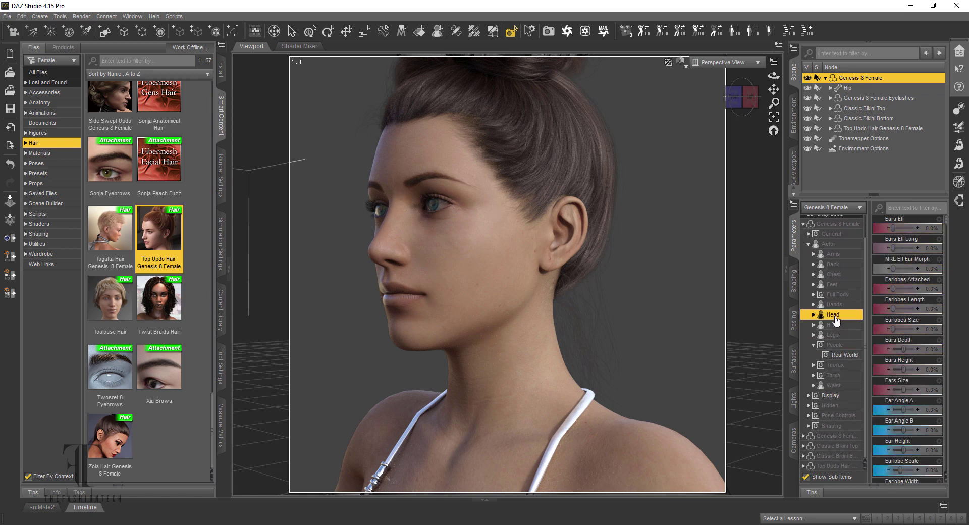
scroll(893, 310, down, 10)
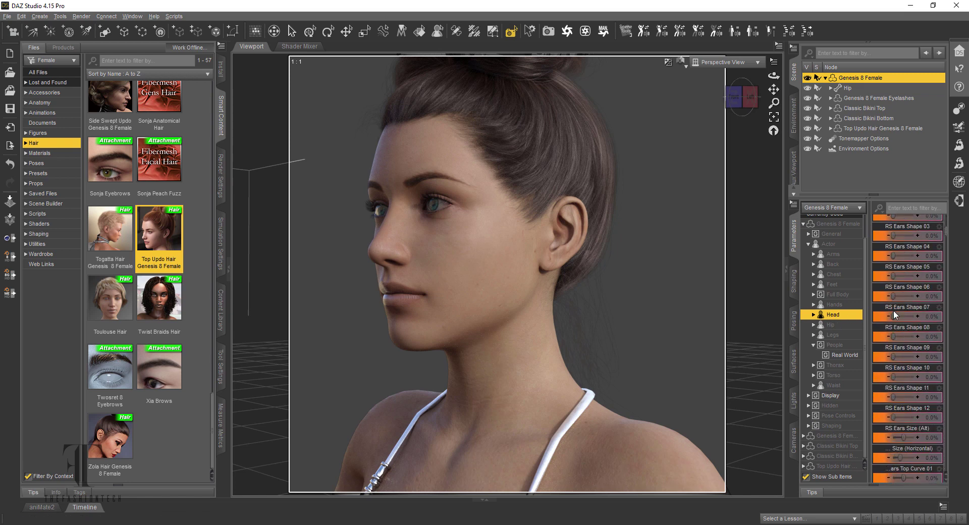
scroll(901, 312, down, 15)
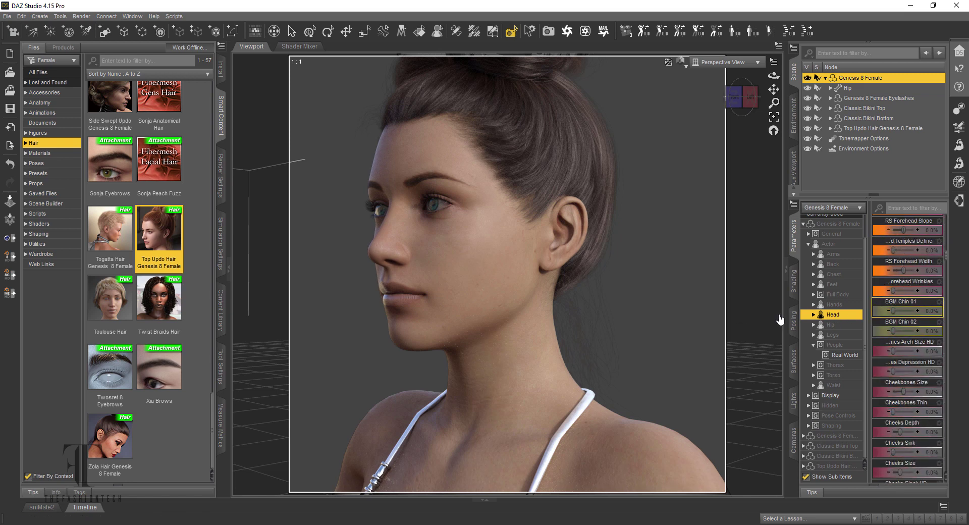
click(838, 294)
click(813, 295)
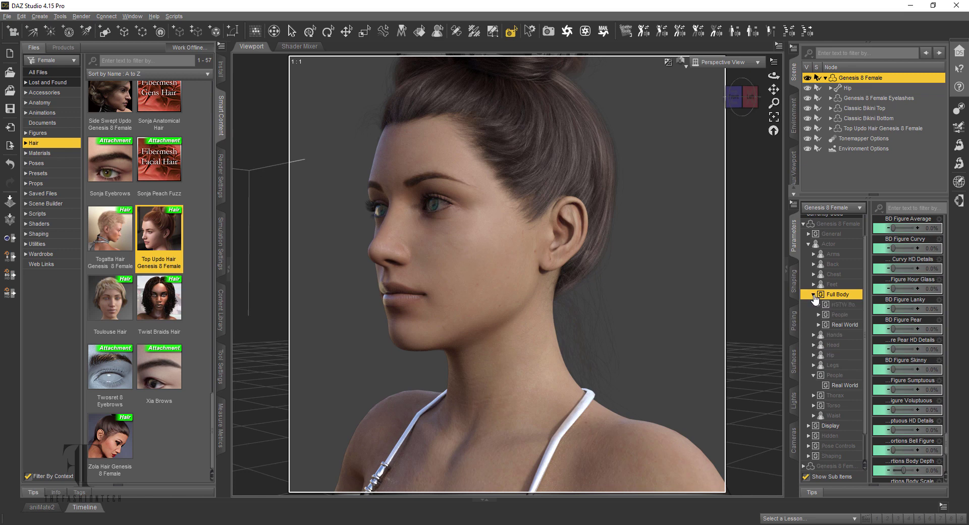
click(835, 313)
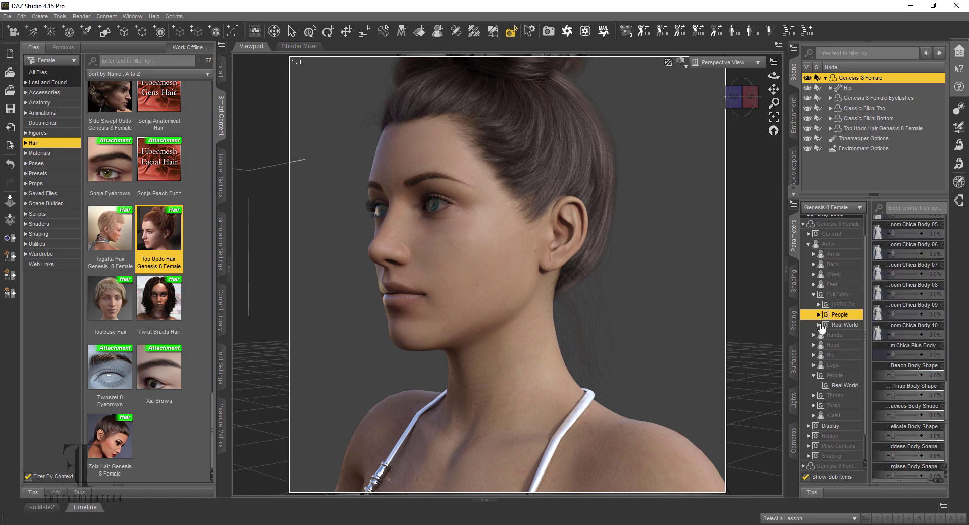
click(819, 325)
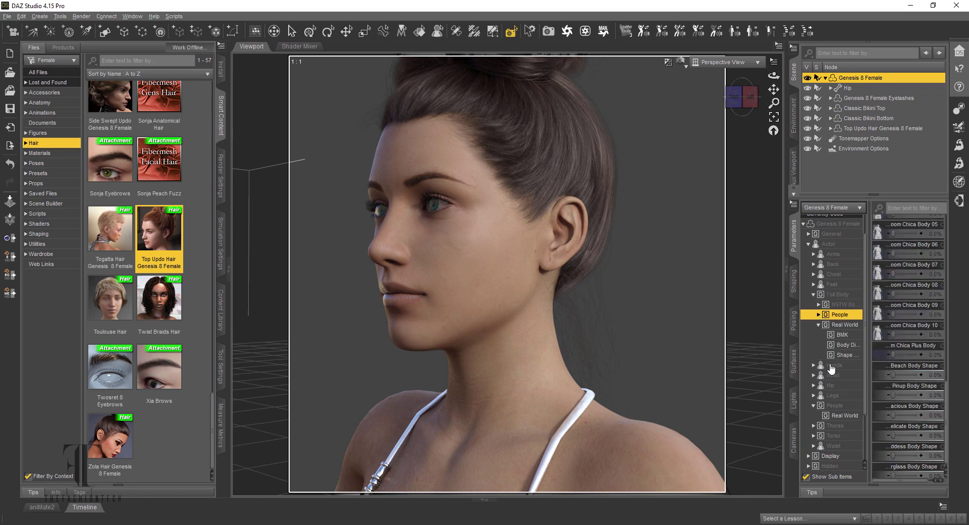
Step: Set Genesis 8 Female's Mikasa Head and Mikasa Head Alt morphs to 100%
click(832, 375)
scroll(916, 334, down, 3)
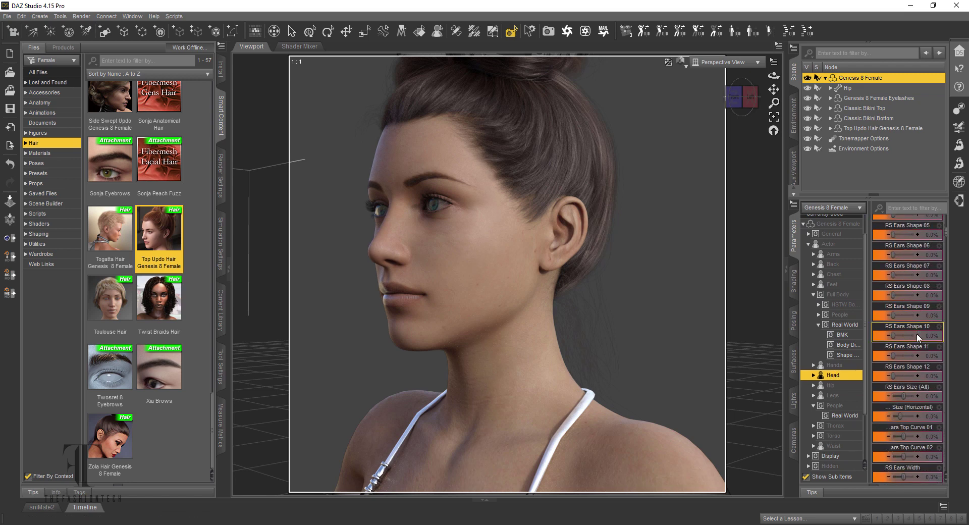
scroll(916, 335, down, 4)
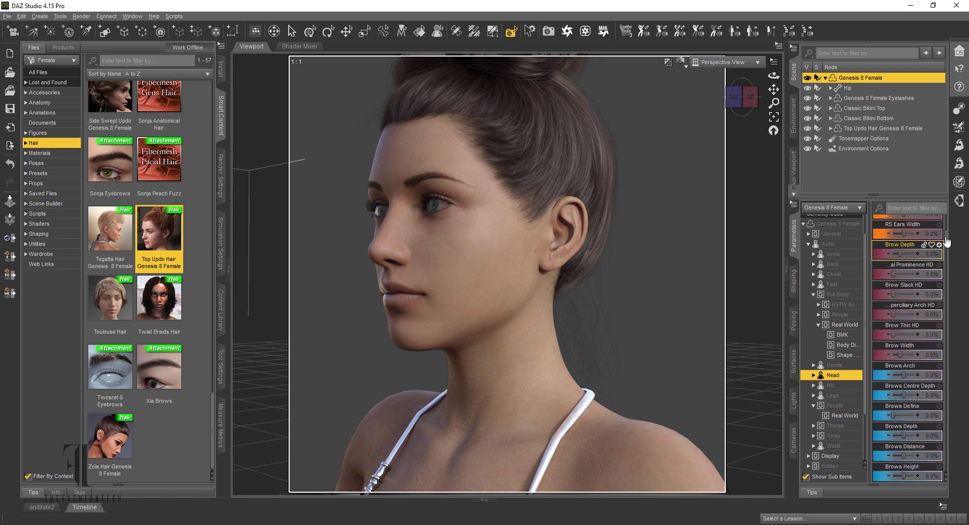
drag(947, 243, 960, 450)
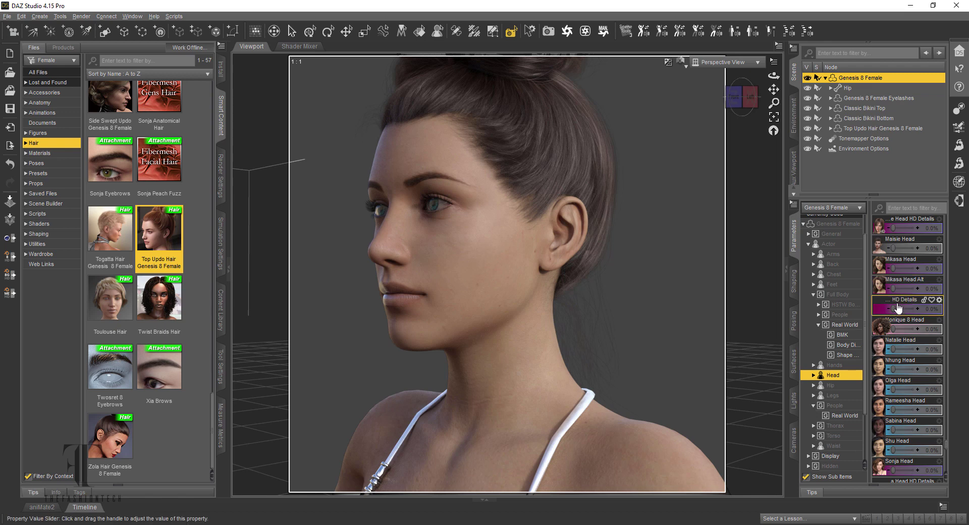
drag(893, 284, 952, 285)
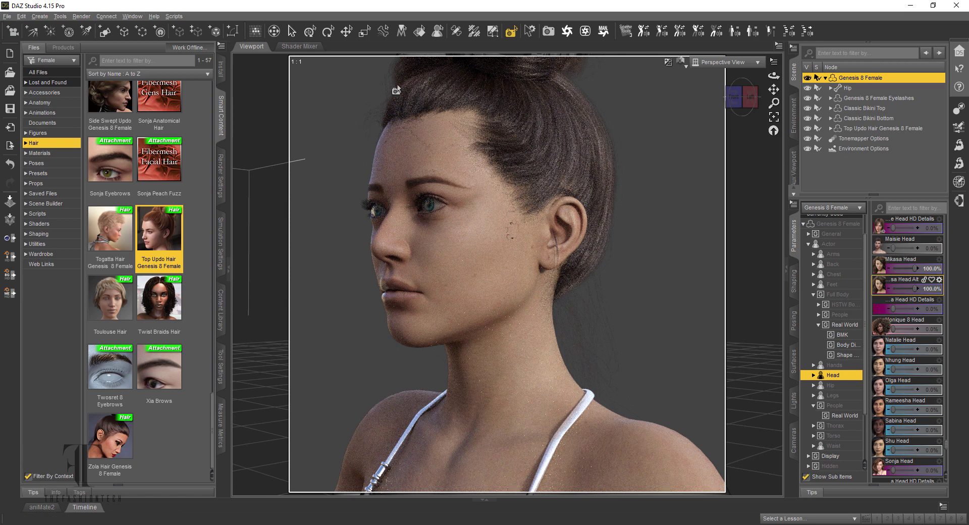
key(ctrl+r)
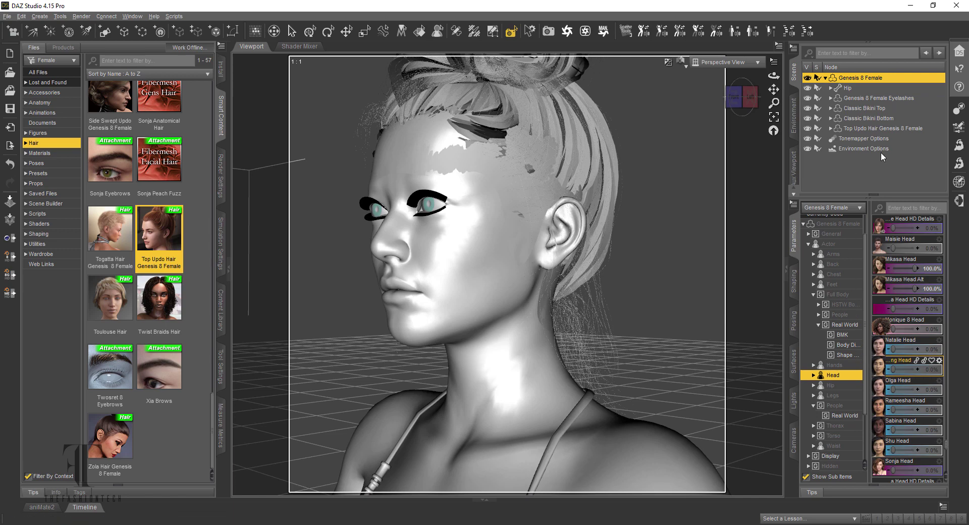
Step: Widen the parameter area and set the Top Updo Hair's FHMAiko8 head morph to 37.4%
click(878, 128)
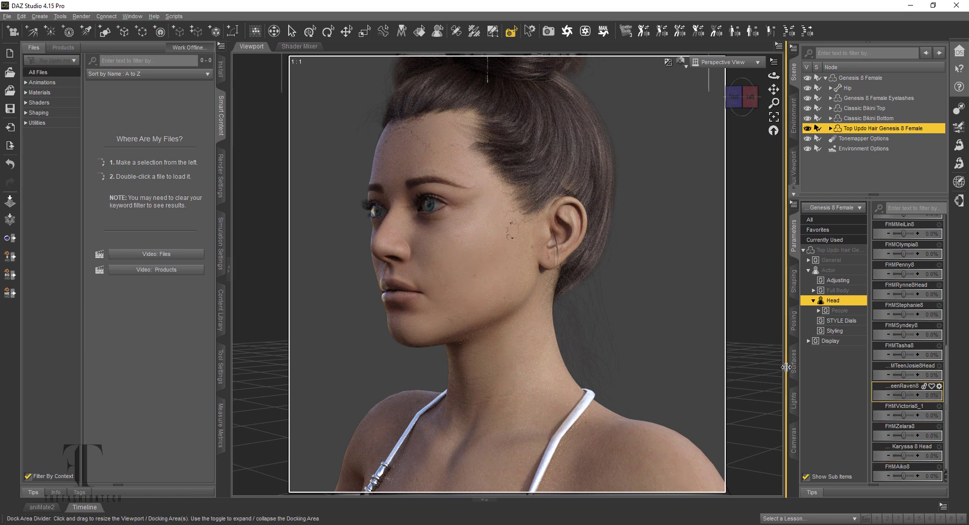
drag(786, 367, 697, 365)
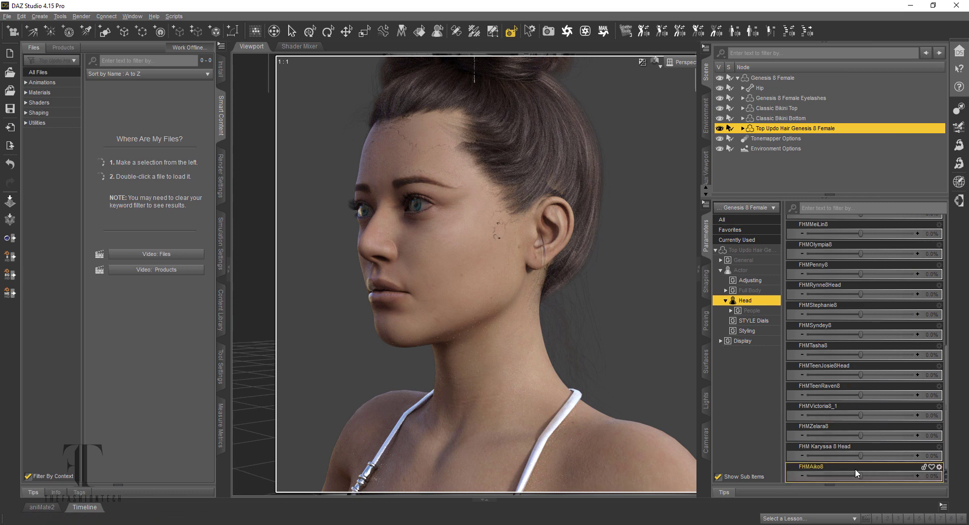
drag(860, 477, 884, 470)
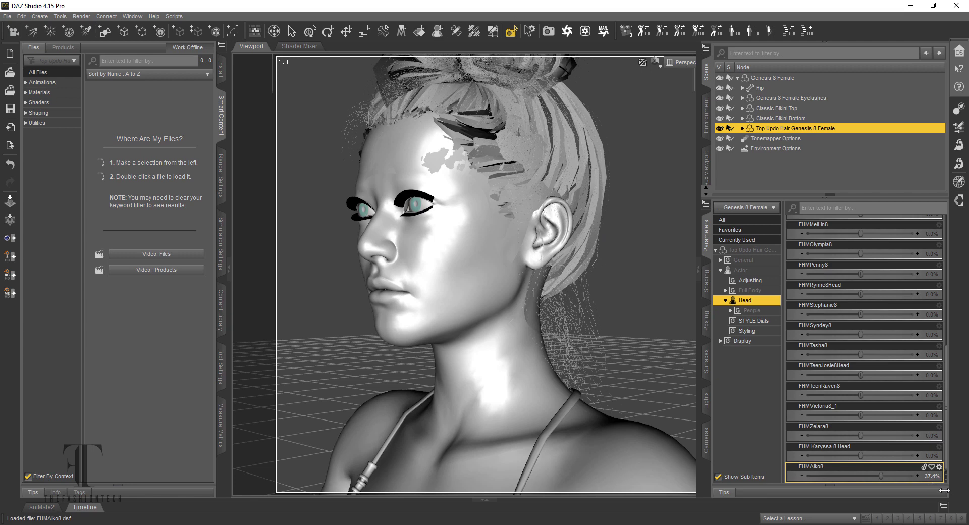
Step: Try the Top Updo Hair's FHMAiko8 head morph at 100%, -100% and -20%, and settle on 3.7%
drag(944, 490, 941, 490)
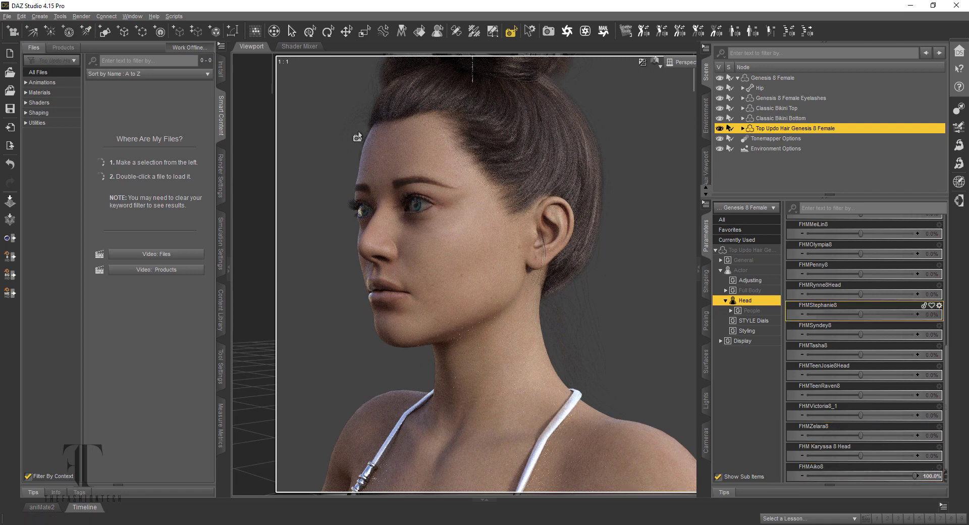
drag(311, 104, 549, 247)
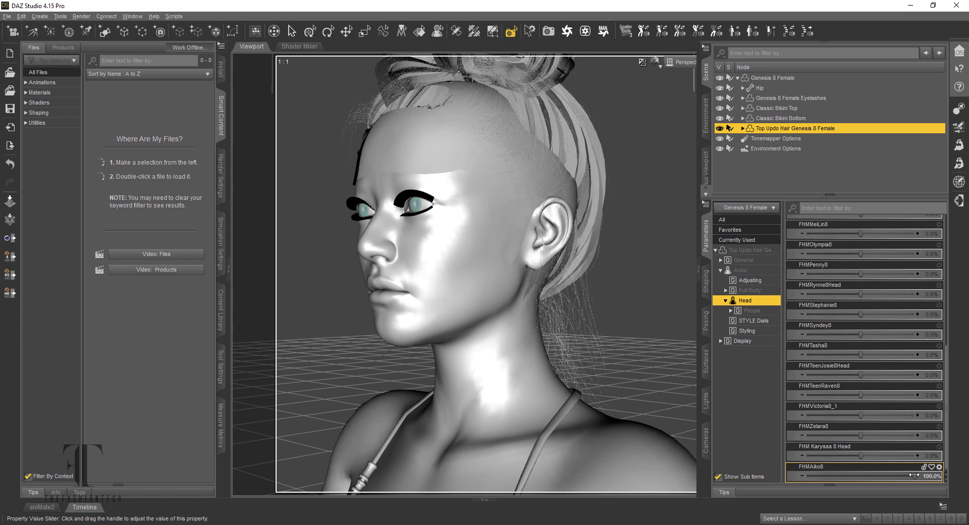
drag(915, 476, 751, 485)
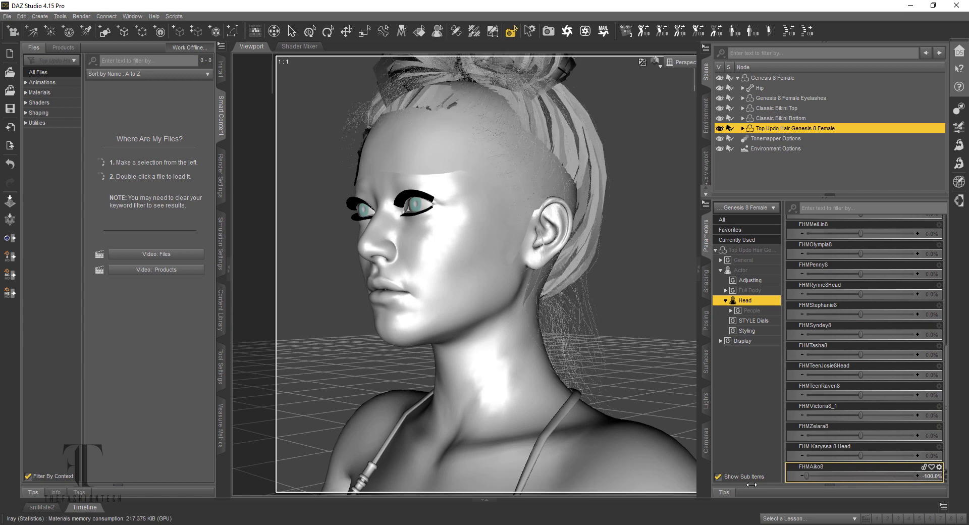
click(849, 483)
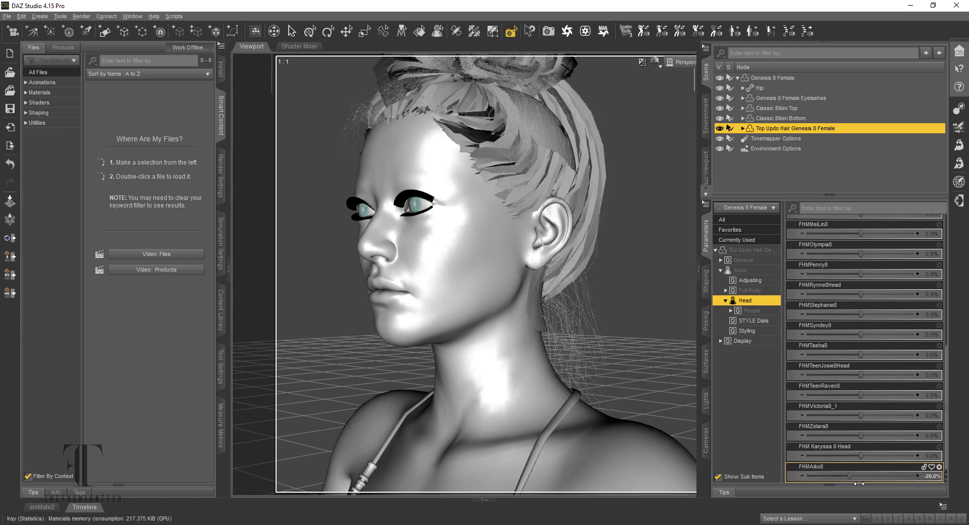
mouse_move(859, 483)
mouse_down()
mouse_move(869, 484)
mouse_move(860, 485)
mouse_up()
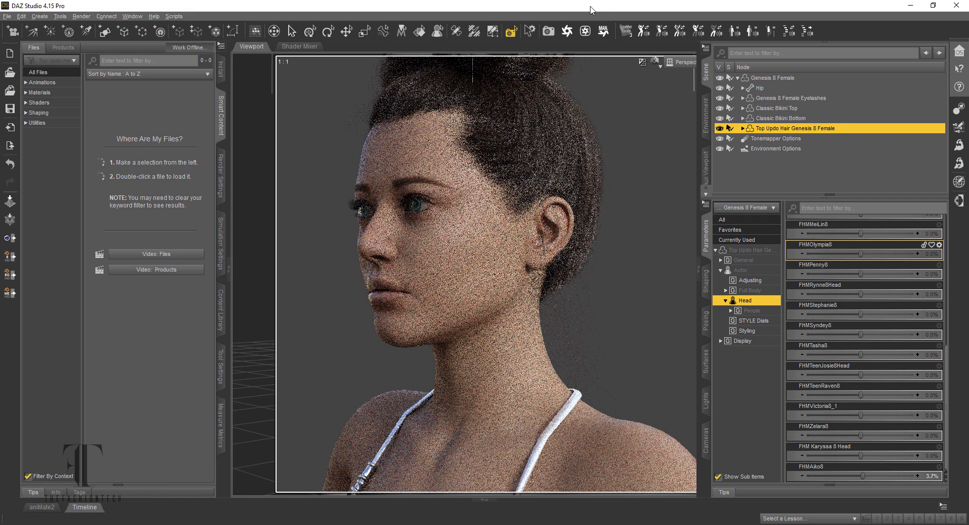
Step: Switch the viewport draw style to Texture Shaded and inspect the hair fit around the forehead and ear
click(656, 62)
click(668, 156)
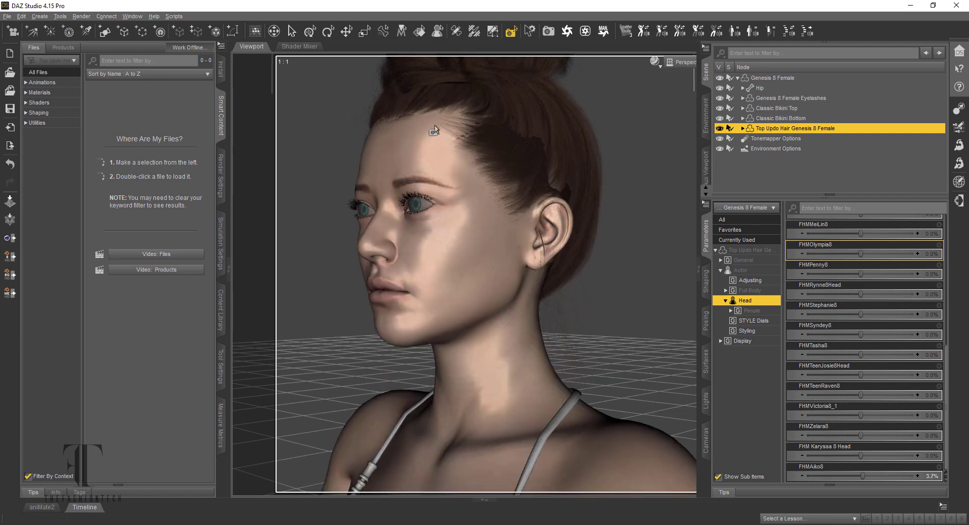
scroll(461, 137, up, 3)
scroll(461, 137, down, 1)
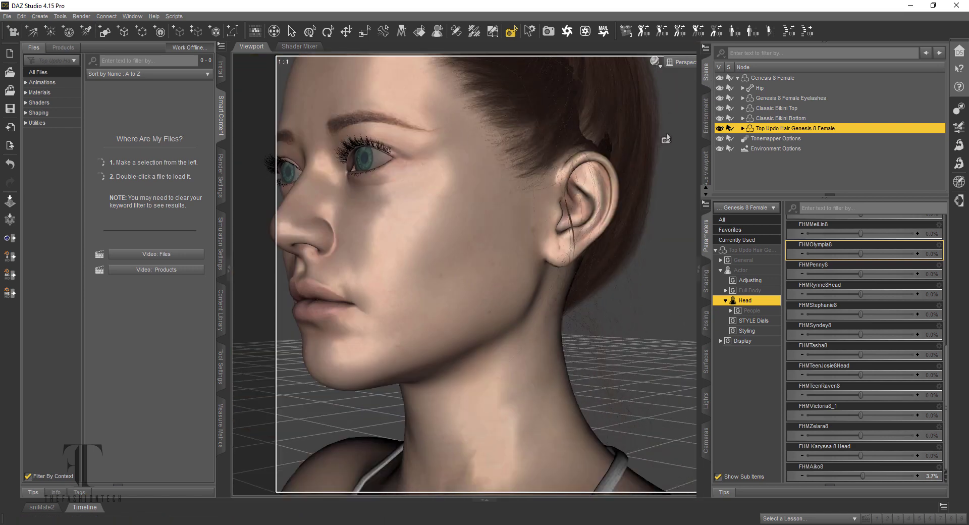
scroll(668, 135, down, 2)
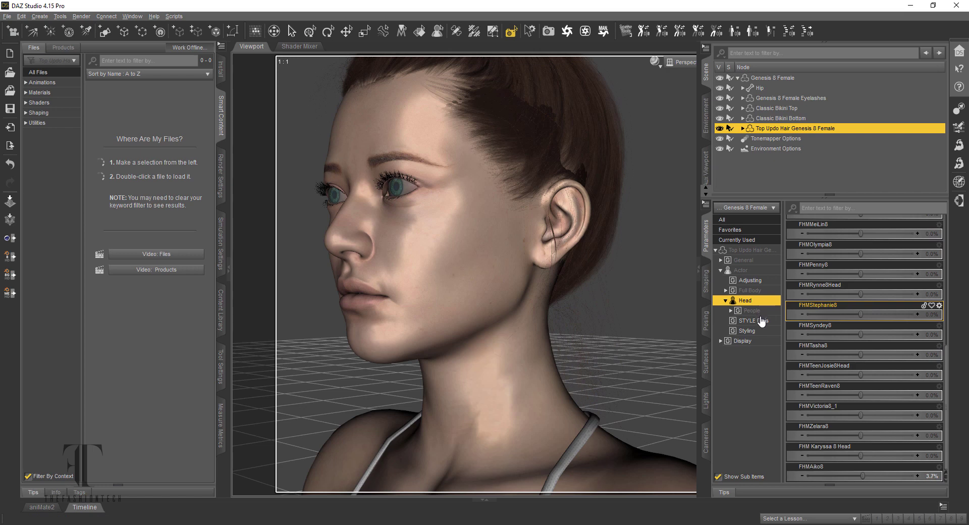
Step: Set the Top Updo Hair's Adjust-HeadSize morph in the Adjusting group to 10%
click(759, 282)
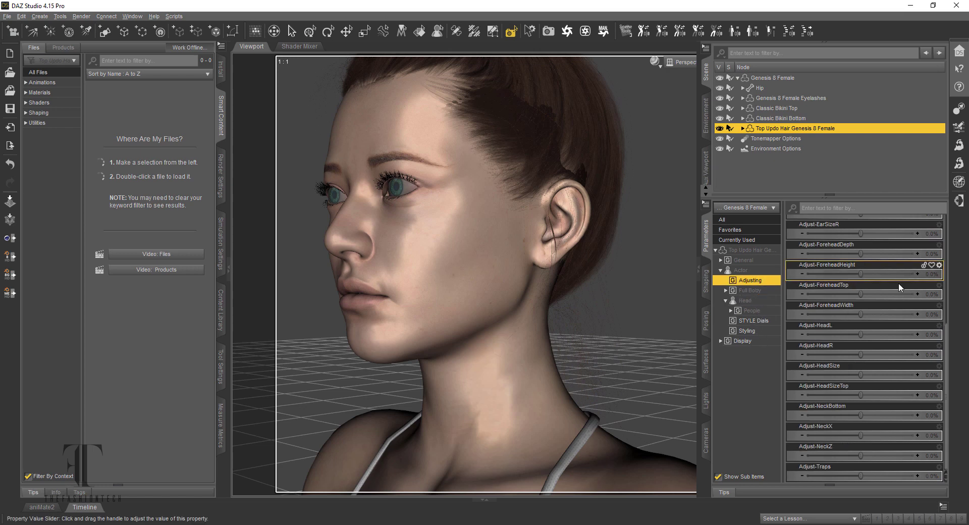
click(932, 375)
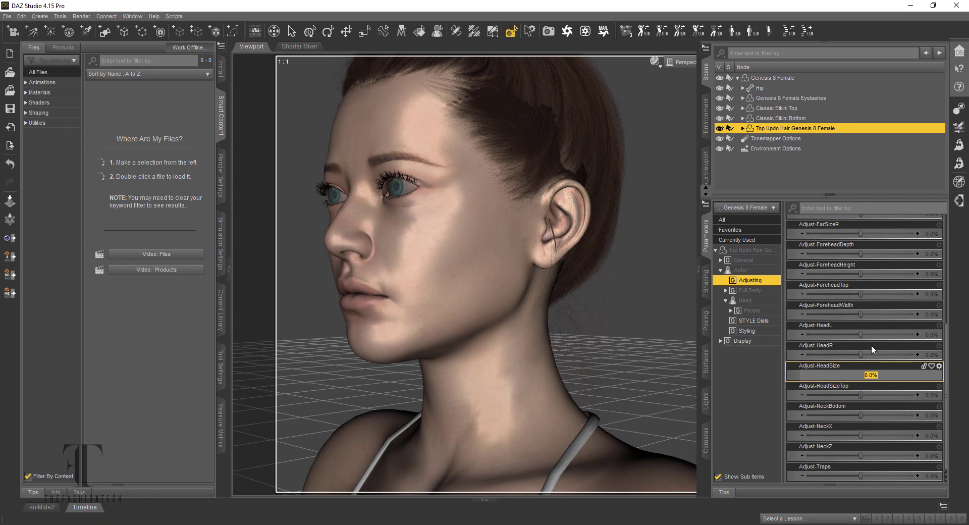
text(10)
key(Return)
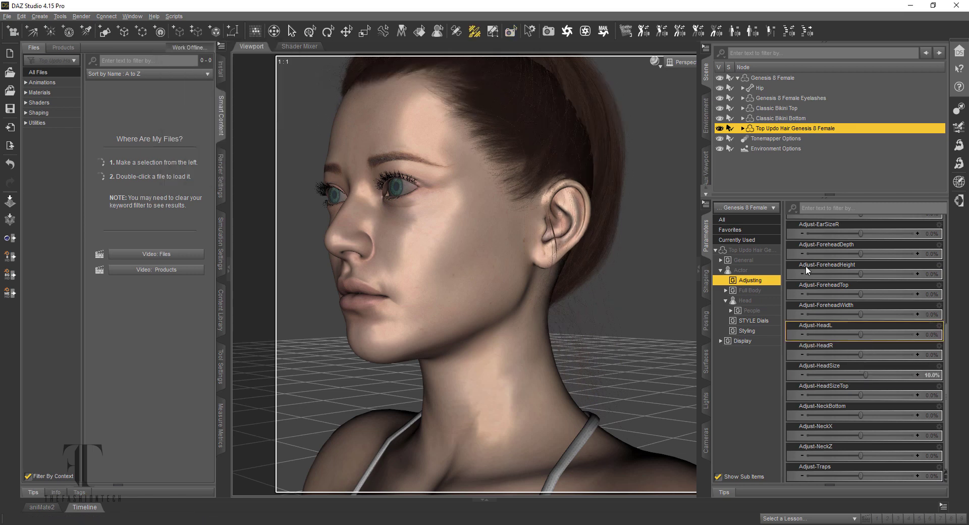
scroll(841, 217, up, 1)
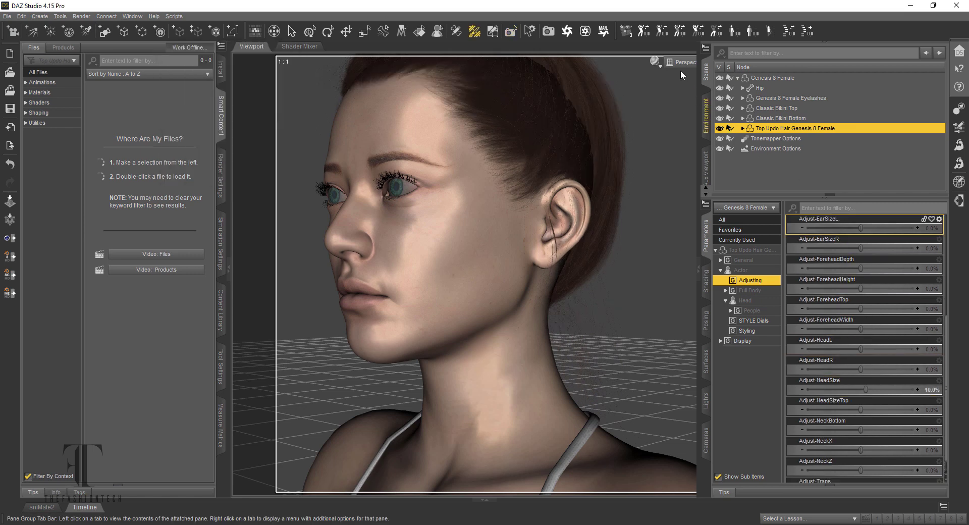
Step: Preview the adjusted hair with the NVIDIA Iray draw style and activate the Node Selection tool
click(655, 61)
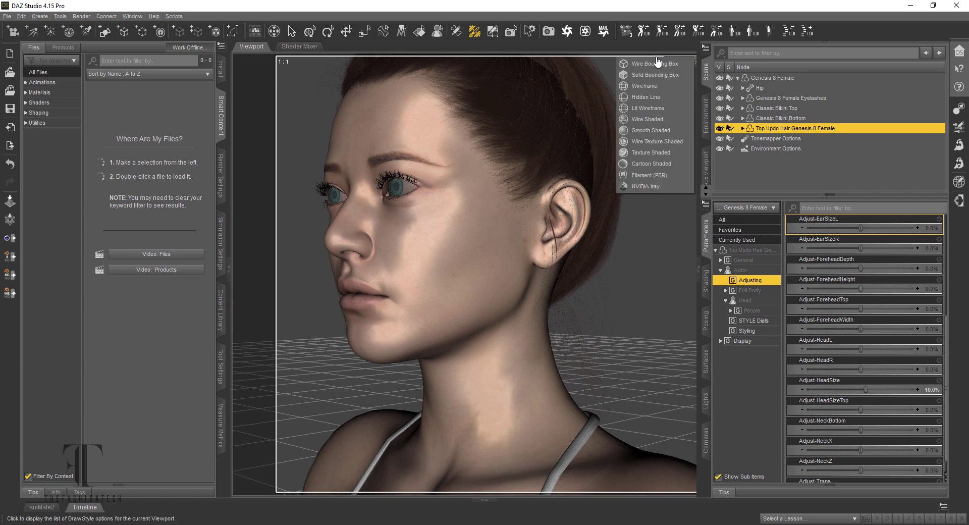
click(659, 186)
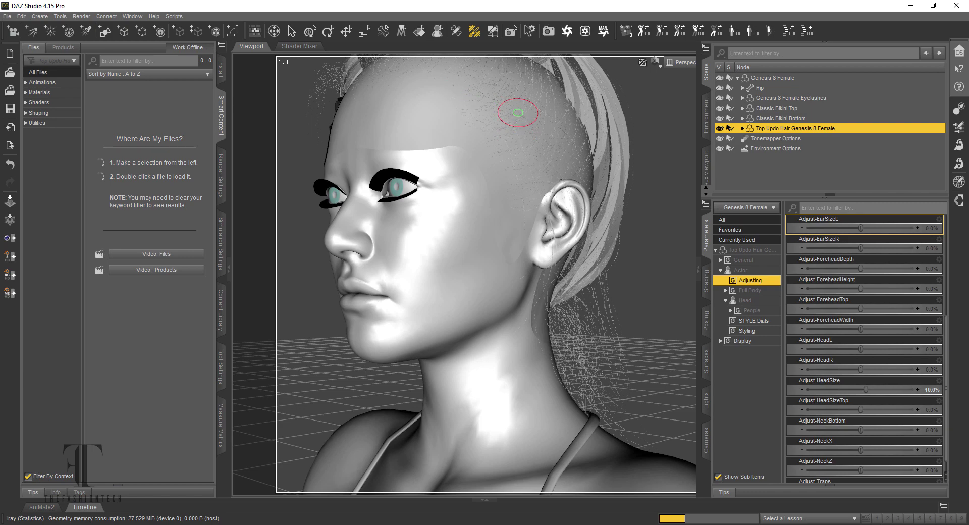
key(ctrl+shift+n)
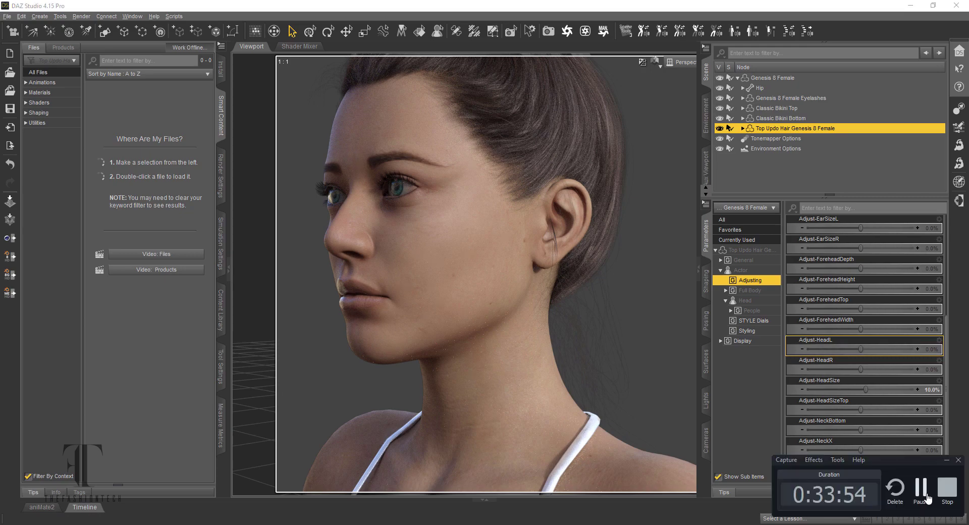
click(928, 498)
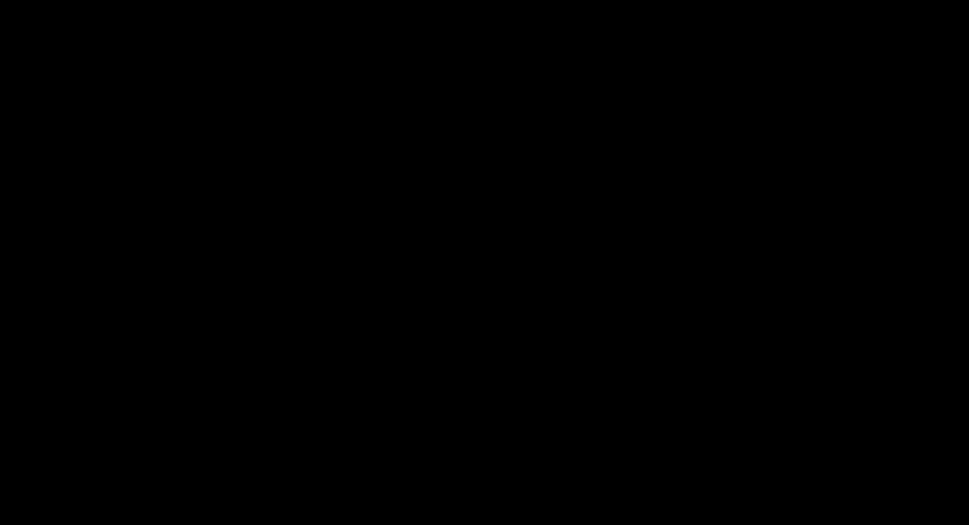